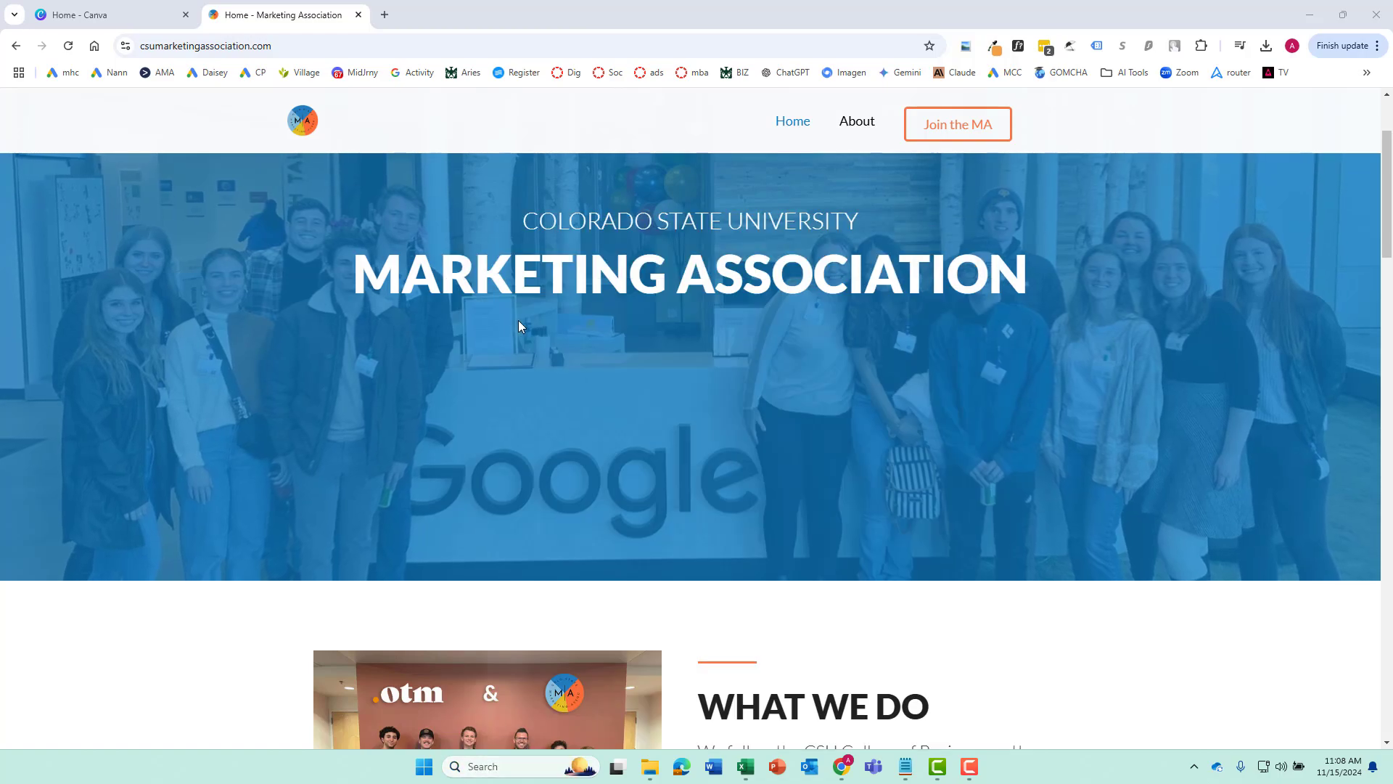
- Capture a rectangular screenshot of the desktop homepage with Snipping Tool, from its header down to the What We Do heading
{"action": "left_click", "coordinate": [313, 39]}
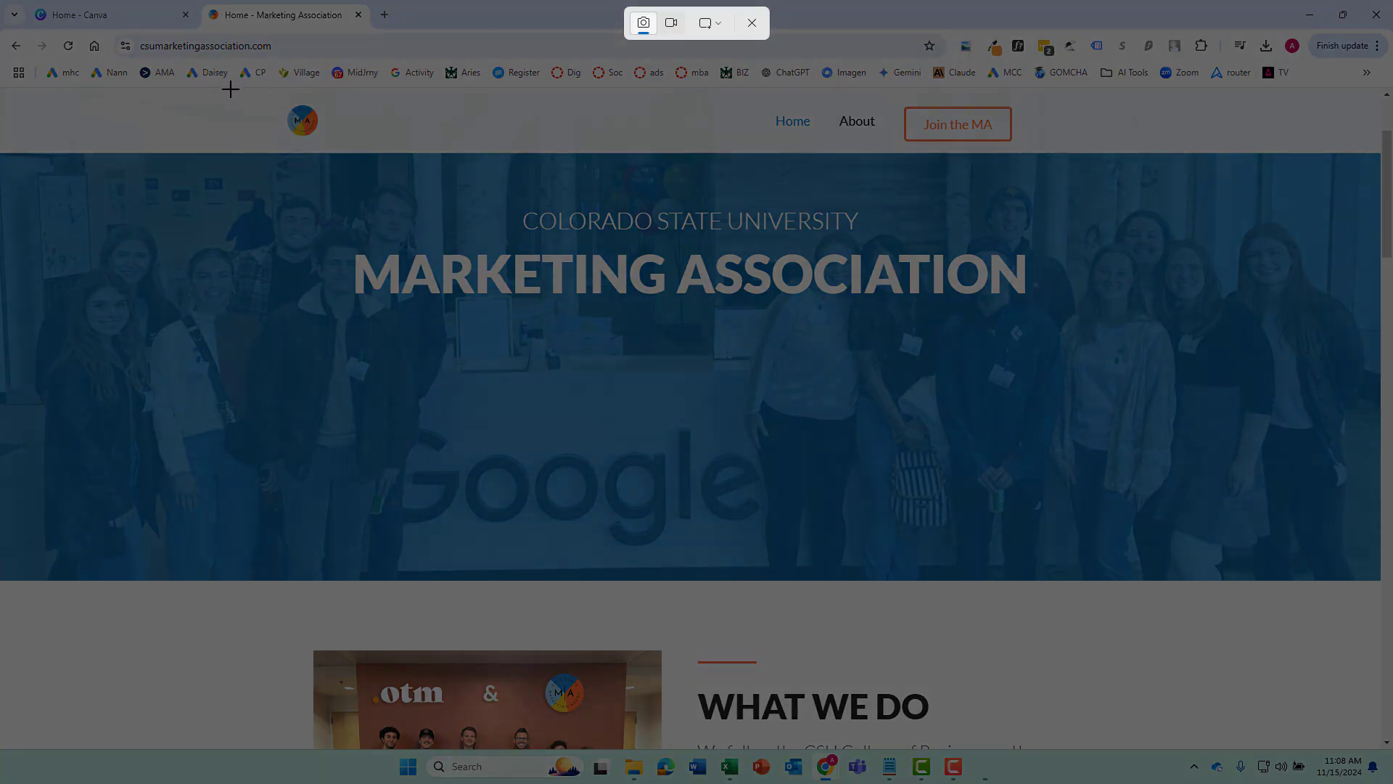
{"action": "left_click_drag", "start_coordinate": [231, 87], "coordinate": [1183, 747]}
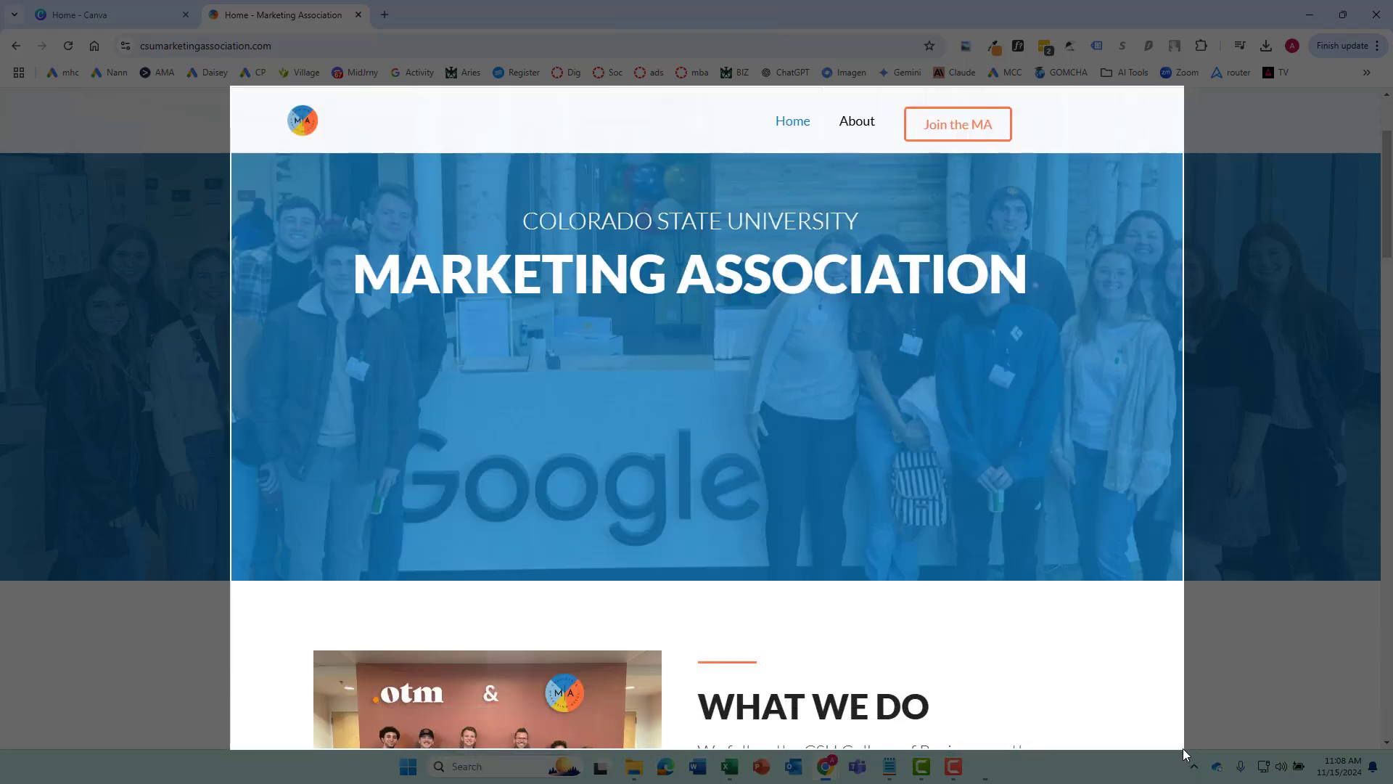
{"action": "left_click_drag", "start_coordinate": [1182, 747], "coordinate": [1183, 747]}
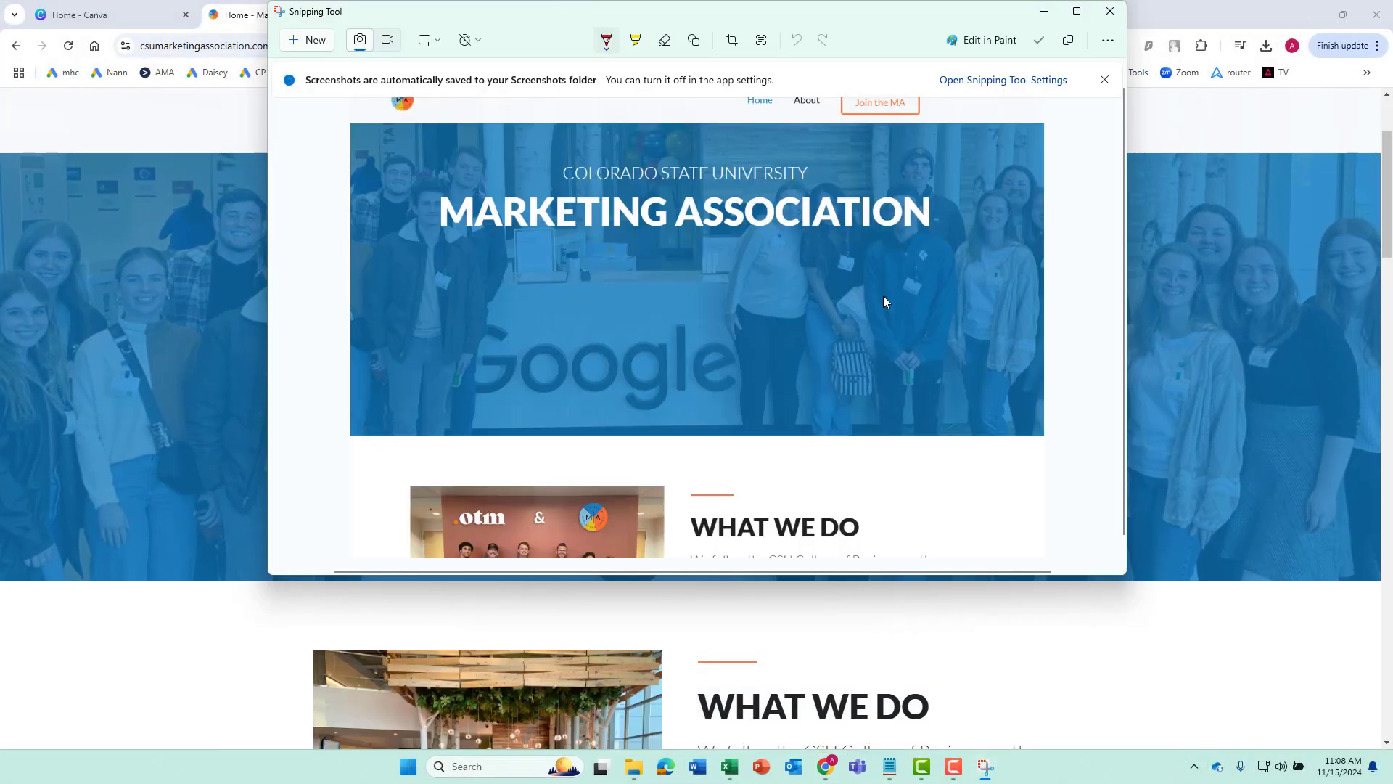
- Save the desktop capture as CSU Marketing Association Website.png in the example folder and minimize Snipping Tool
{"action": "right_click", "coordinate": [654, 261]}
{"action": "left_click", "coordinate": [698, 279]}
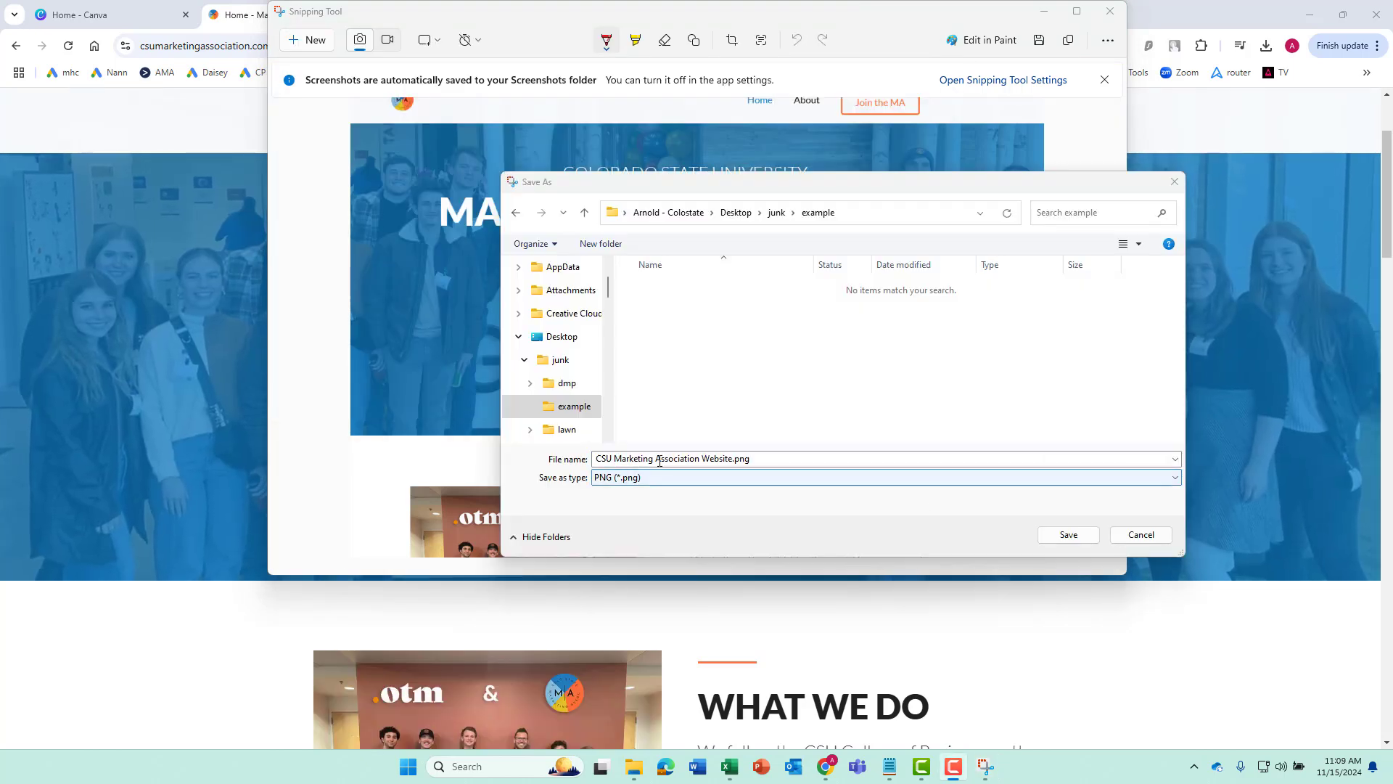
{"action": "left_click", "coordinate": [1069, 534]}
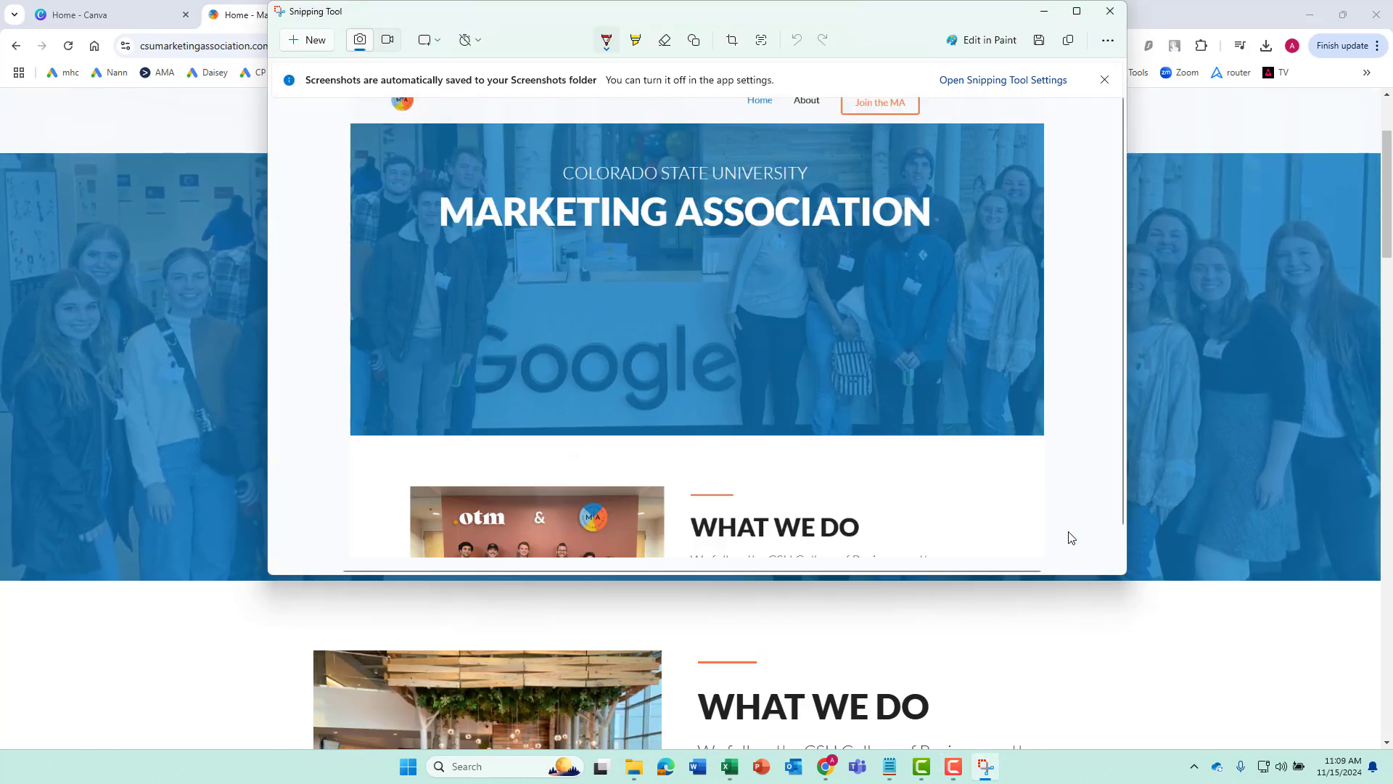
{"action": "left_click", "coordinate": [1044, 11]}
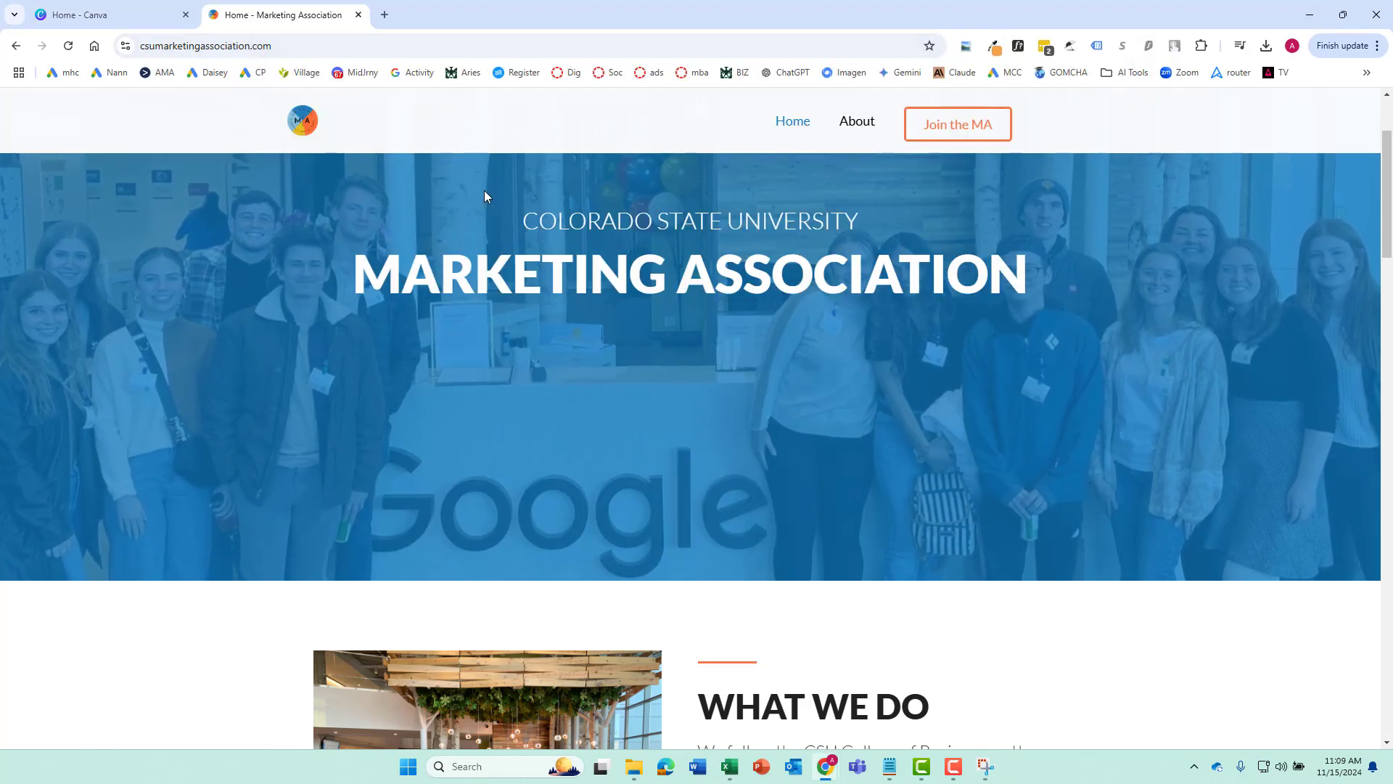
- Inspect the homepage in the browser's developer tools with the mobile device preview, showing the hero section
{"action": "right_click", "coordinate": [620, 411]}
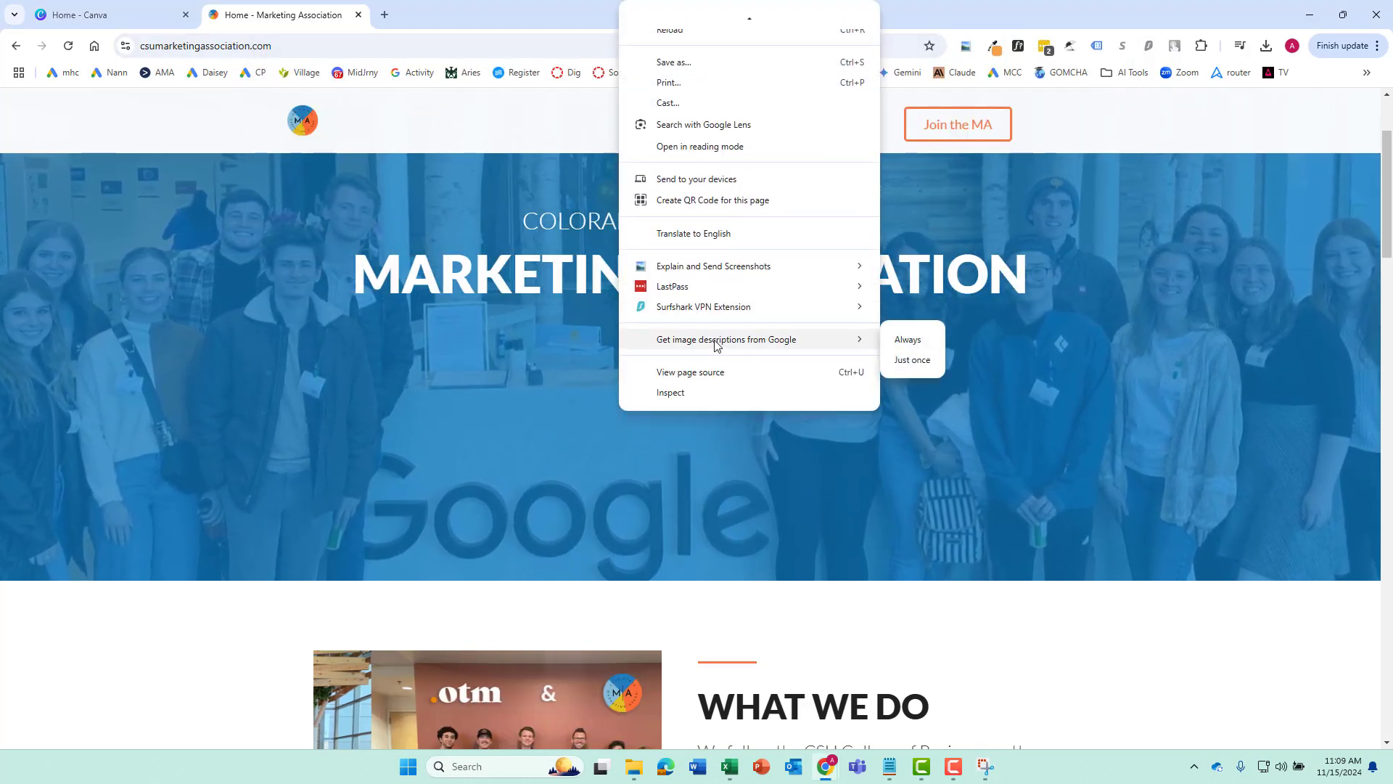
{"action": "left_click", "coordinate": [686, 393]}
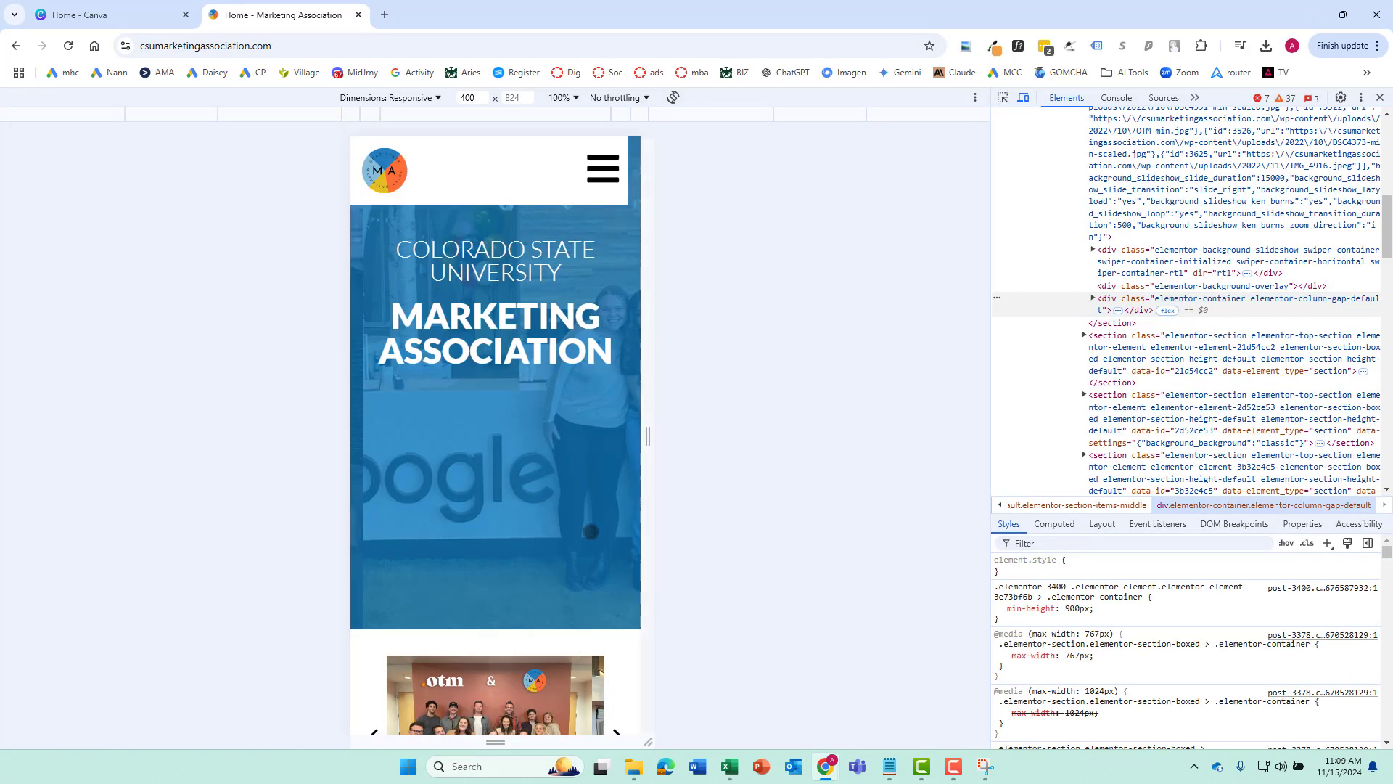
{"action": "scroll", "coordinate": [571, 516], "scroll_direction": "up", "scroll_amount": 2}
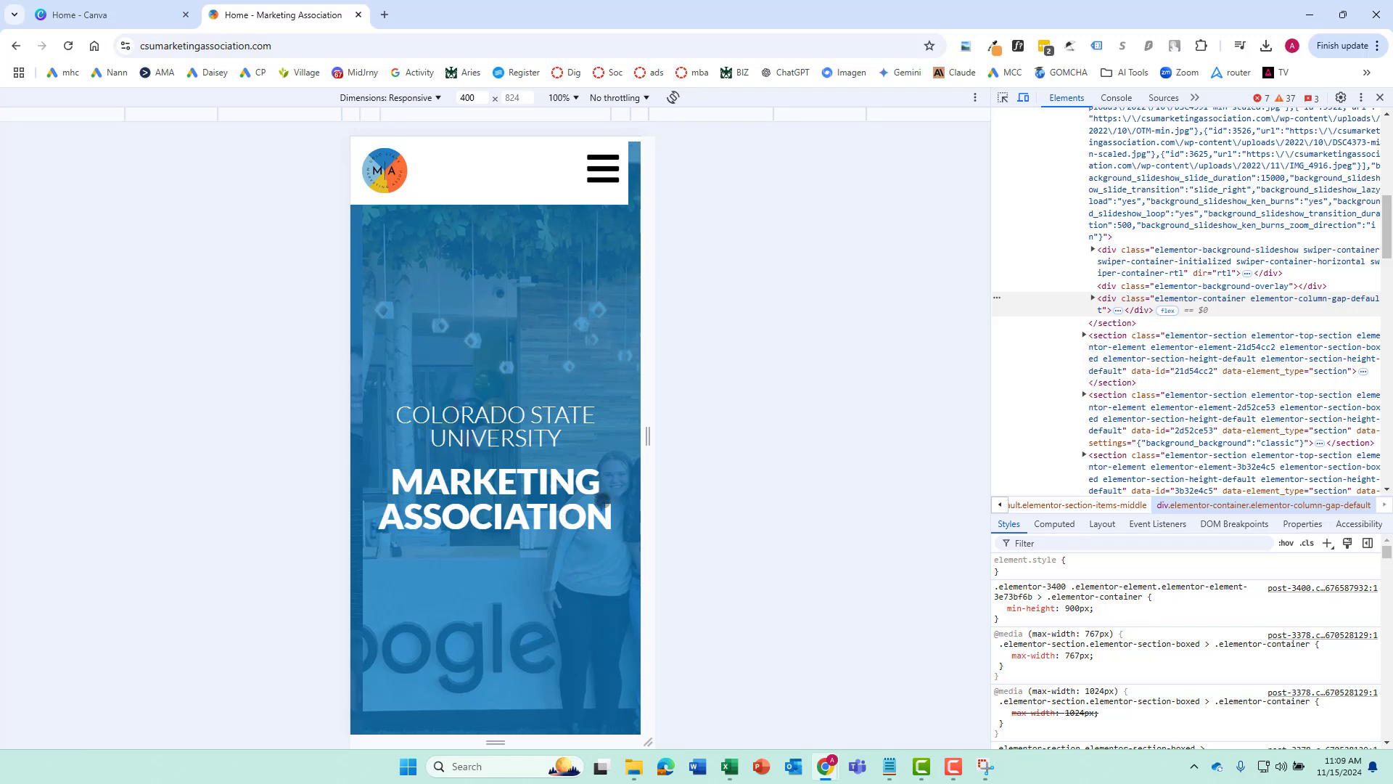
- Try the iPhone 12 Pro preview, settle on Pixel 7, and bring the hero and the start of the next section into frame
{"action": "left_click", "coordinate": [434, 98]}
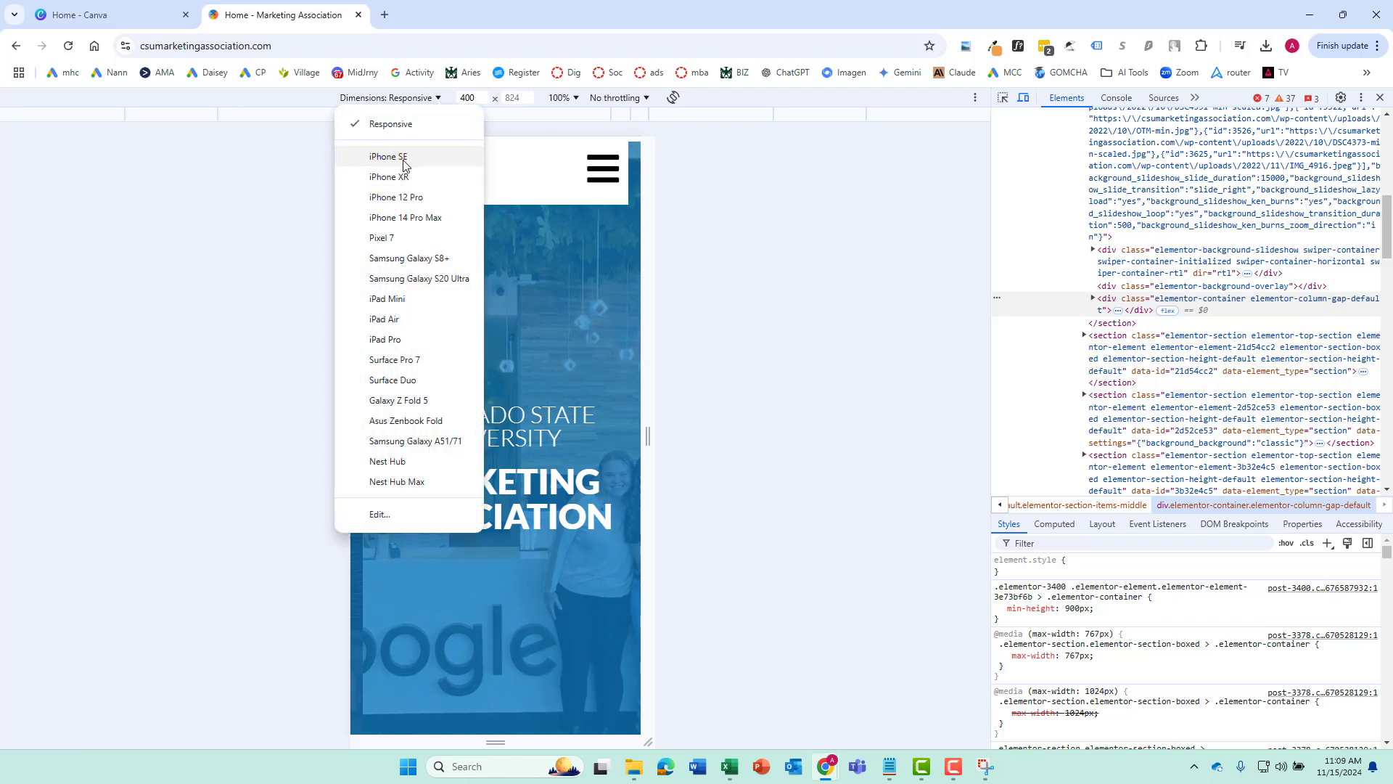
{"action": "left_click", "coordinate": [415, 198]}
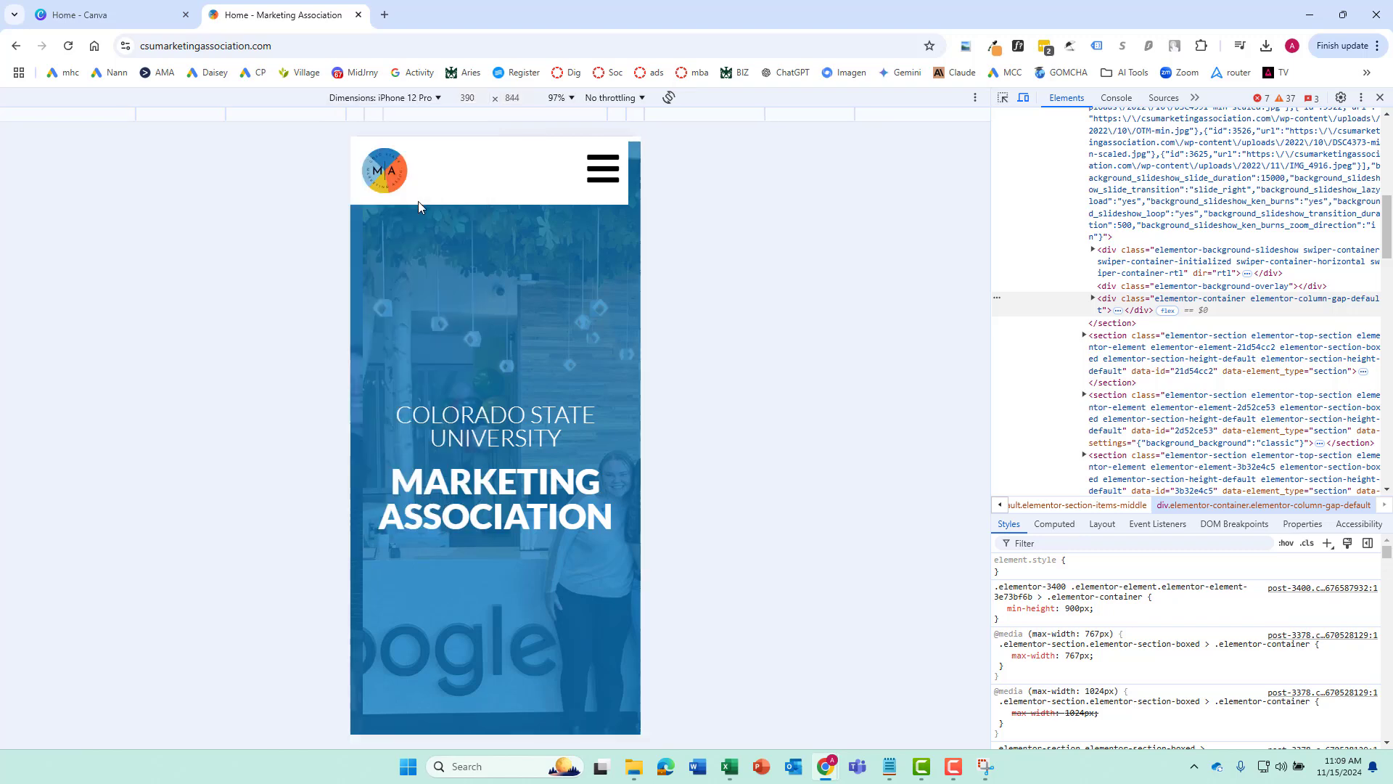
{"action": "left_click", "coordinate": [422, 99]}
{"action": "left_click", "coordinate": [407, 240]}
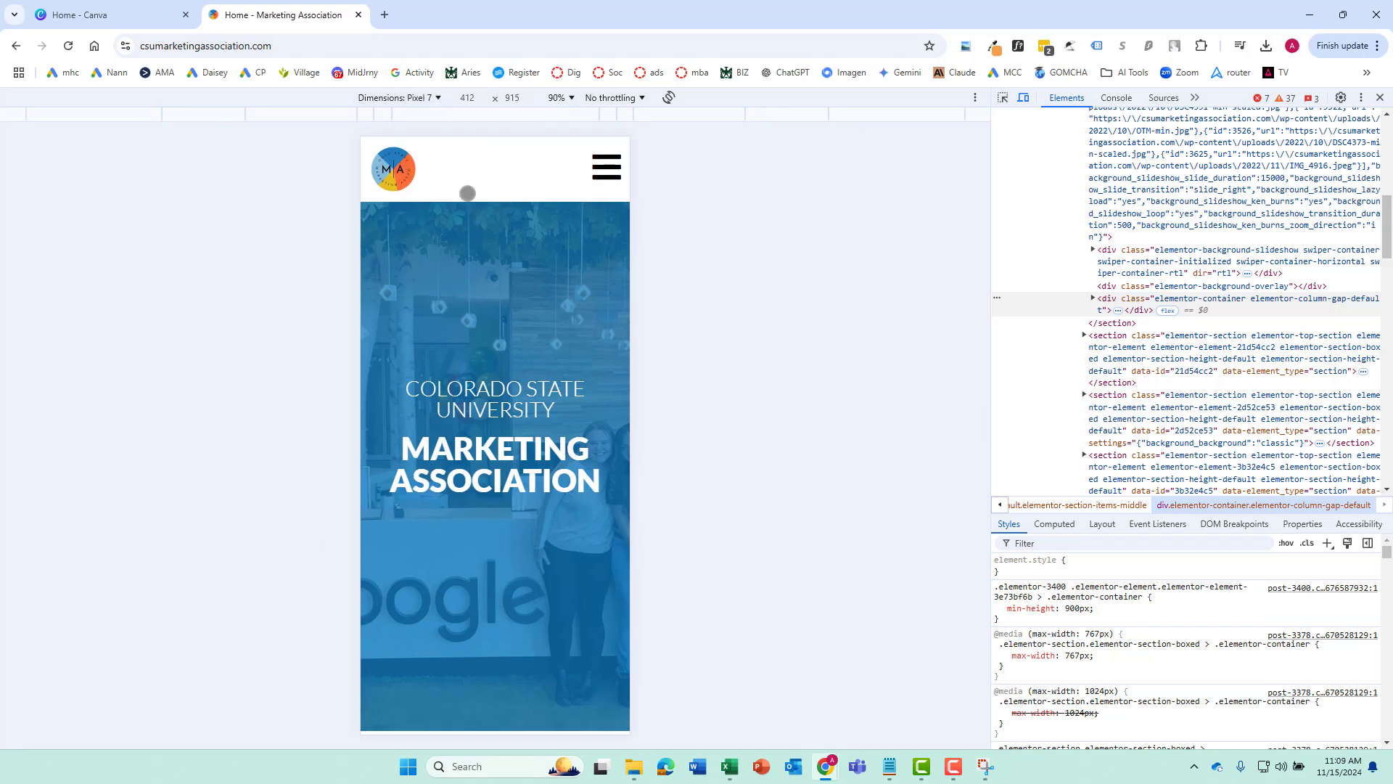
{"action": "scroll", "coordinate": [557, 358], "scroll_direction": "down", "scroll_amount": 4}
{"action": "scroll", "coordinate": [557, 359], "scroll_direction": "up", "scroll_amount": 4}
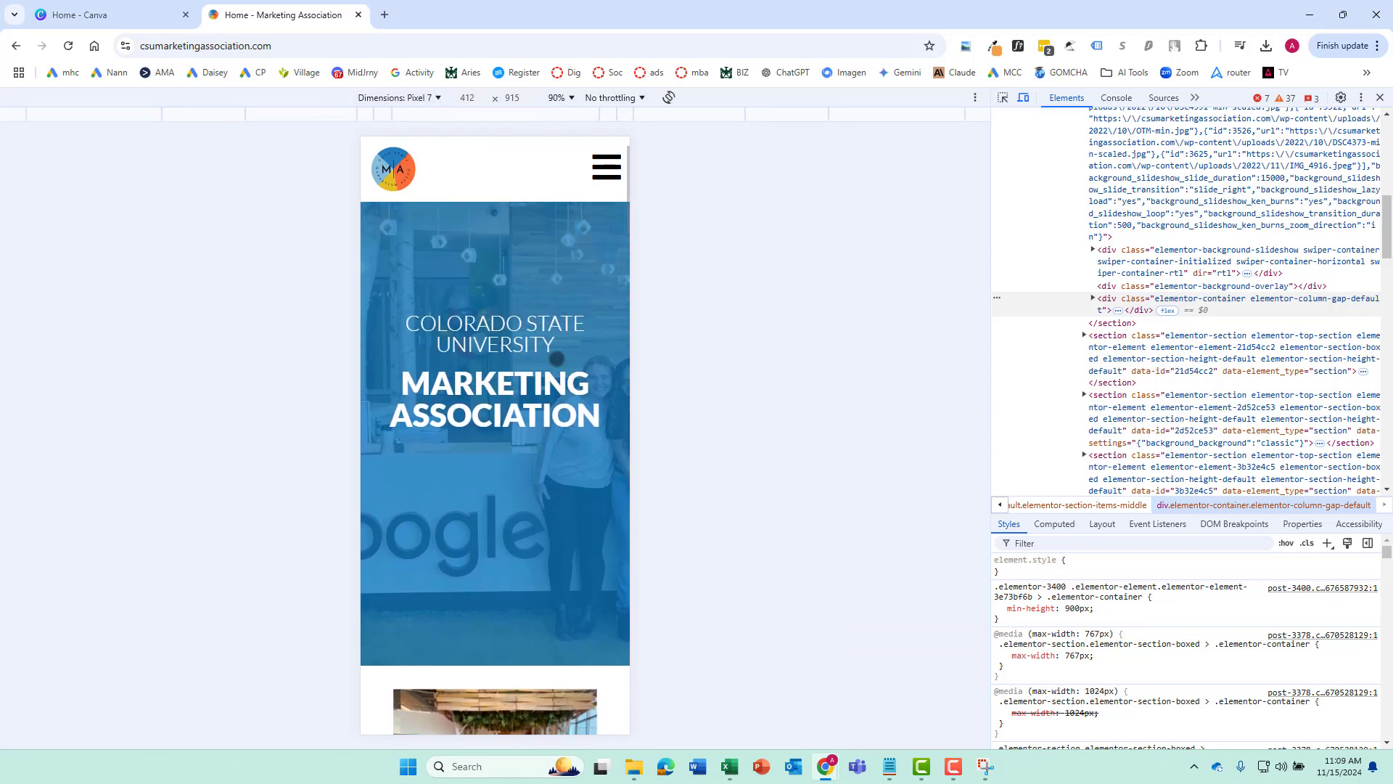
{"action": "scroll", "coordinate": [557, 358], "scroll_direction": "down", "scroll_amount": 2}
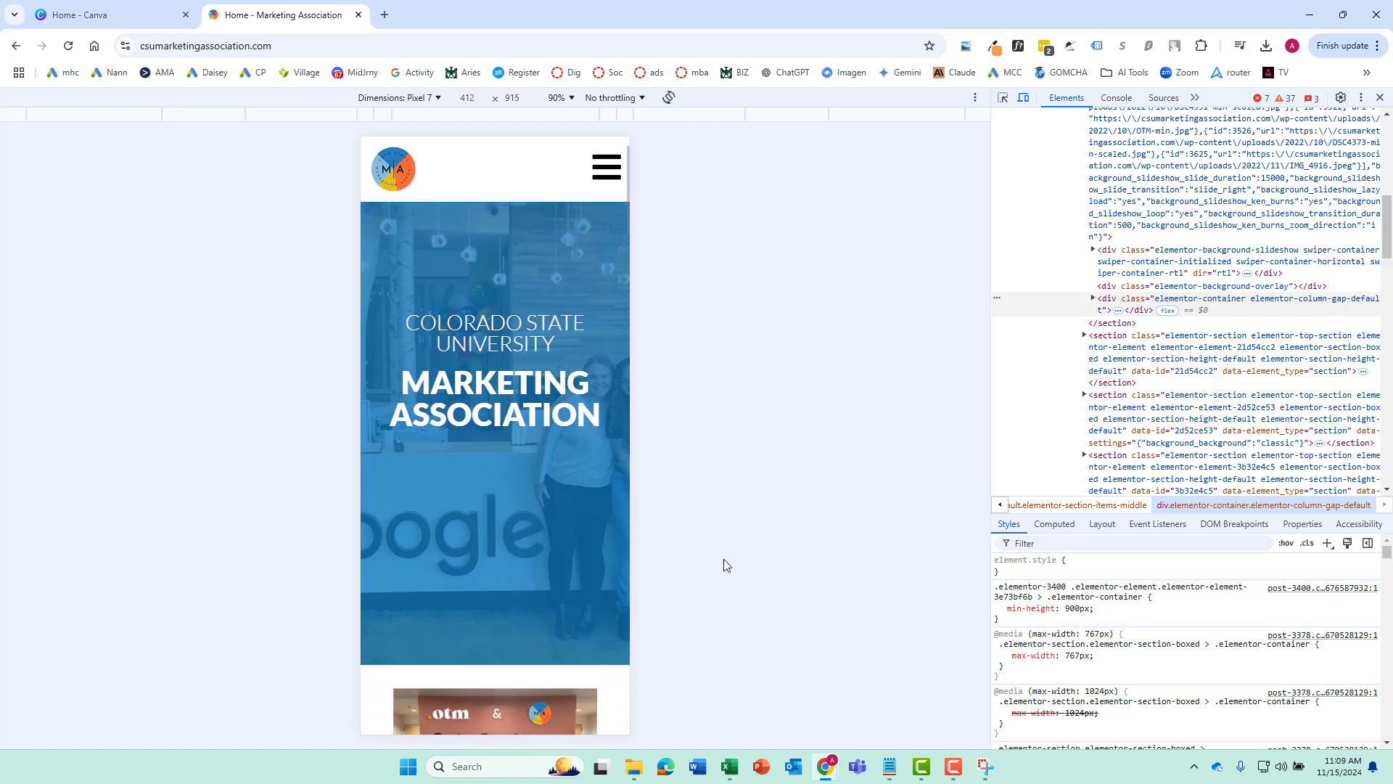
- Capture a screenshot of just the Pixel 7 page preview with Snipping Tool
{"action": "left_click", "coordinate": [987, 767]}
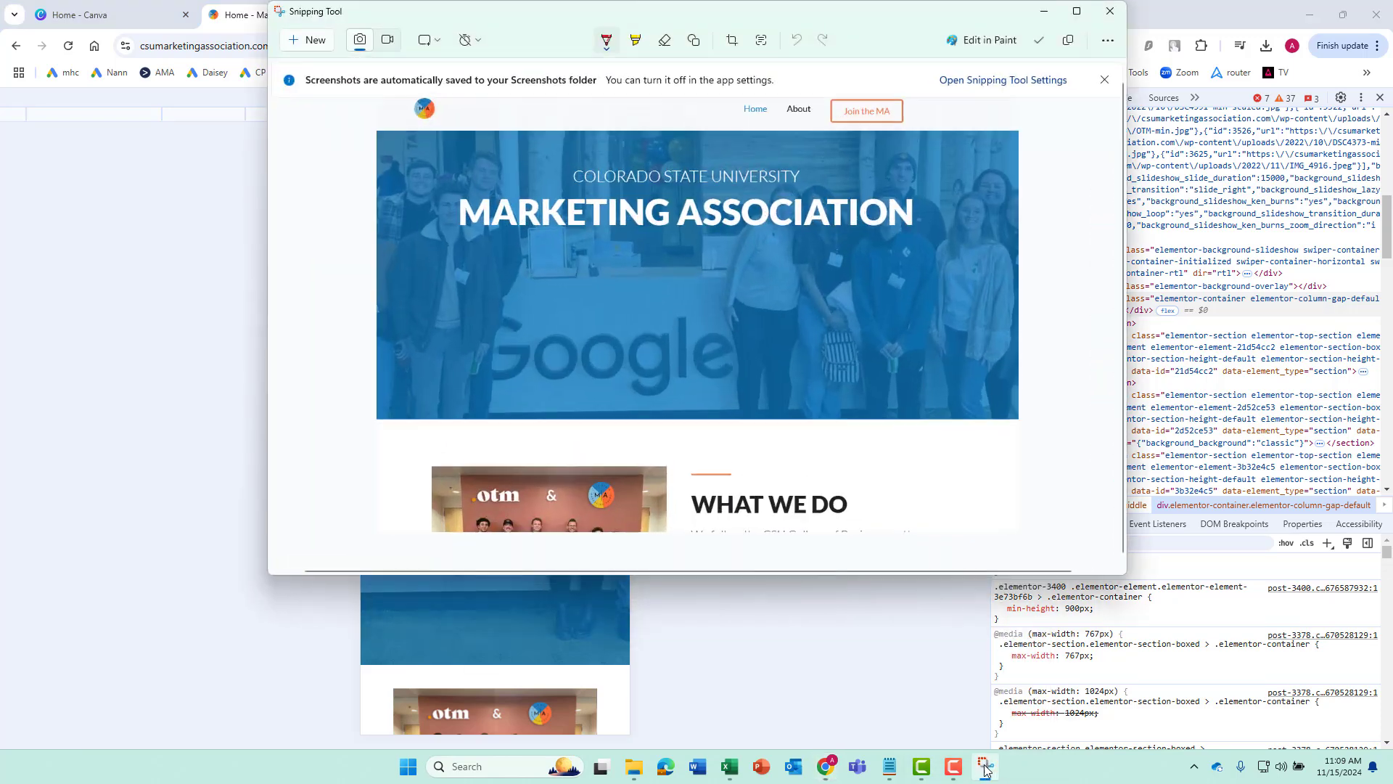
{"action": "left_click", "coordinate": [285, 39]}
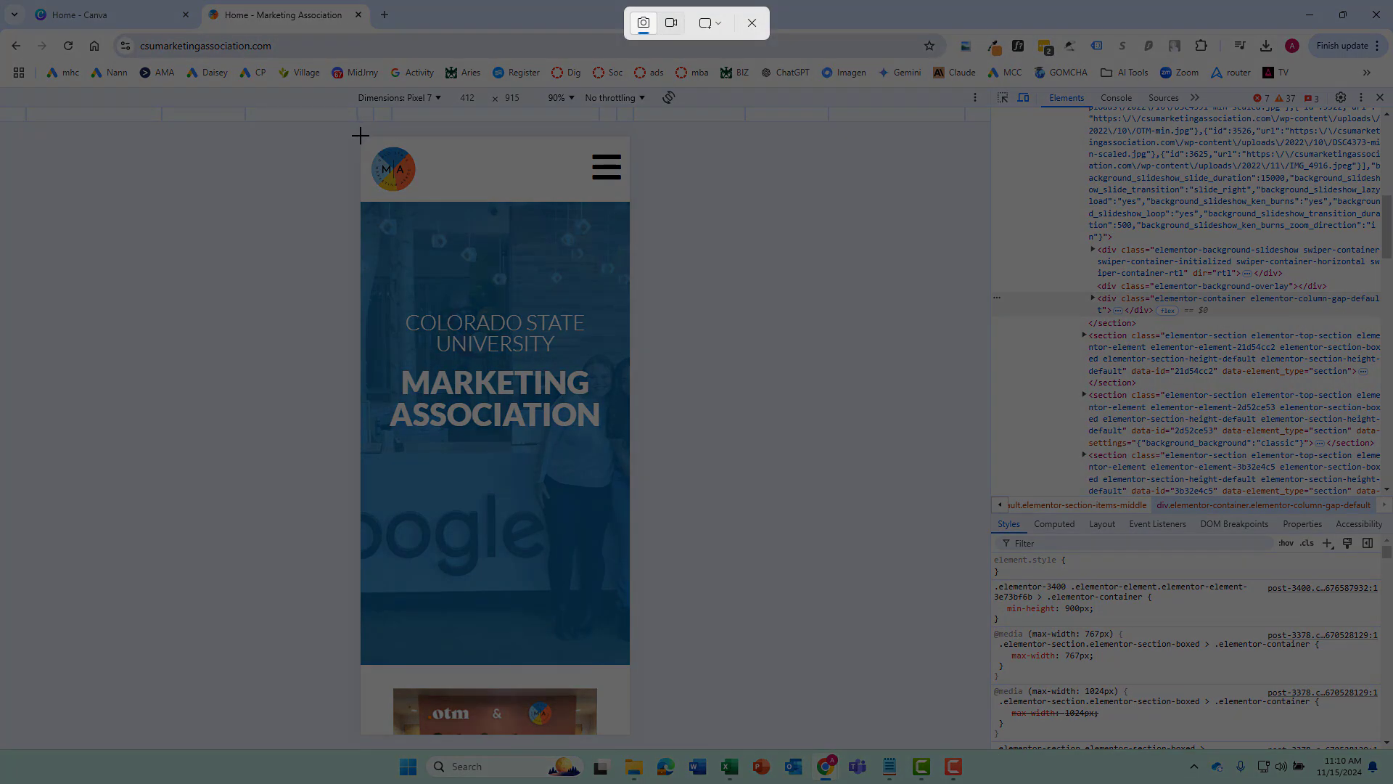
{"action": "left_click_drag", "start_coordinate": [360, 135], "coordinate": [629, 730]}
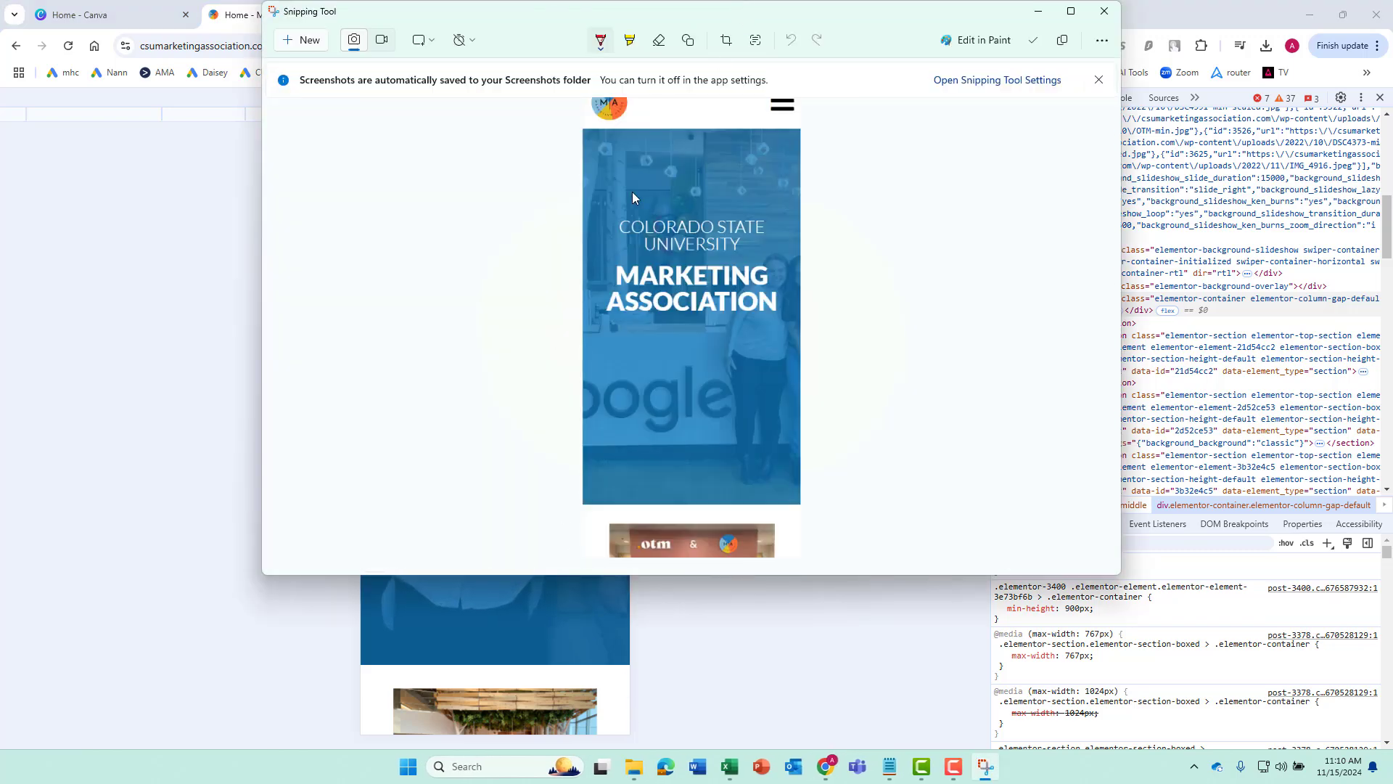
- Save the mobile capture as CSU Marketing Association Mobile.png in the example folder and close Snipping Tool
{"action": "right_click", "coordinate": [640, 196]}
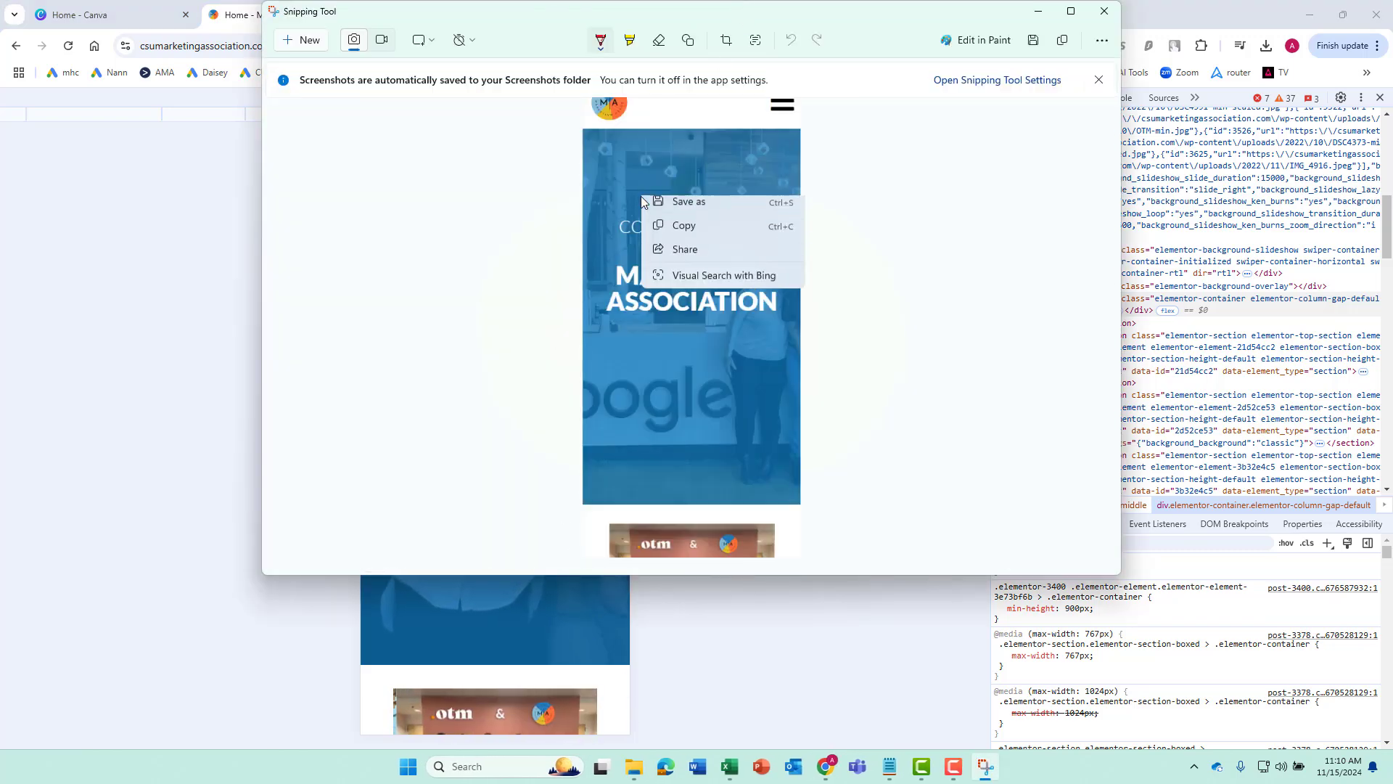
{"action": "left_click", "coordinate": [689, 211]}
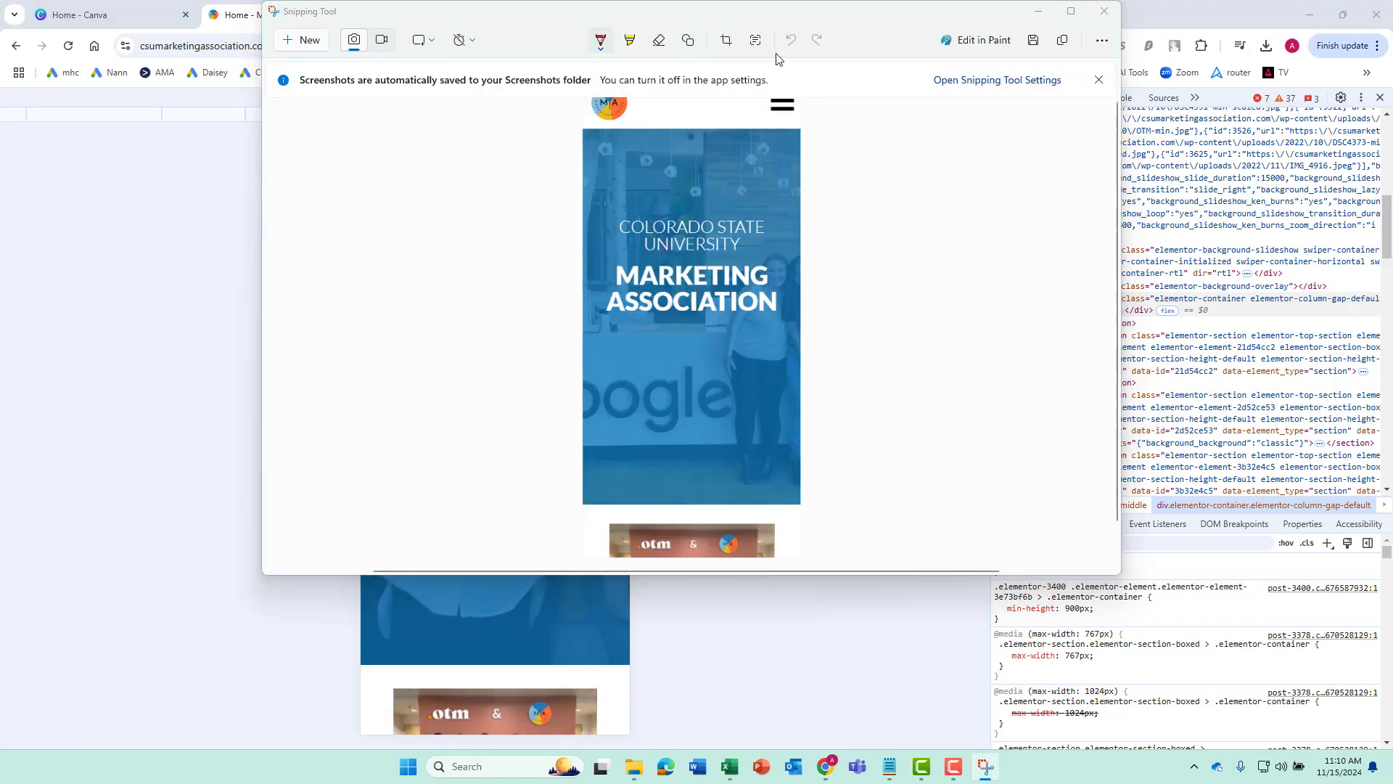
{"action": "left_click", "coordinate": [432, 167]}
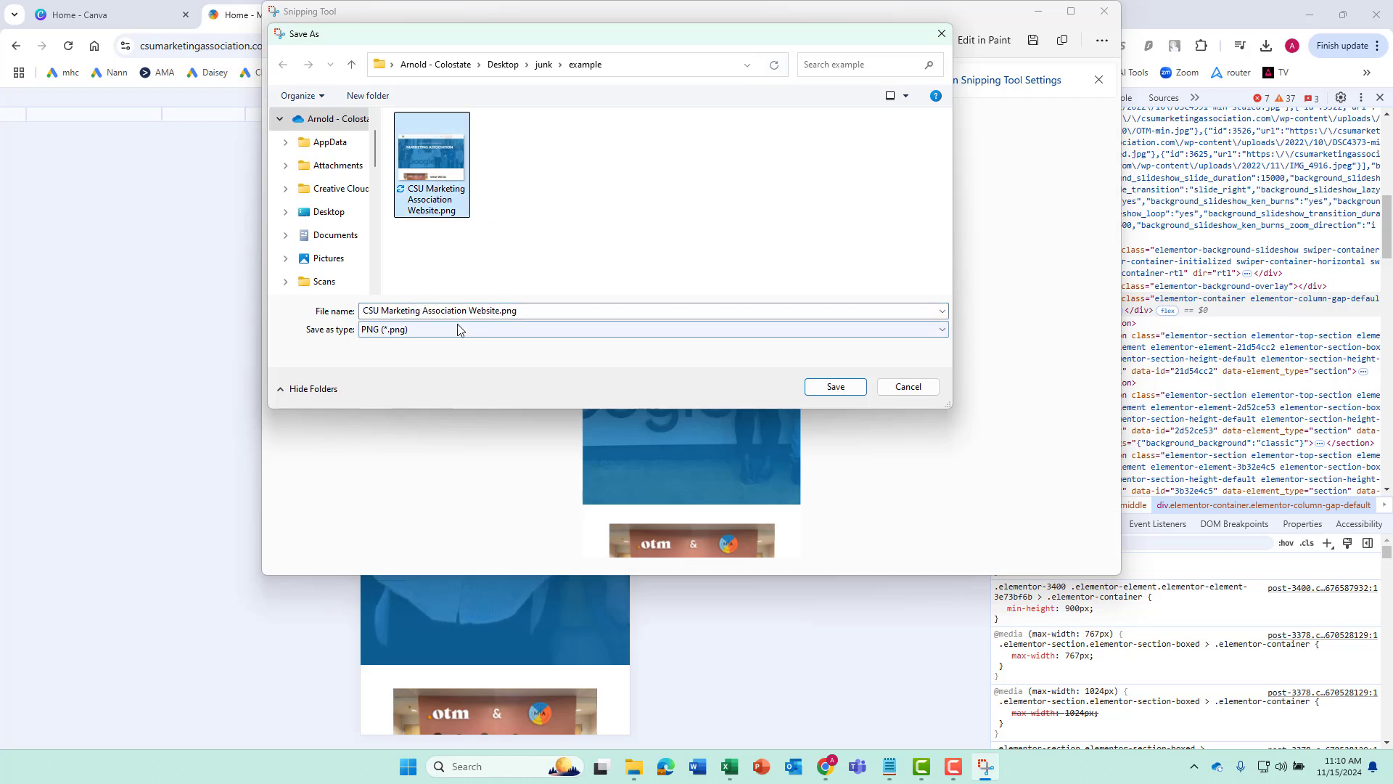
{"action": "left_click", "coordinate": [471, 310]}
{"action": "left_click", "coordinate": [488, 313]}
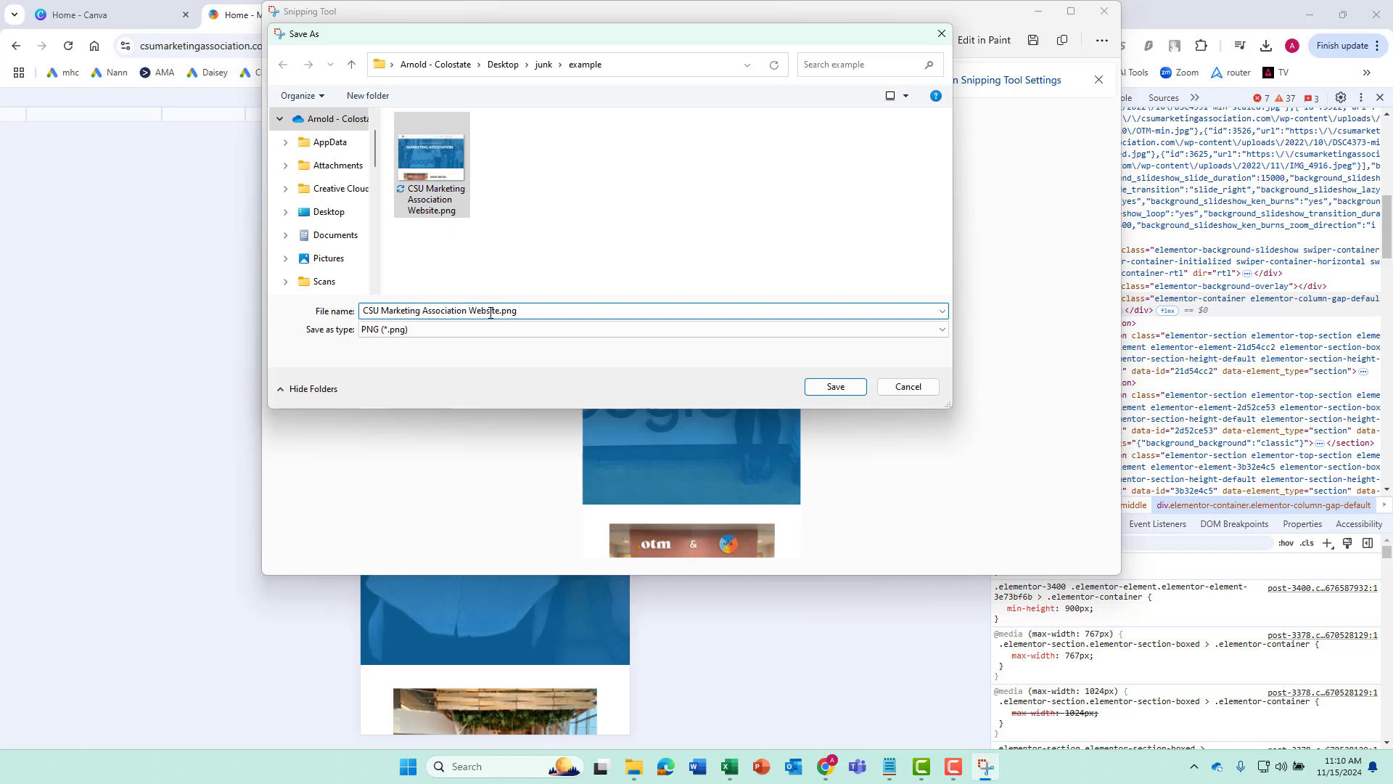
{"action": "key", "text": "Delete"}
{"action": "key", "text": "Delete"}
{"action": "key", "text": "Delete"}
{"action": "key", "text": "Delete"}
{"action": "key", "text": "Delete"}
{"action": "key", "text": "Delete"}
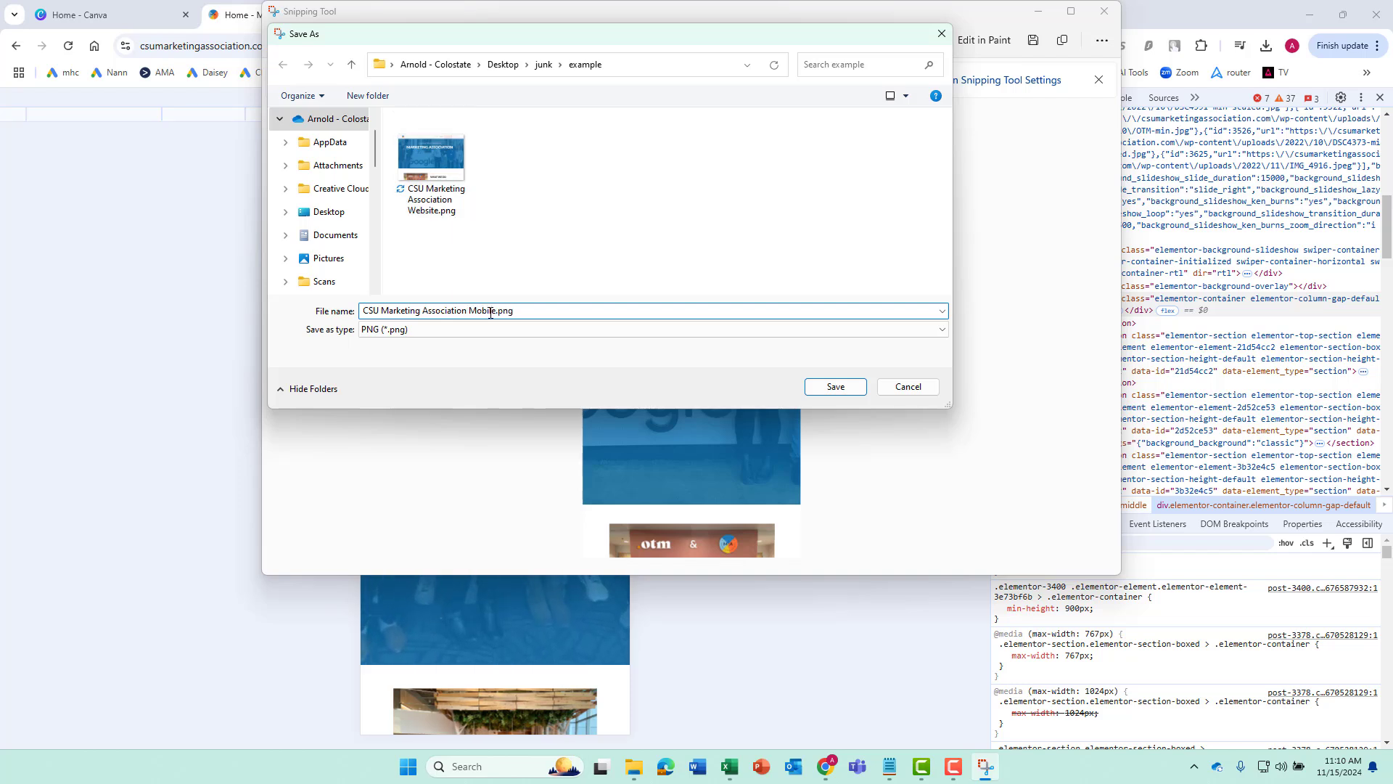
{"action": "left_click", "coordinate": [816, 385]}
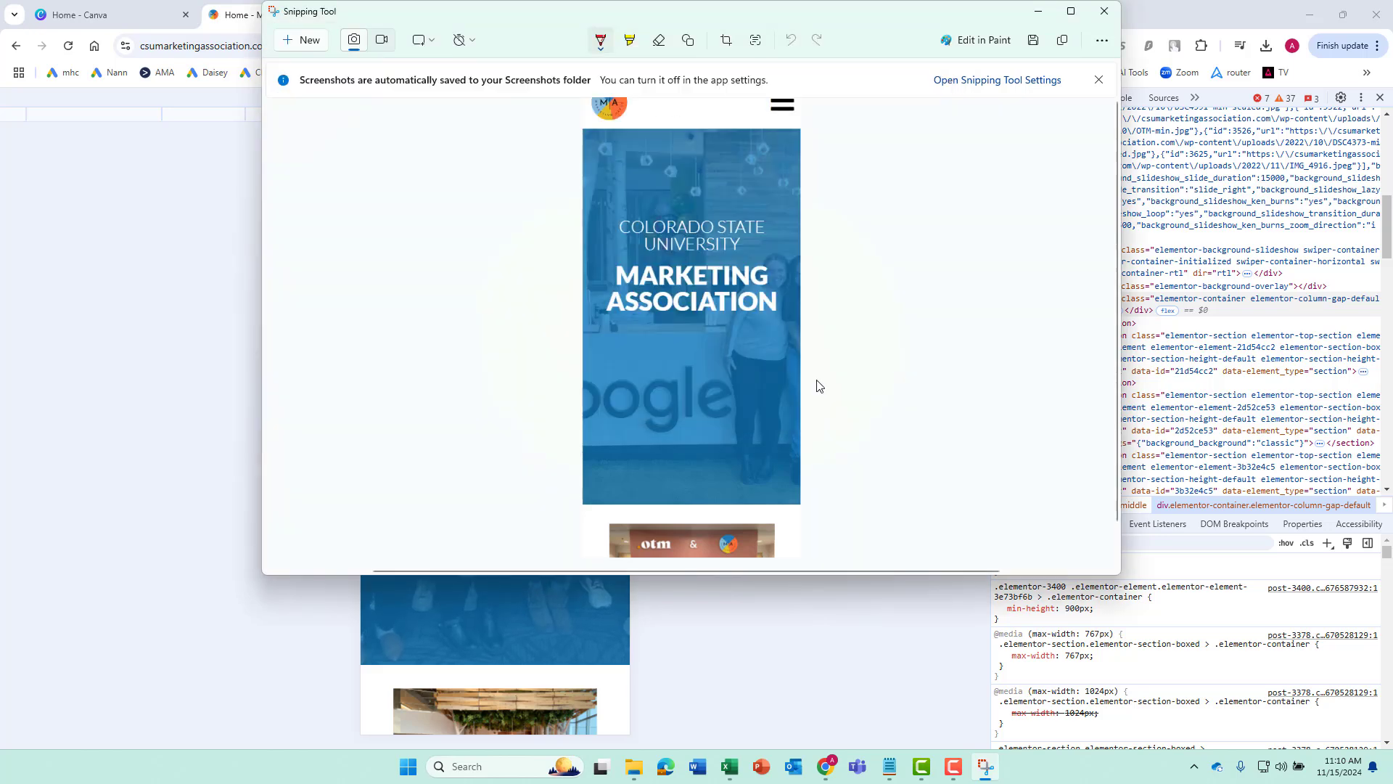
{"action": "left_click", "coordinate": [1102, 18]}
- Switch to Canva and create a new custom-size design of 1080 × 1080 px
{"action": "left_click", "coordinate": [138, 14]}
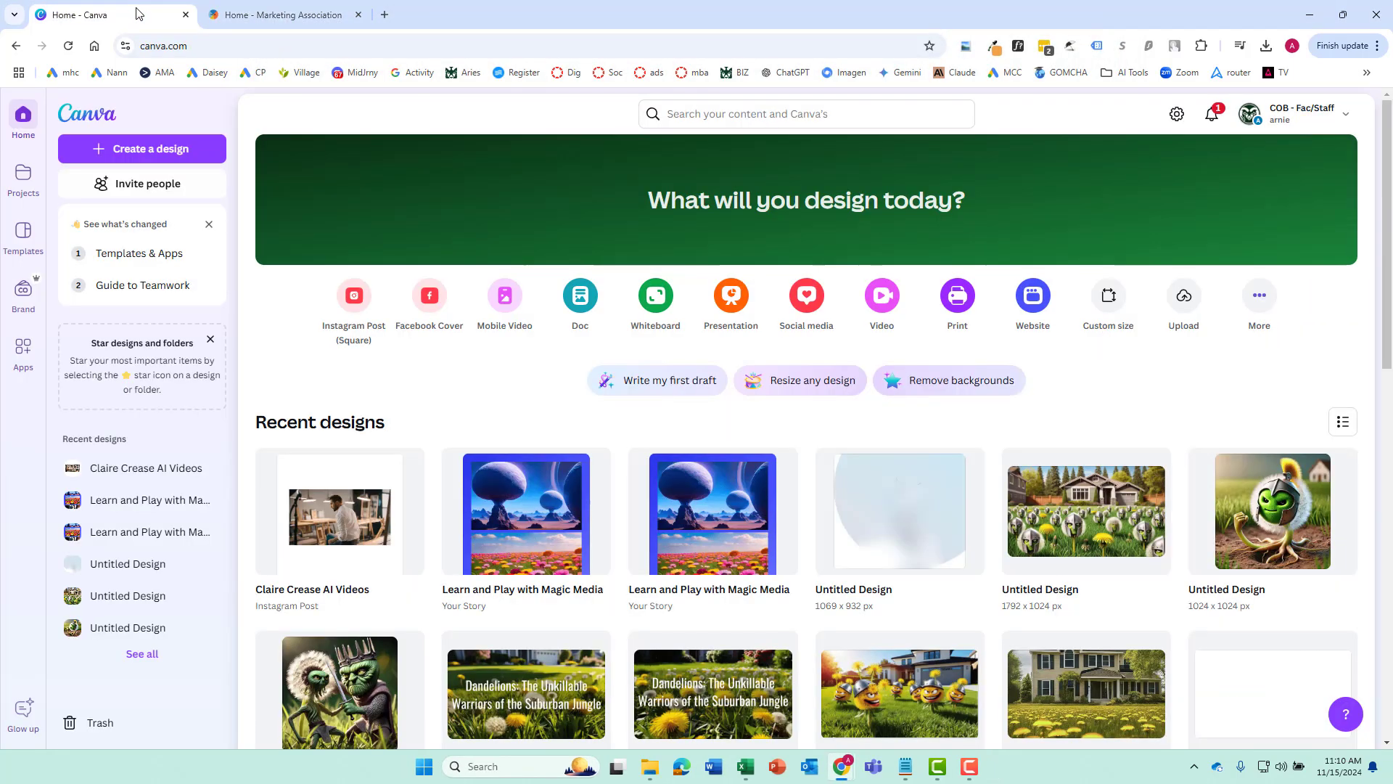
{"action": "left_click", "coordinate": [161, 152]}
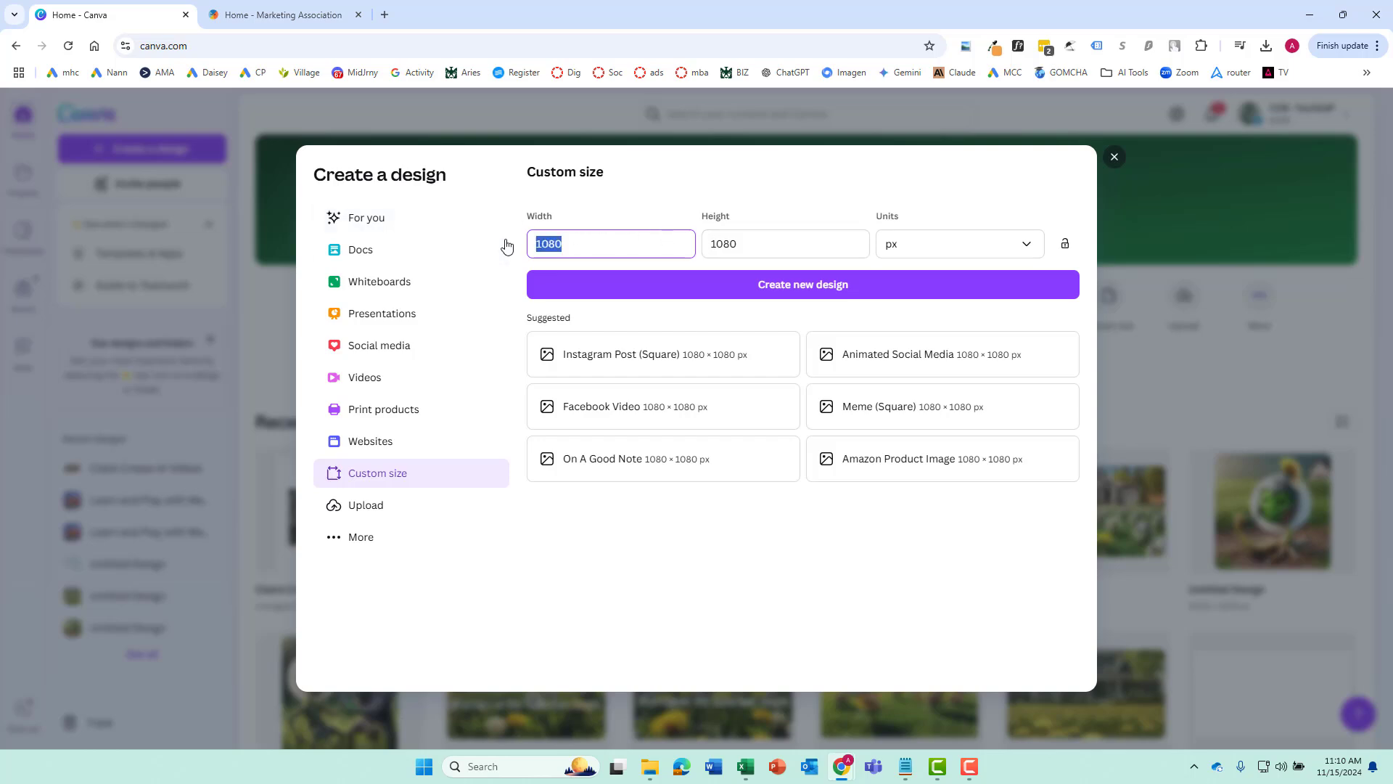
{"action": "left_click", "coordinate": [746, 242]}
{"action": "left_click", "coordinate": [753, 286]}
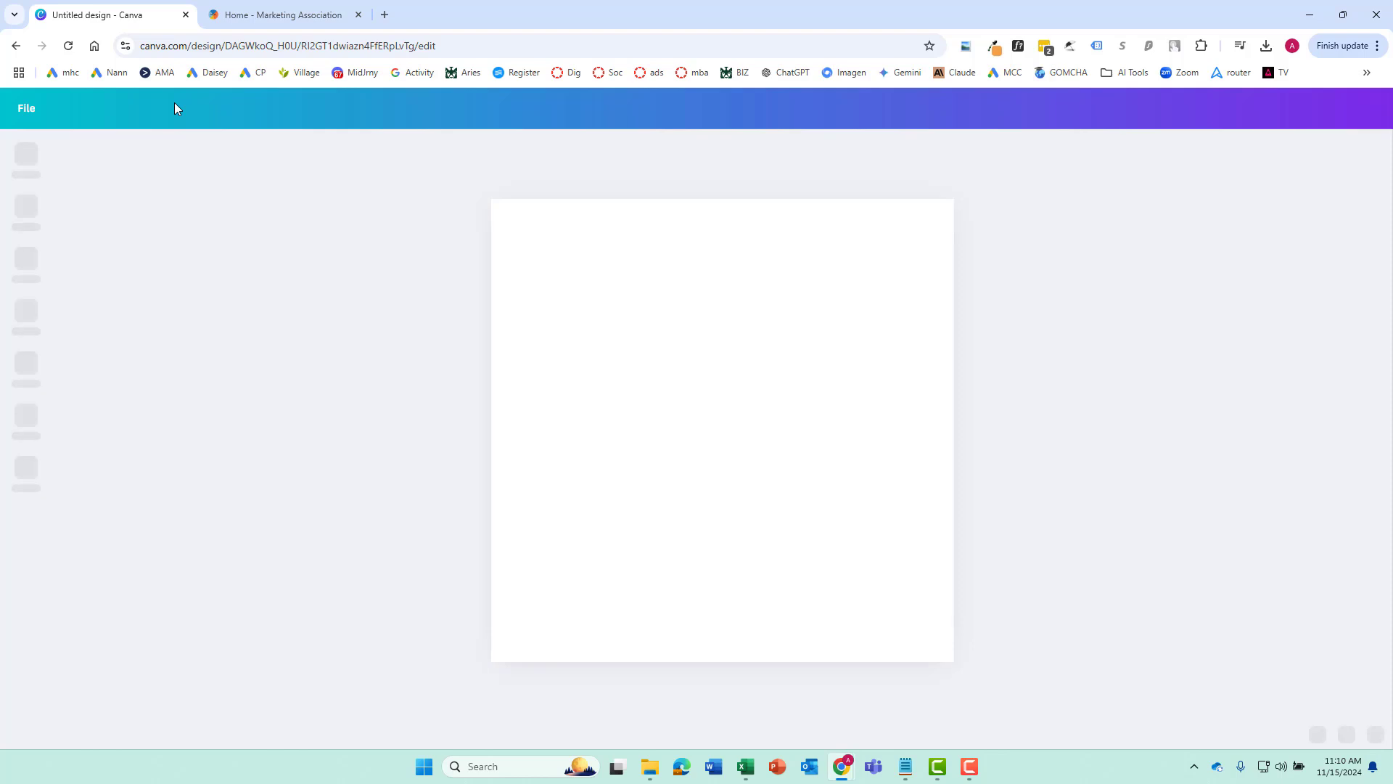
- Search the design templates for "website mockup"
{"action": "left_click", "coordinate": [149, 155]}
{"action": "type", "text": "website moc"}
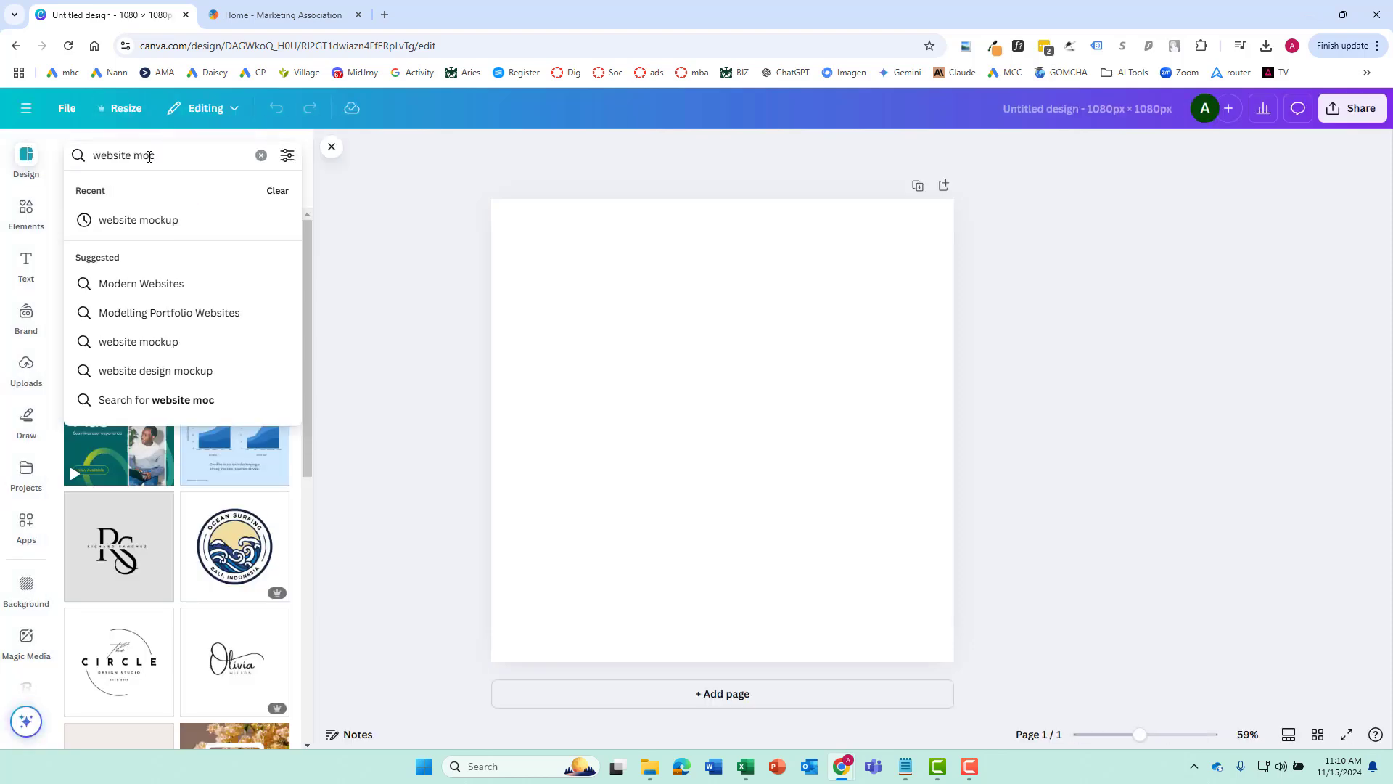
{"action": "left_click", "coordinate": [146, 221]}
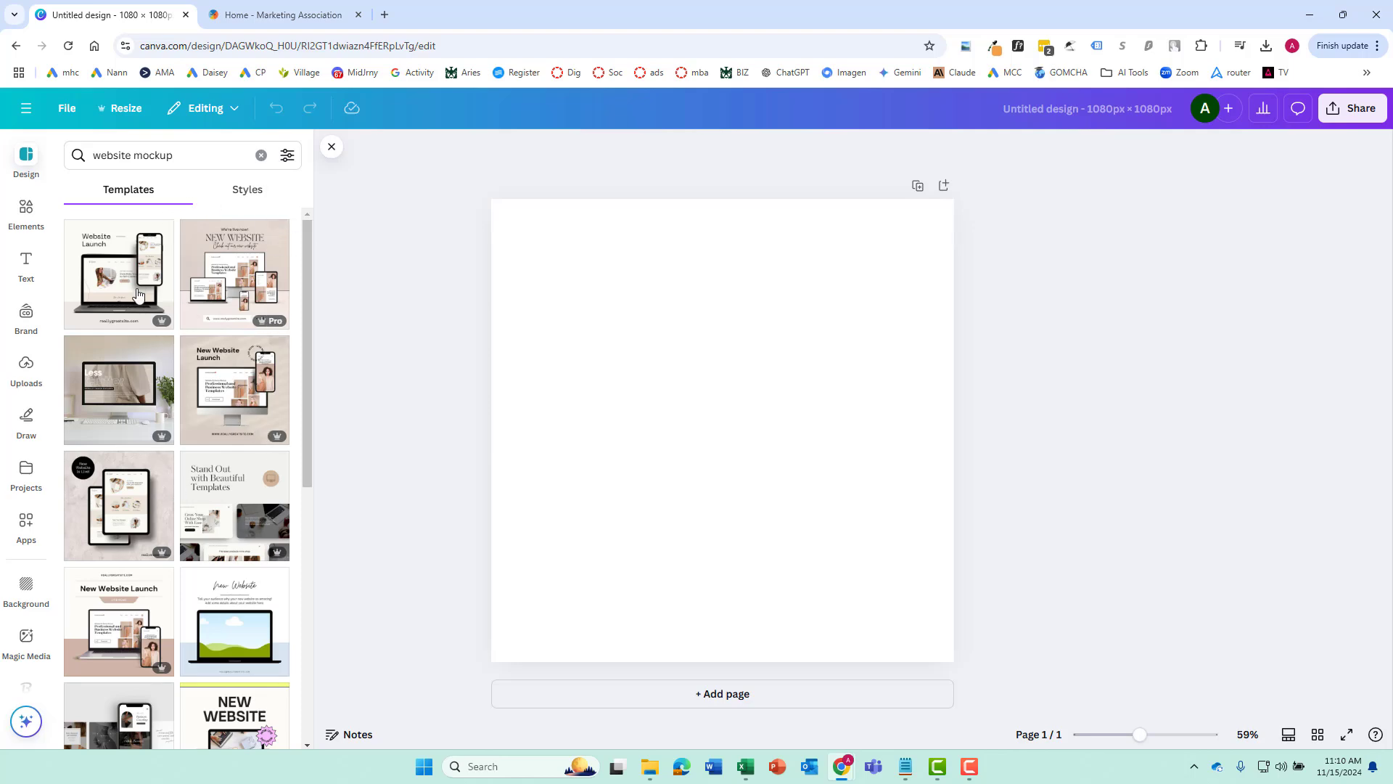
- Browse the mockup templates and apply the Minimalist Website Launch Computer Mockup Instagram Post with laptop and phone to the blank page
{"action": "scroll", "coordinate": [176, 376], "scroll_direction": "down", "scroll_amount": 7}
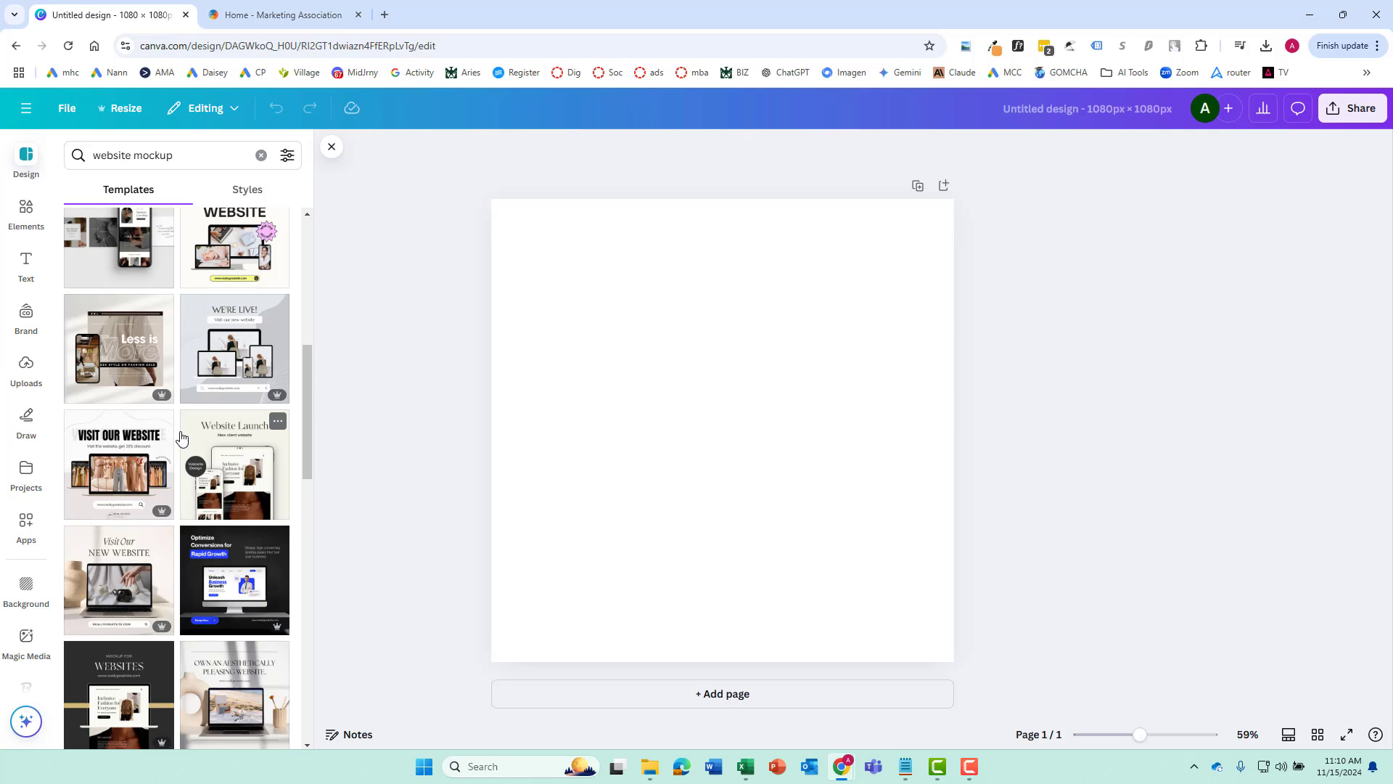
{"action": "scroll", "coordinate": [181, 438], "scroll_direction": "up", "scroll_amount": 1}
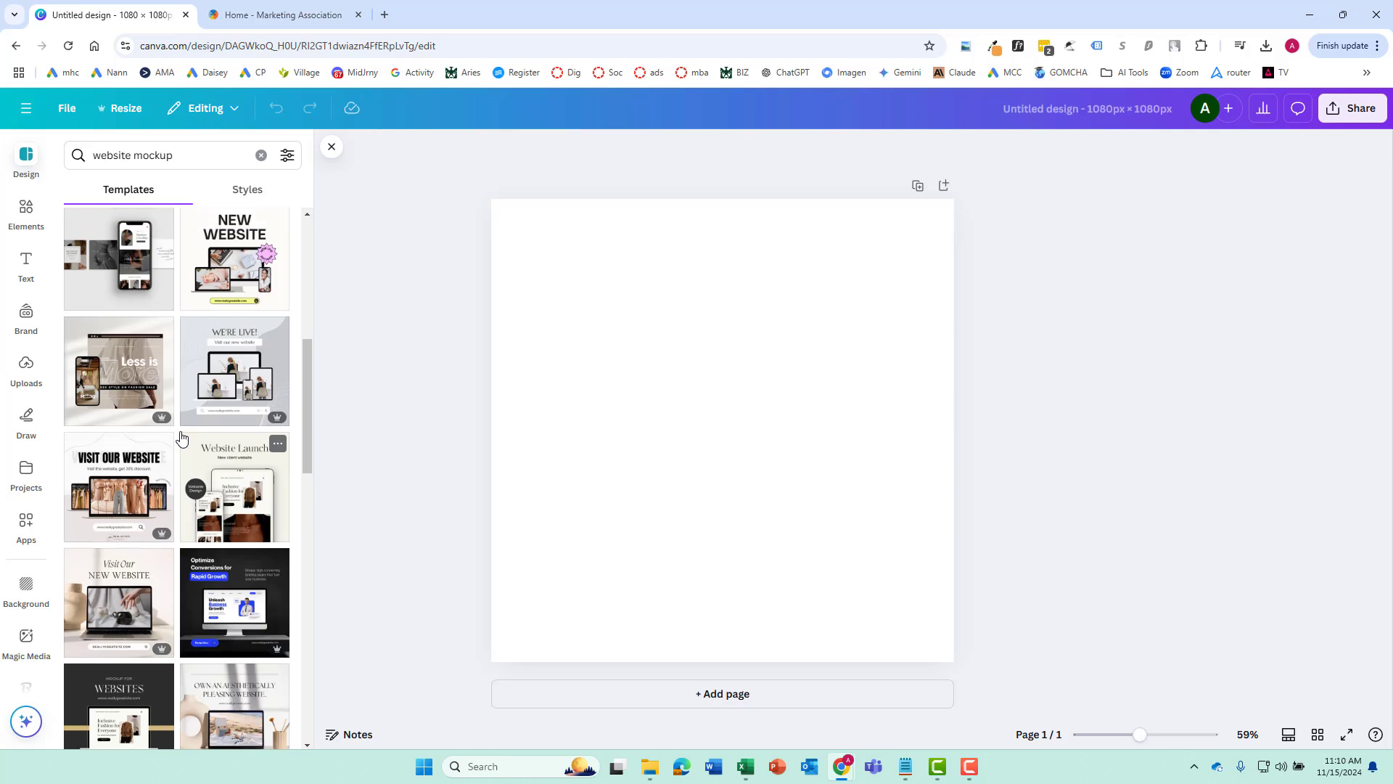
{"action": "scroll", "coordinate": [181, 437], "scroll_direction": "down", "scroll_amount": 3}
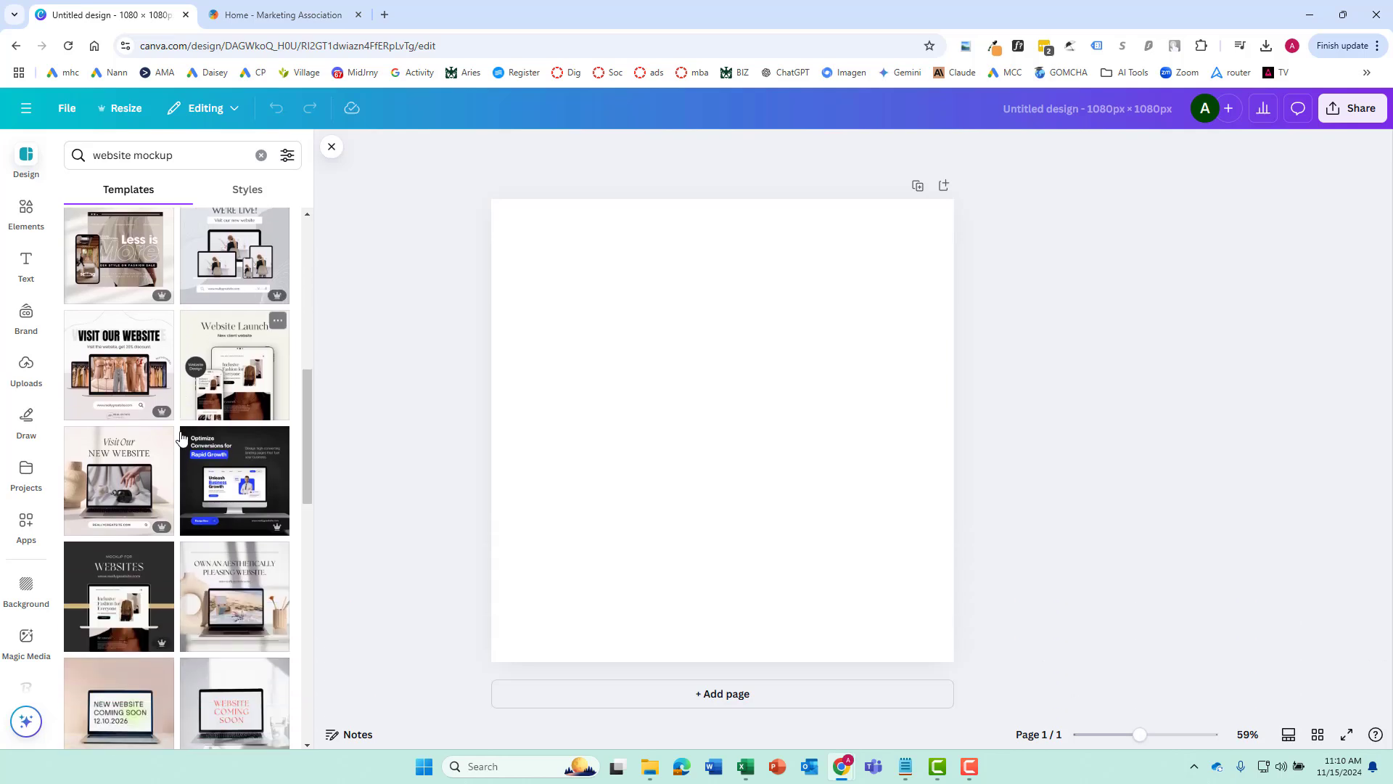
{"action": "scroll", "coordinate": [181, 438], "scroll_direction": "up", "scroll_amount": 7}
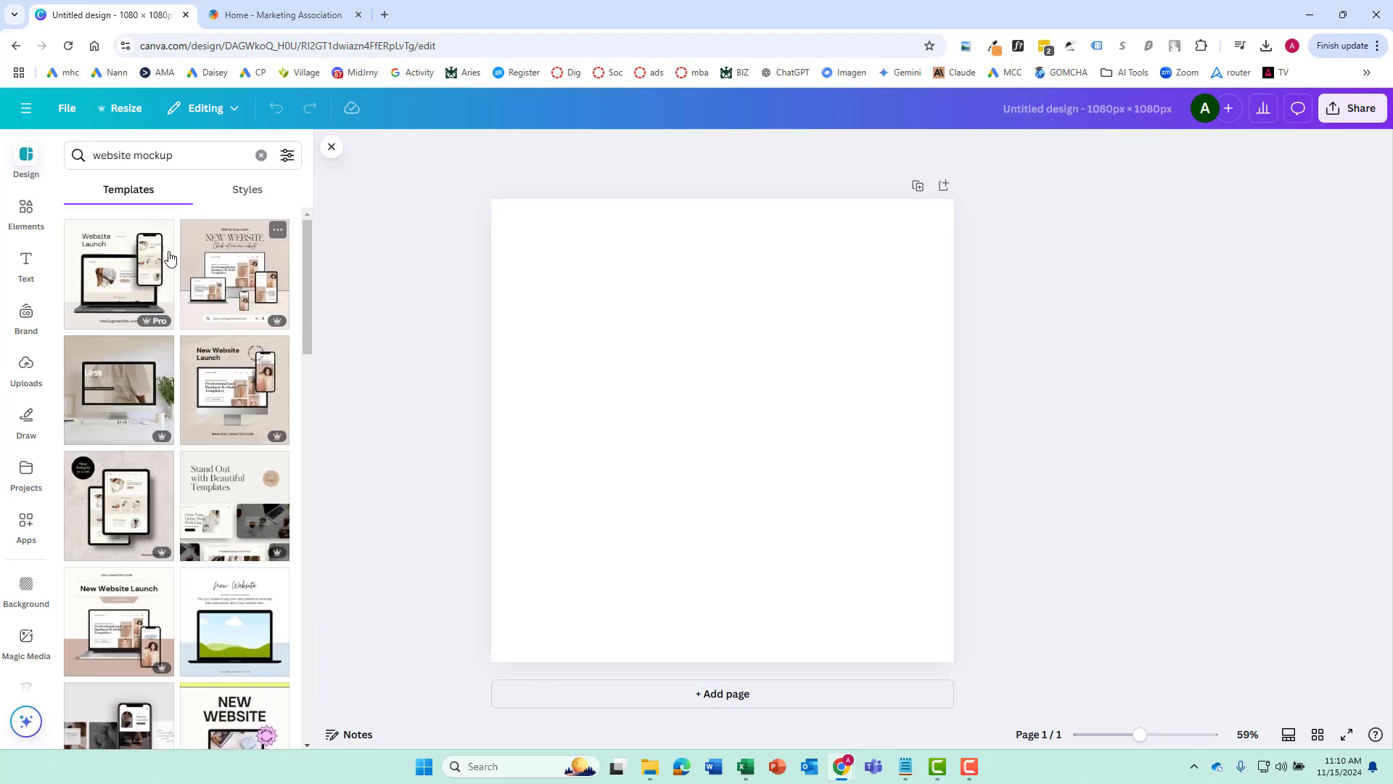
{"action": "left_click_drag", "start_coordinate": [156, 226], "coordinate": [130, 273]}
{"action": "left_click", "coordinate": [129, 272]}
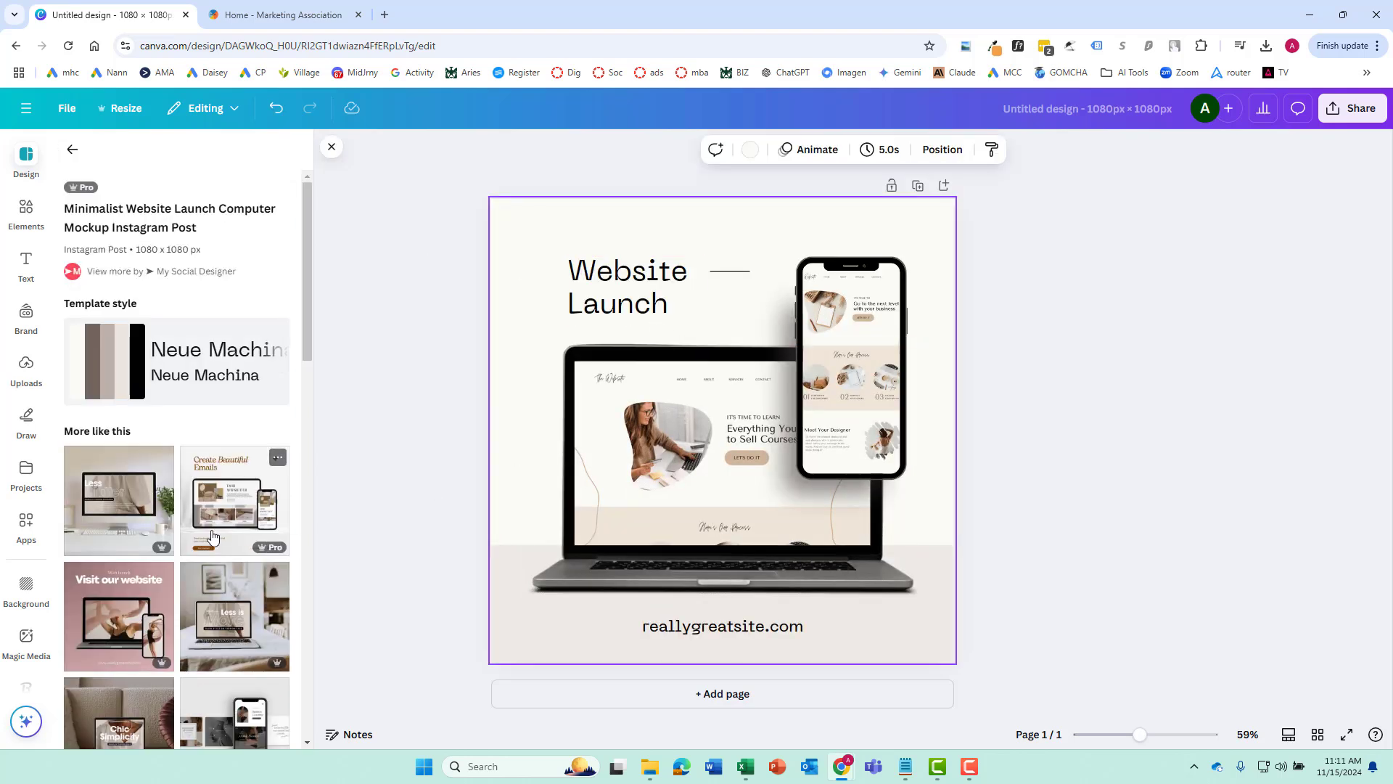
- Upload CSU Marketing Association Mobile.png and CSU Marketing Association Website.png from the example folder to the image uploads
{"action": "scroll", "coordinate": [212, 537], "scroll_direction": "down", "scroll_amount": 5}
{"action": "scroll", "coordinate": [213, 537], "scroll_direction": "down", "scroll_amount": 2}
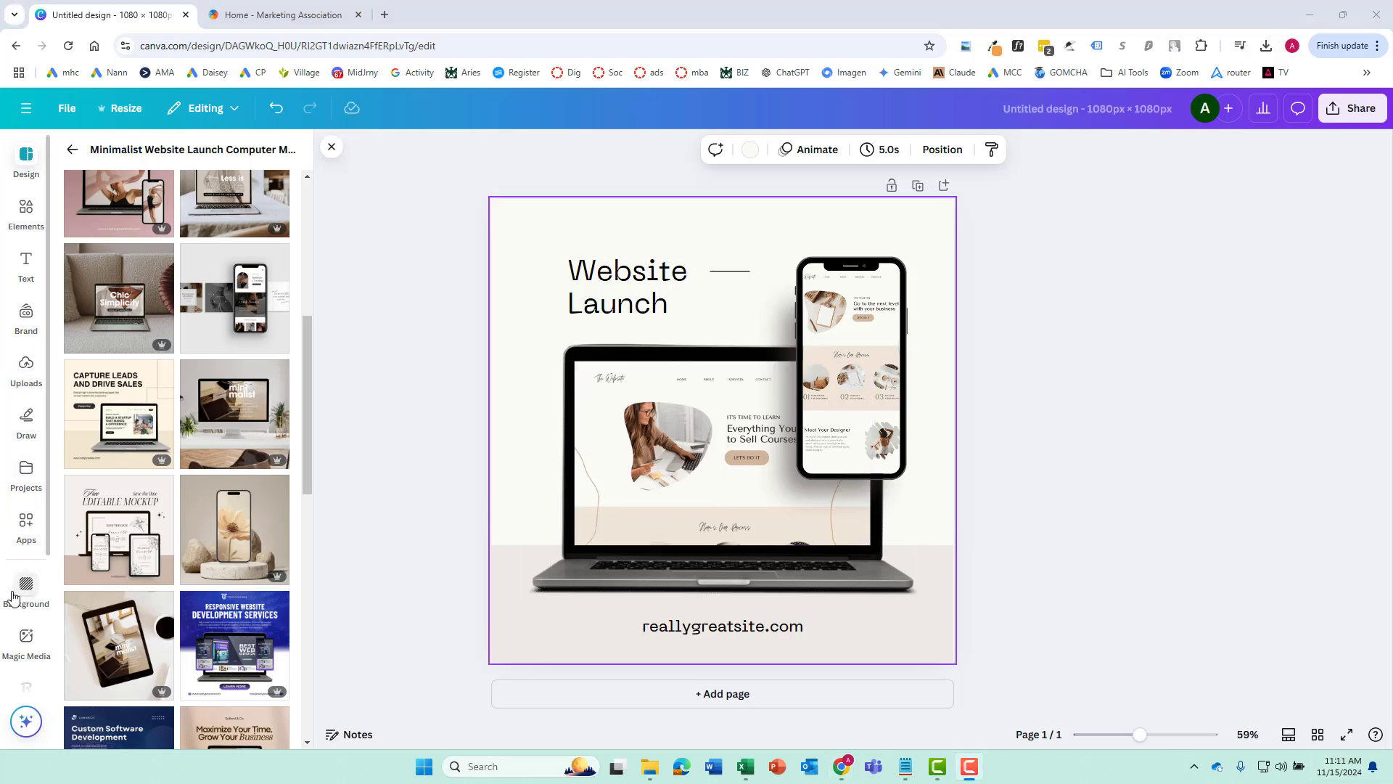
{"action": "left_click", "coordinate": [26, 368]}
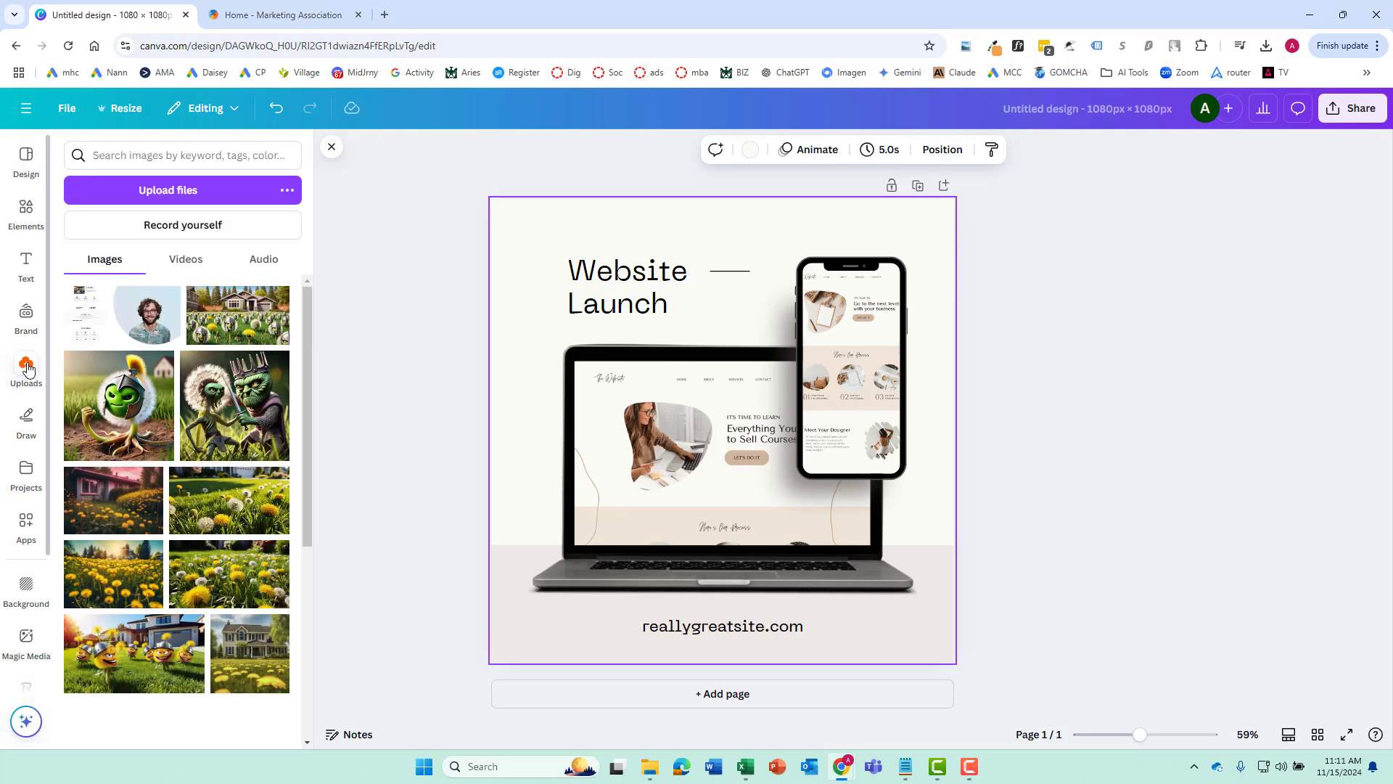
{"action": "left_click", "coordinate": [145, 190]}
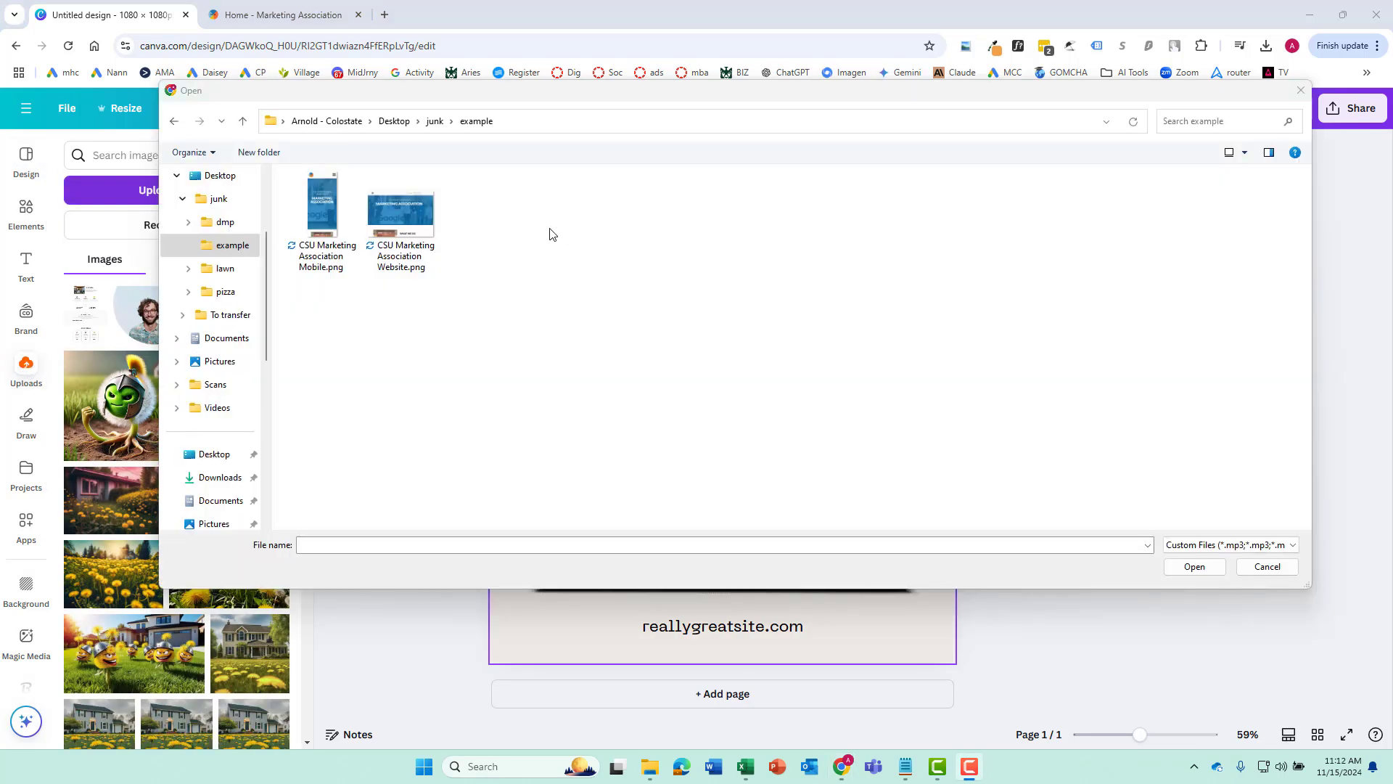
{"action": "left_click", "coordinate": [330, 231]}
{"action": "left_click", "coordinate": [406, 219], "text": "ctrl"}
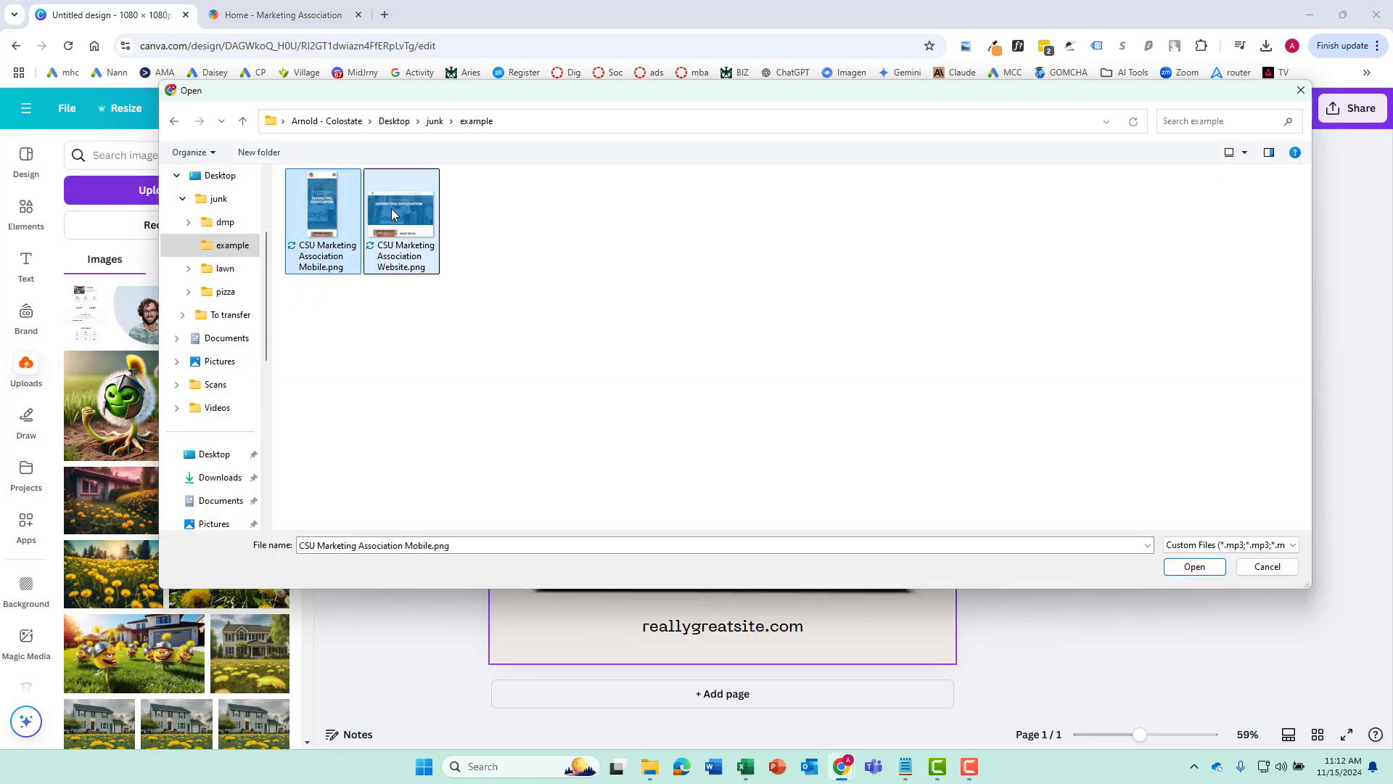
{"action": "left_click", "coordinate": [1195, 567]}
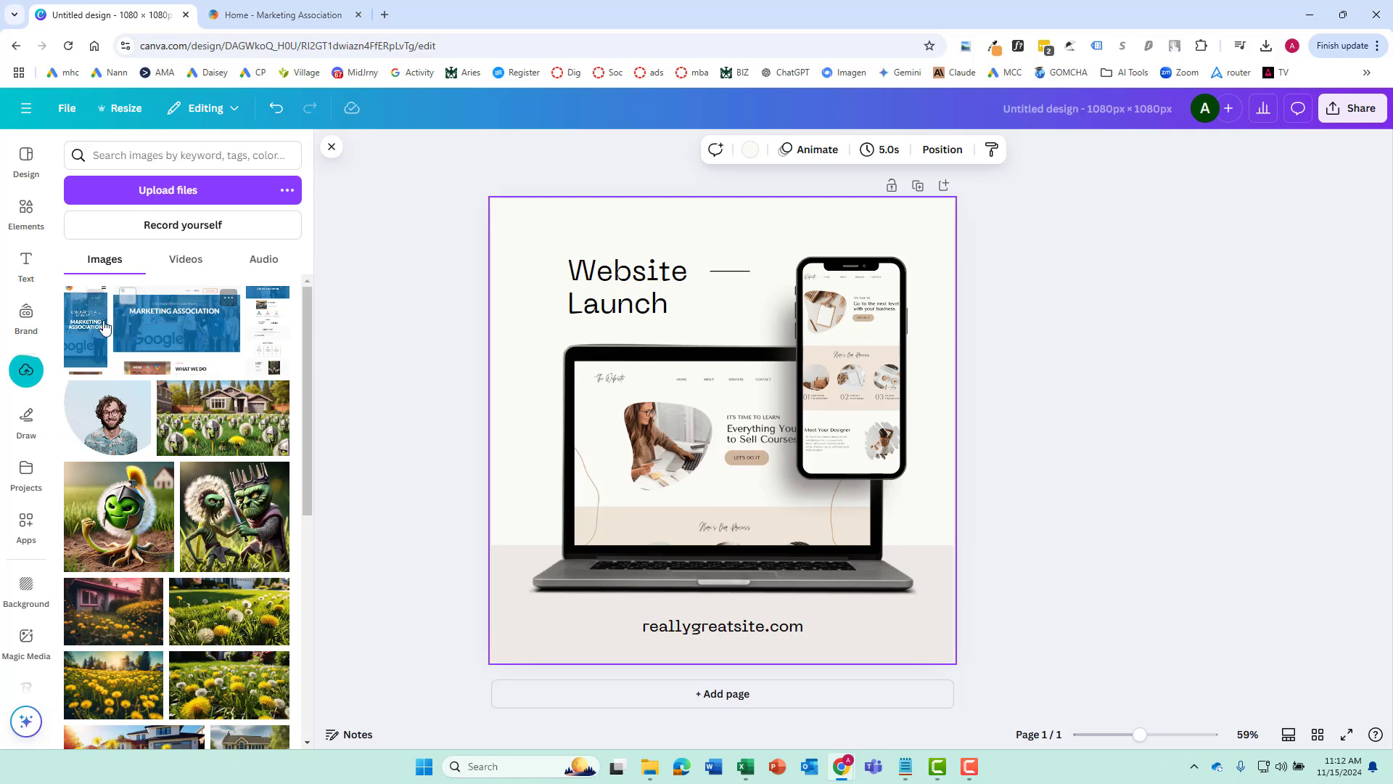
- Replace the laptop's placeholder screen image with the uploaded desktop website screenshot and accept its crop unchanged
{"action": "left_click_drag", "start_coordinate": [182, 328], "coordinate": [751, 457]}
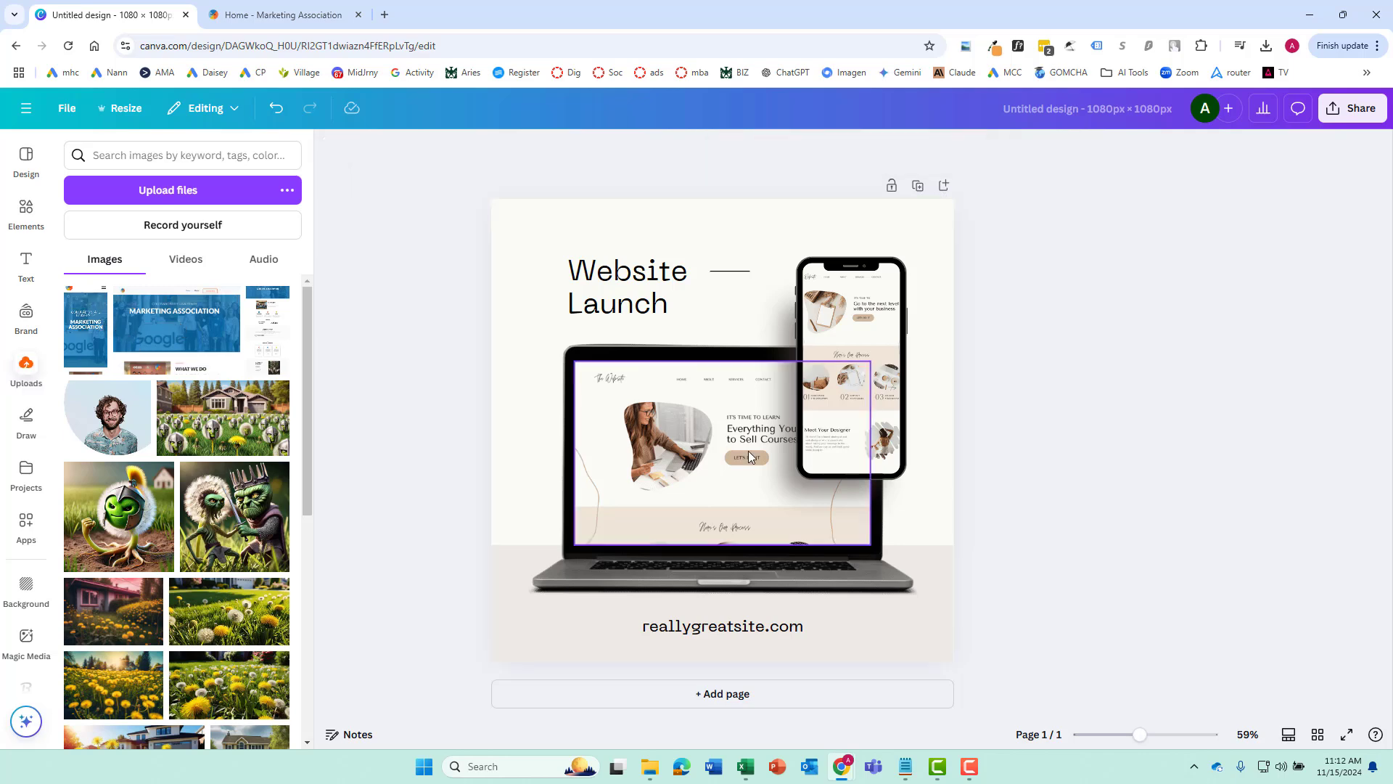
{"action": "left_click", "coordinate": [751, 457]}
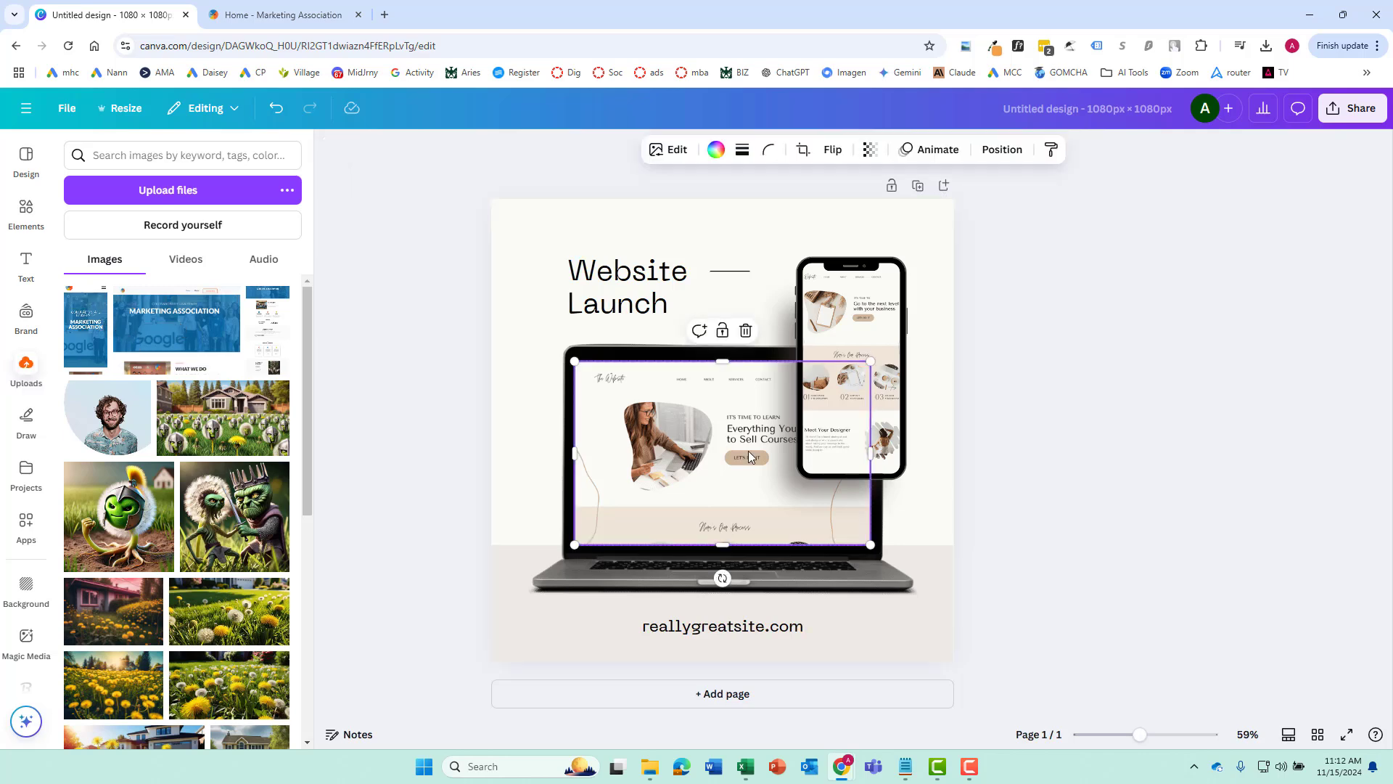
{"action": "key", "text": "Delete"}
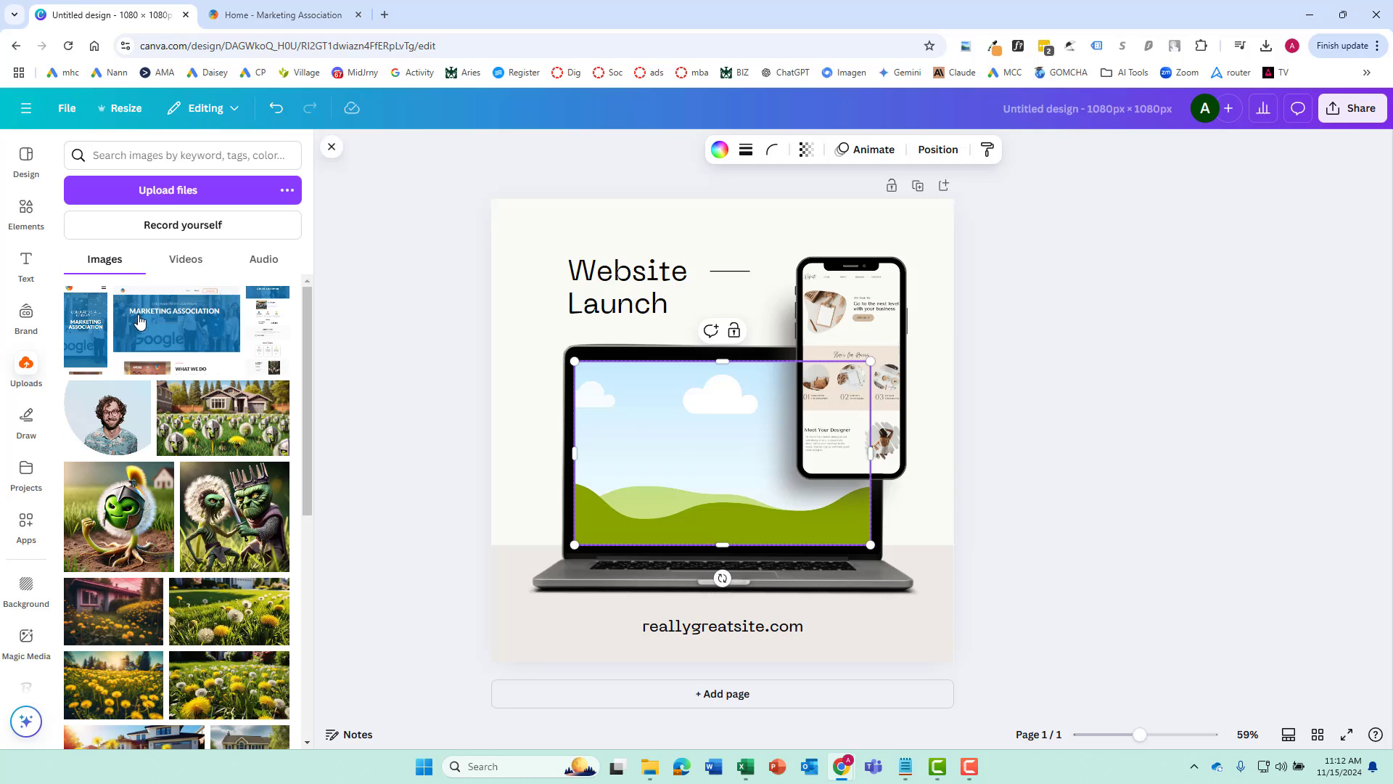
{"action": "left_click_drag", "start_coordinate": [218, 322], "coordinate": [534, 393]}
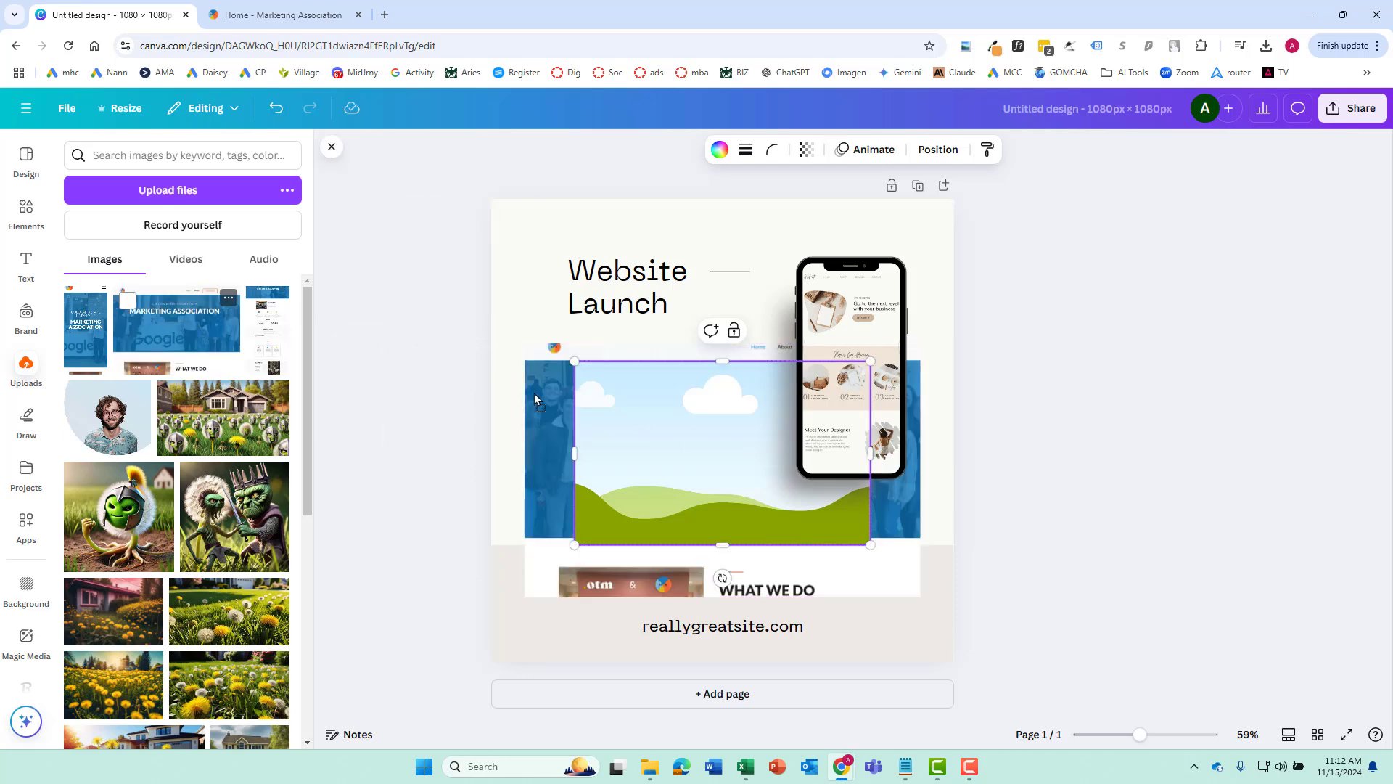
{"action": "key", "text": "ctrl+z"}
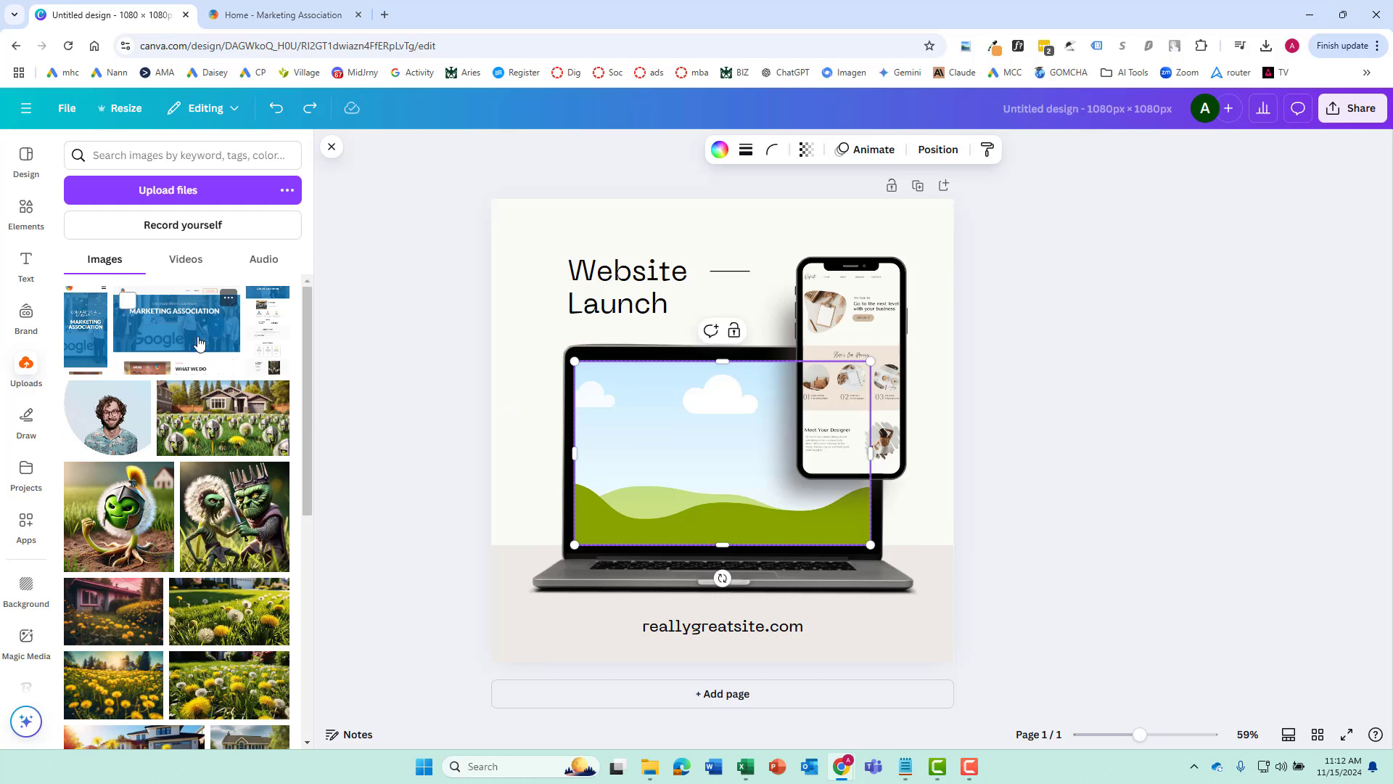
{"action": "left_click_drag", "start_coordinate": [192, 327], "coordinate": [666, 421]}
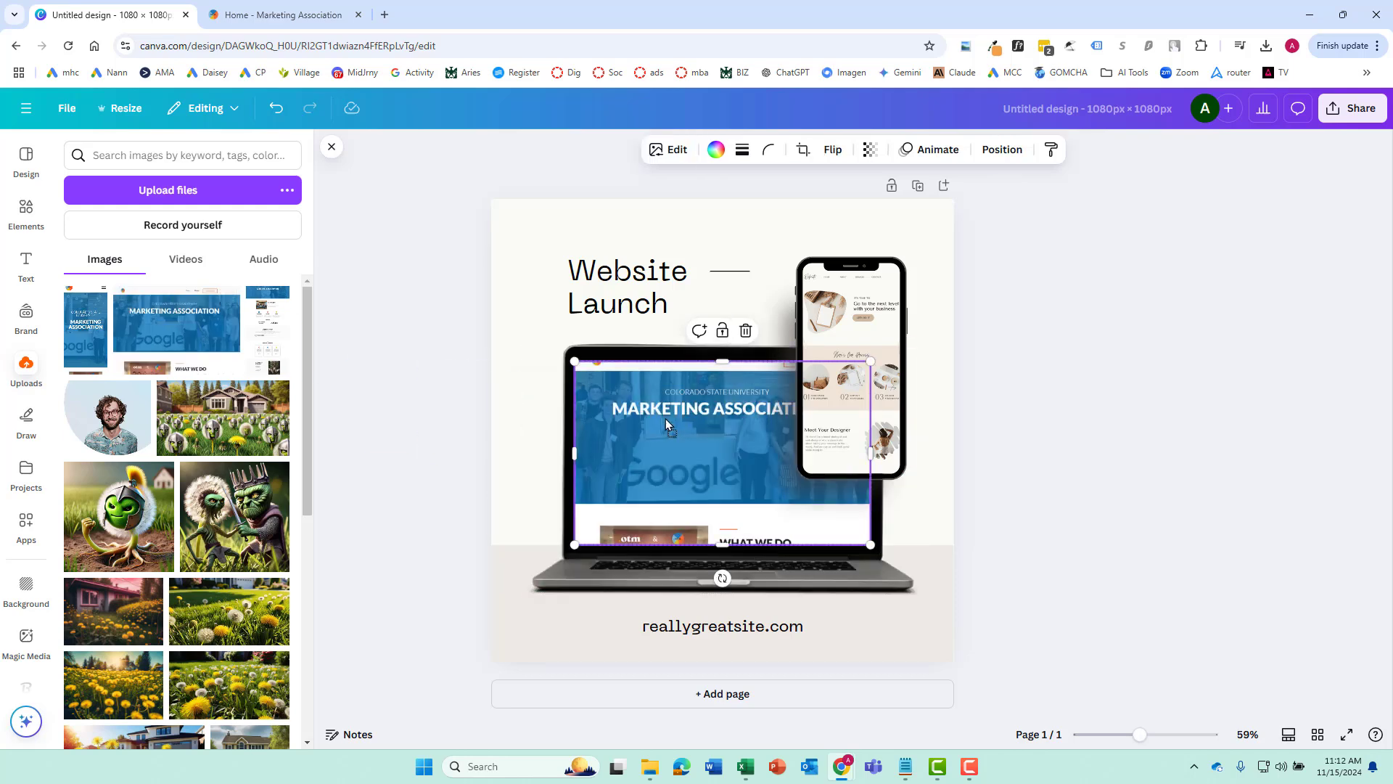
{"action": "double_click", "coordinate": [753, 455]}
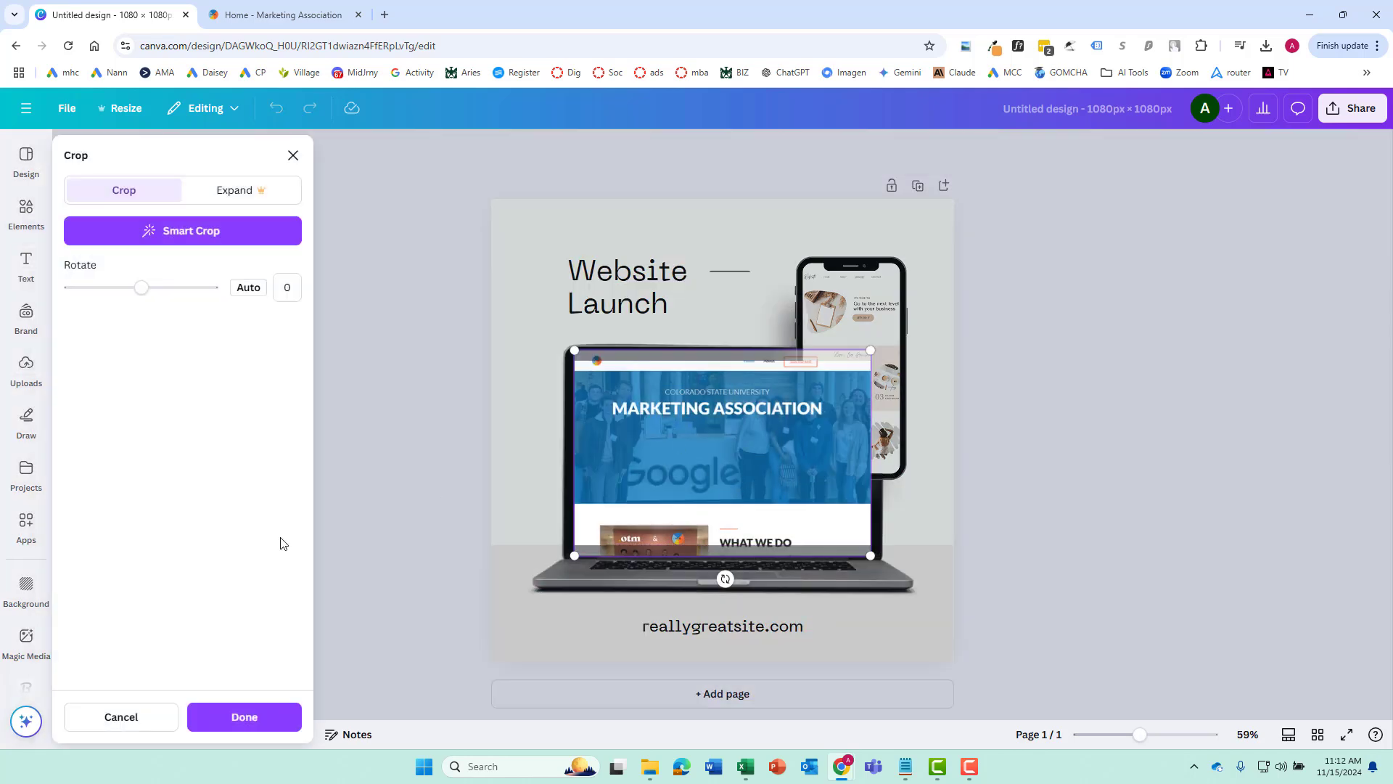
{"action": "left_click", "coordinate": [227, 719]}
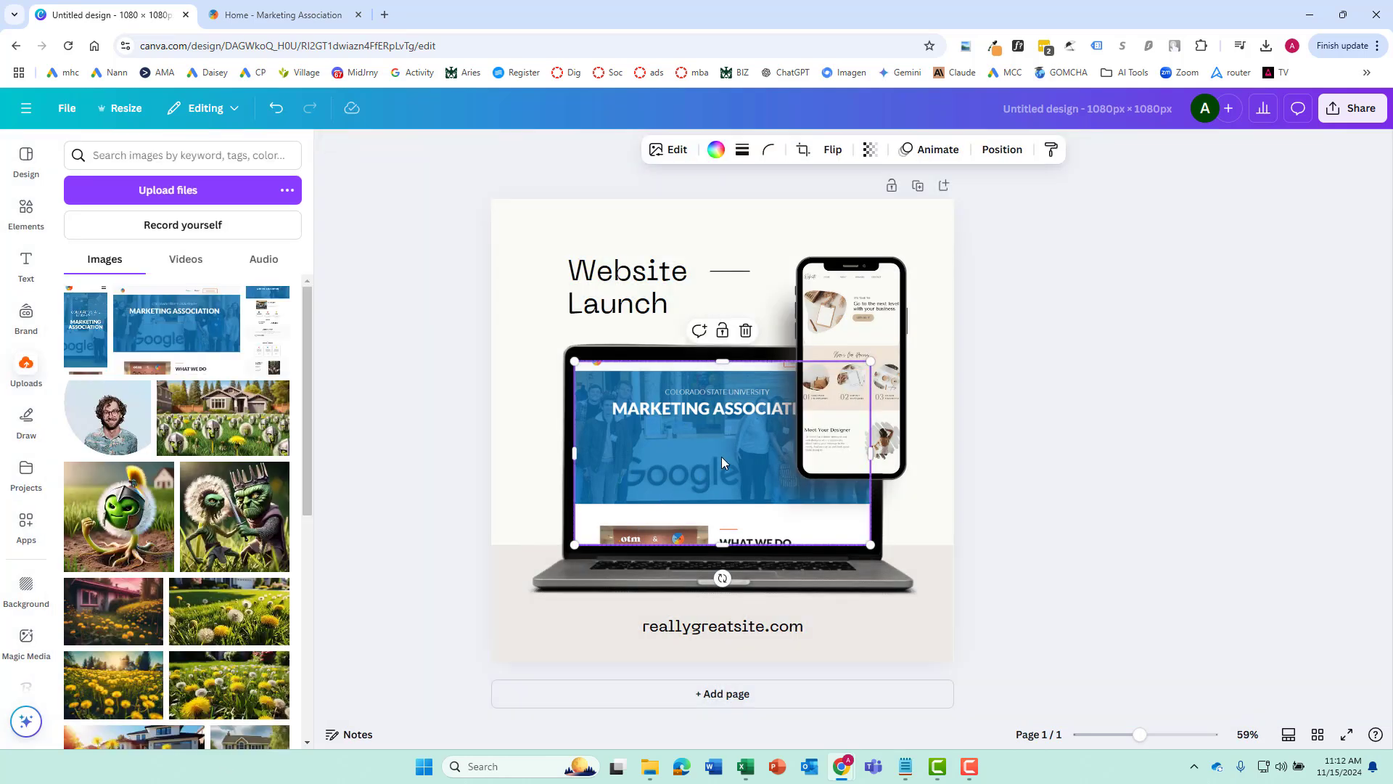
{"action": "left_click", "coordinate": [1089, 481]}
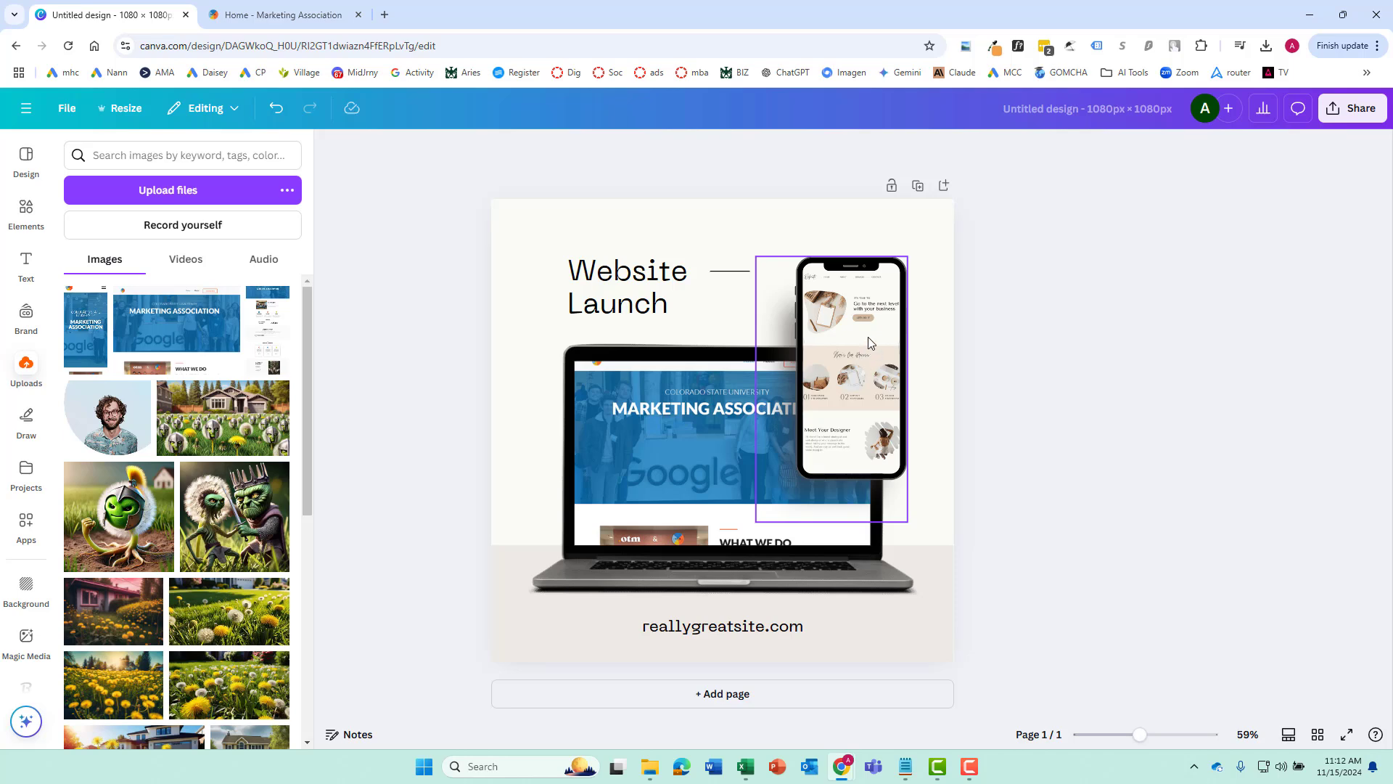
- Replace the phone's placeholder screen image with the uploaded mobile website screenshot
{"action": "left_click", "coordinate": [883, 319]}
{"action": "double_click", "coordinate": [889, 308]}
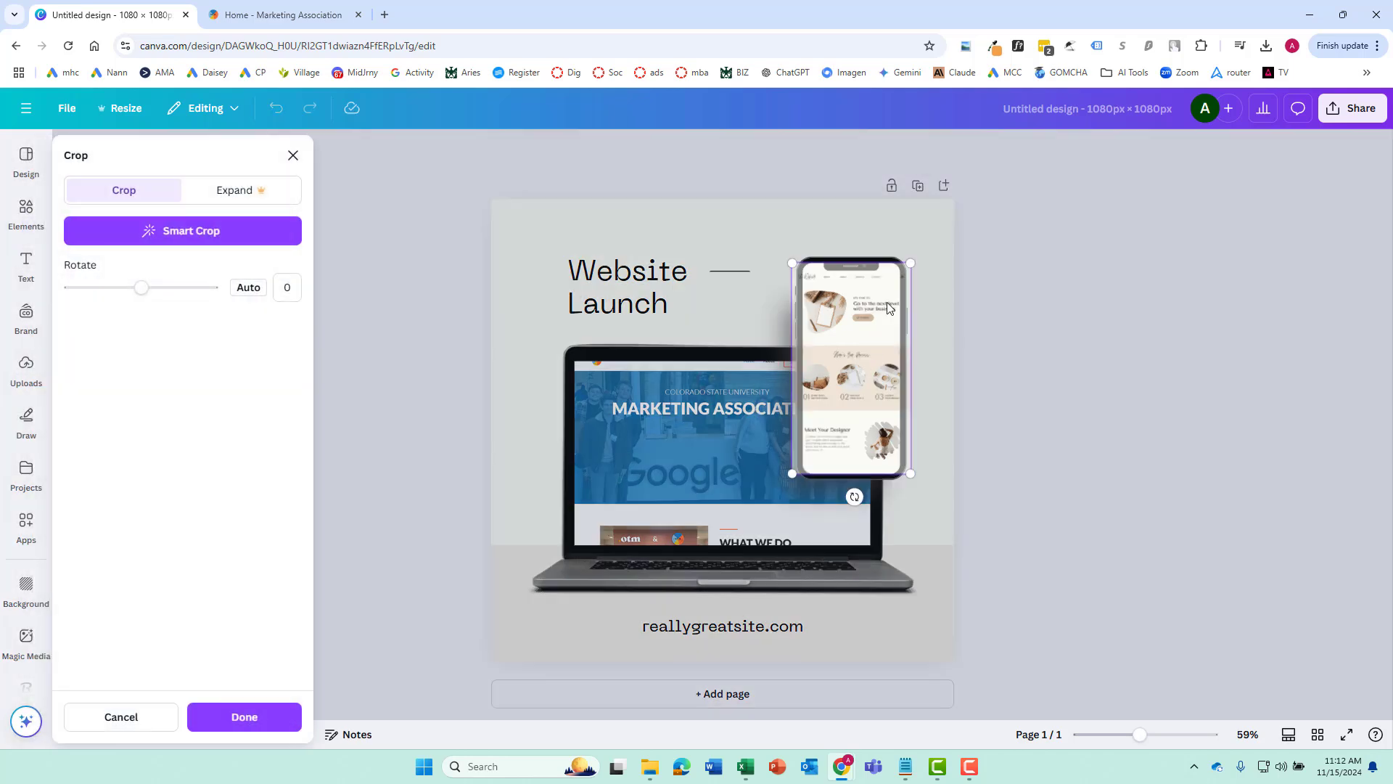
{"action": "left_click", "coordinate": [1122, 542]}
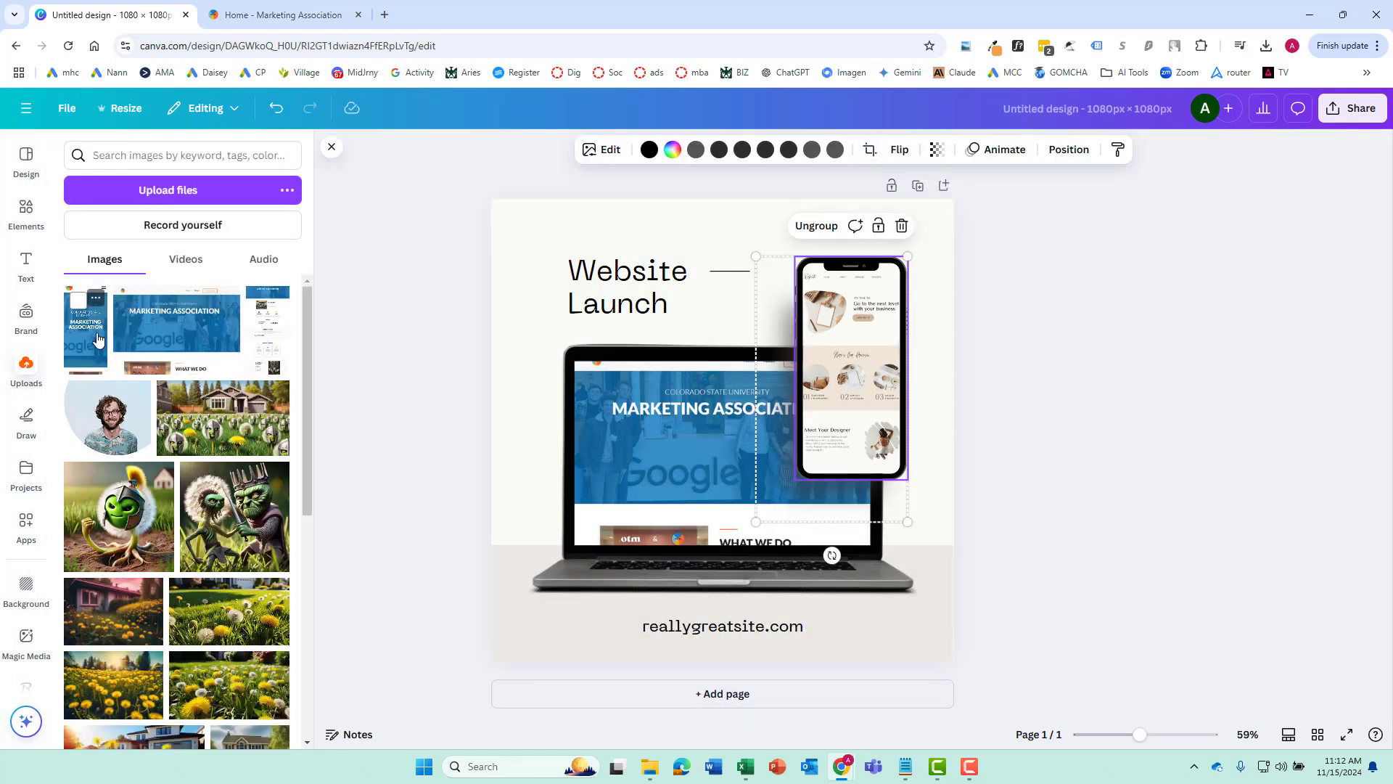
{"action": "left_click_drag", "start_coordinate": [87, 327], "coordinate": [855, 363]}
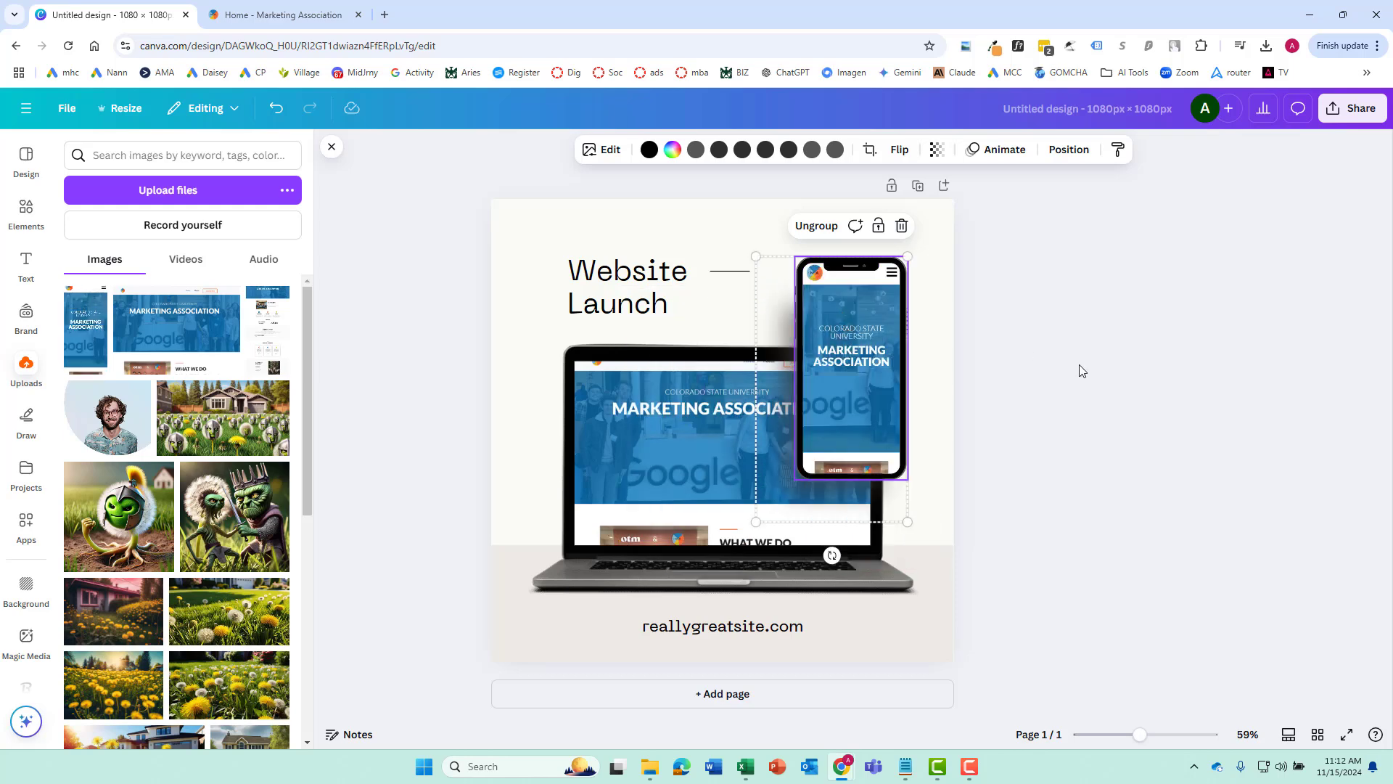
{"action": "left_click", "coordinate": [1127, 393]}
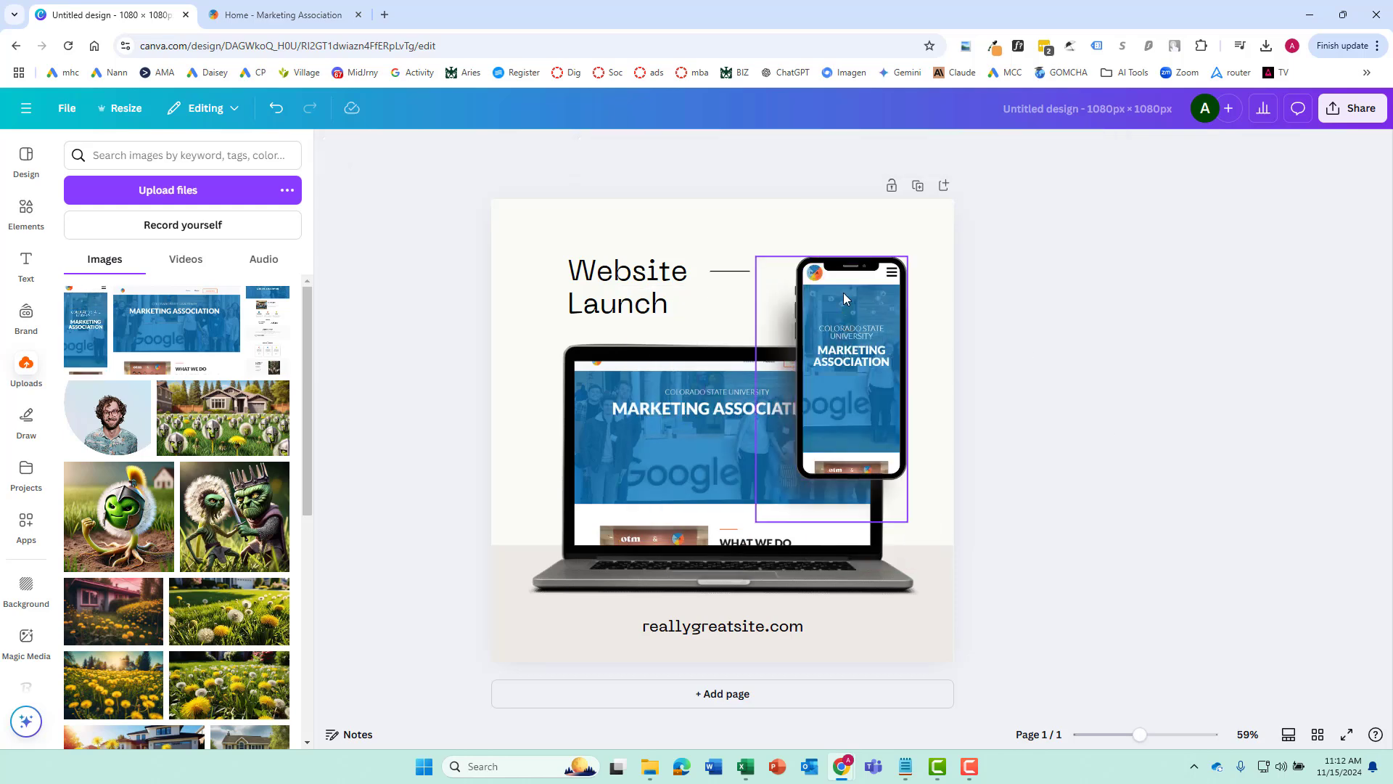
{"action": "double_click", "coordinate": [708, 624]}
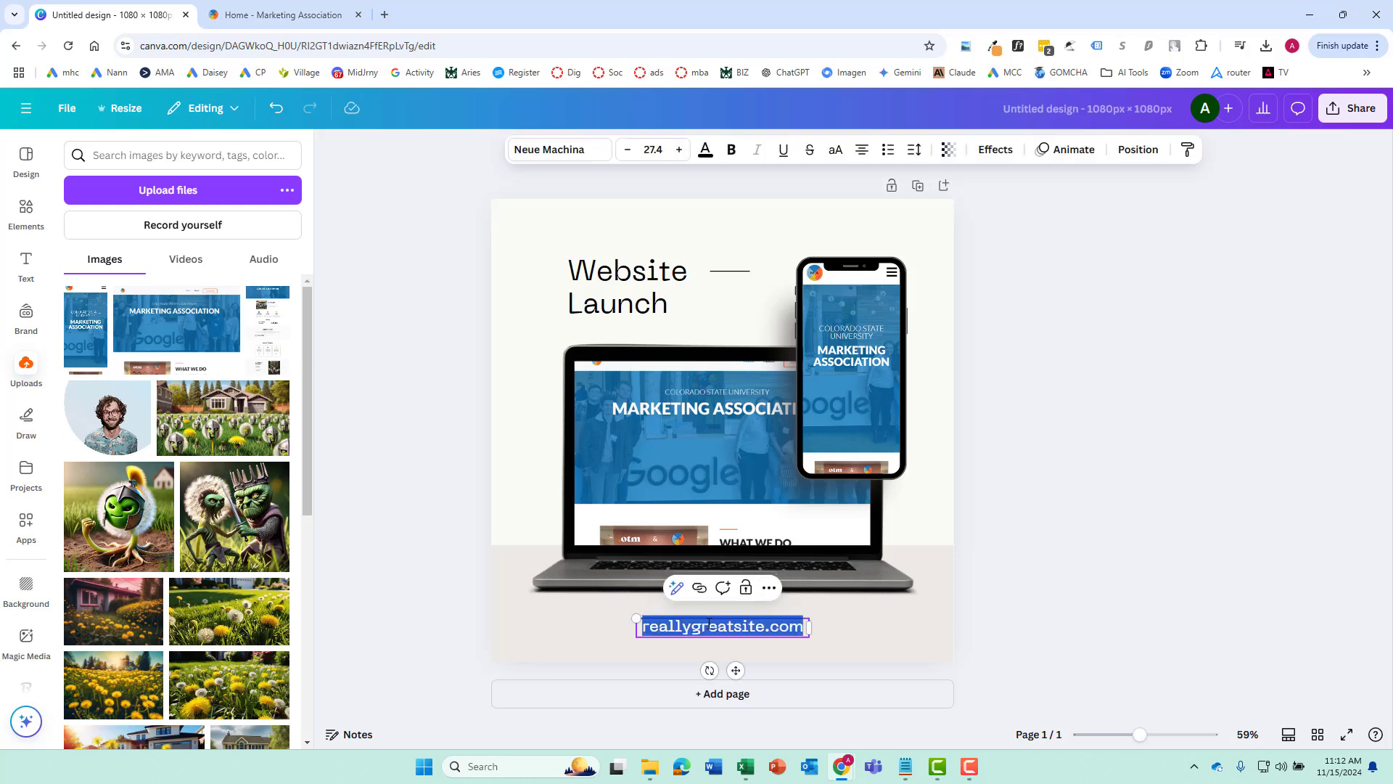
{"action": "type", "text": "www"}
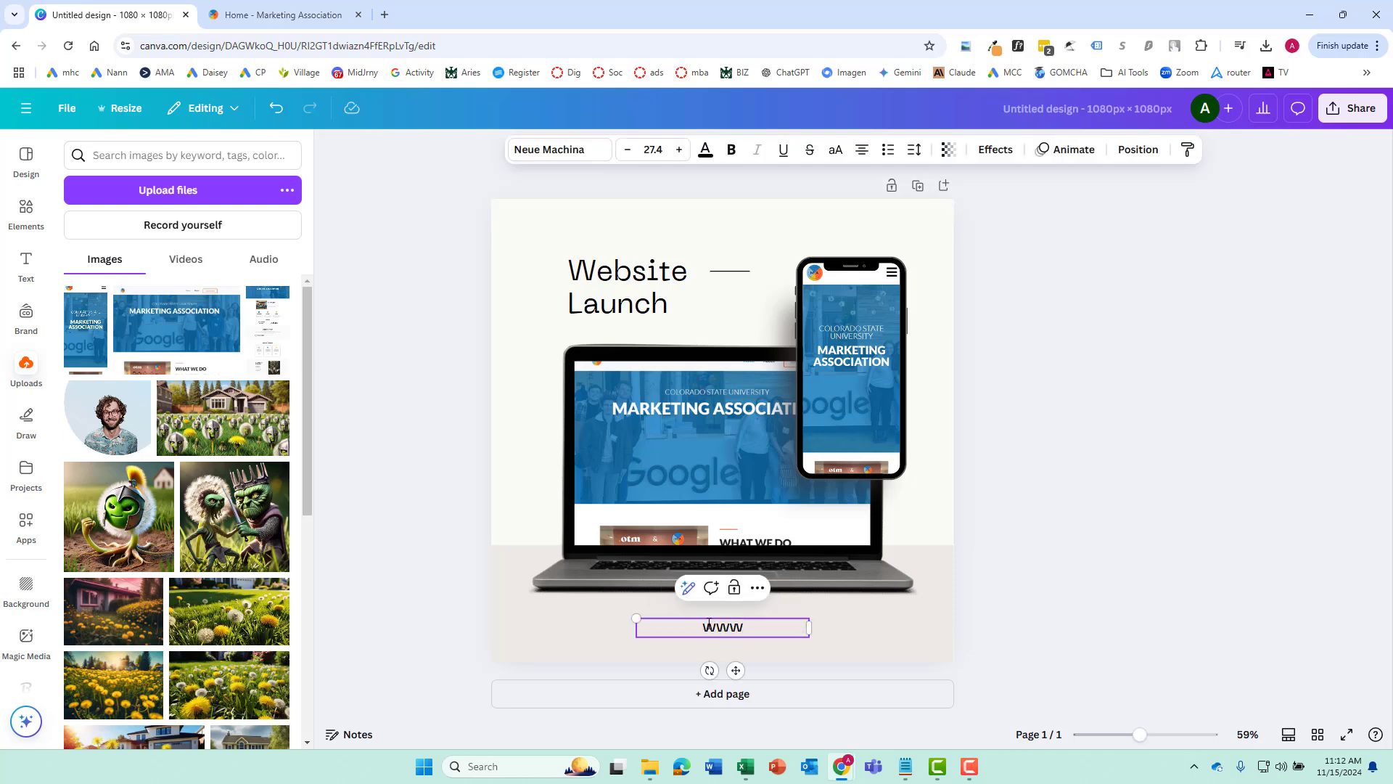
{"action": "type", "text": ".CsuMarketingAssociation.com"}
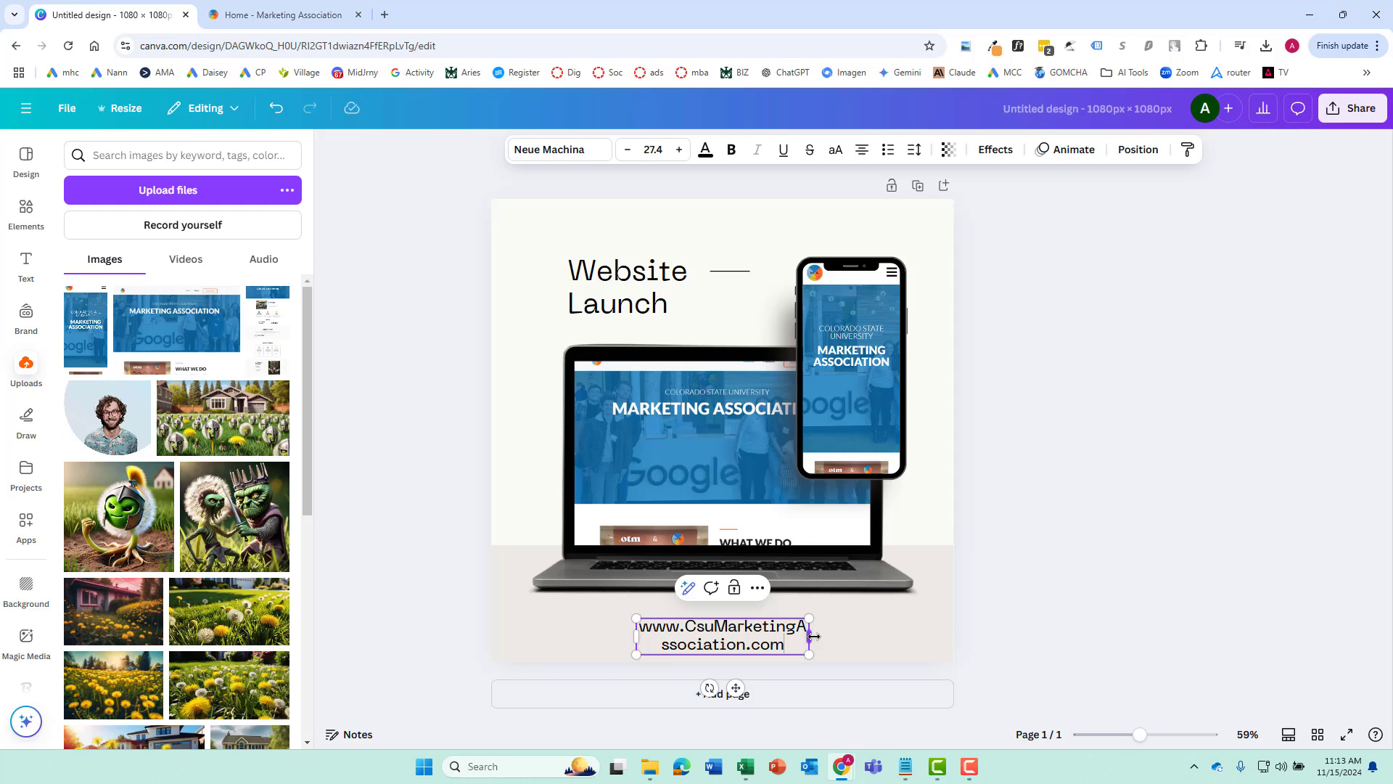
{"action": "left_click_drag", "start_coordinate": [813, 637], "coordinate": [940, 636]}
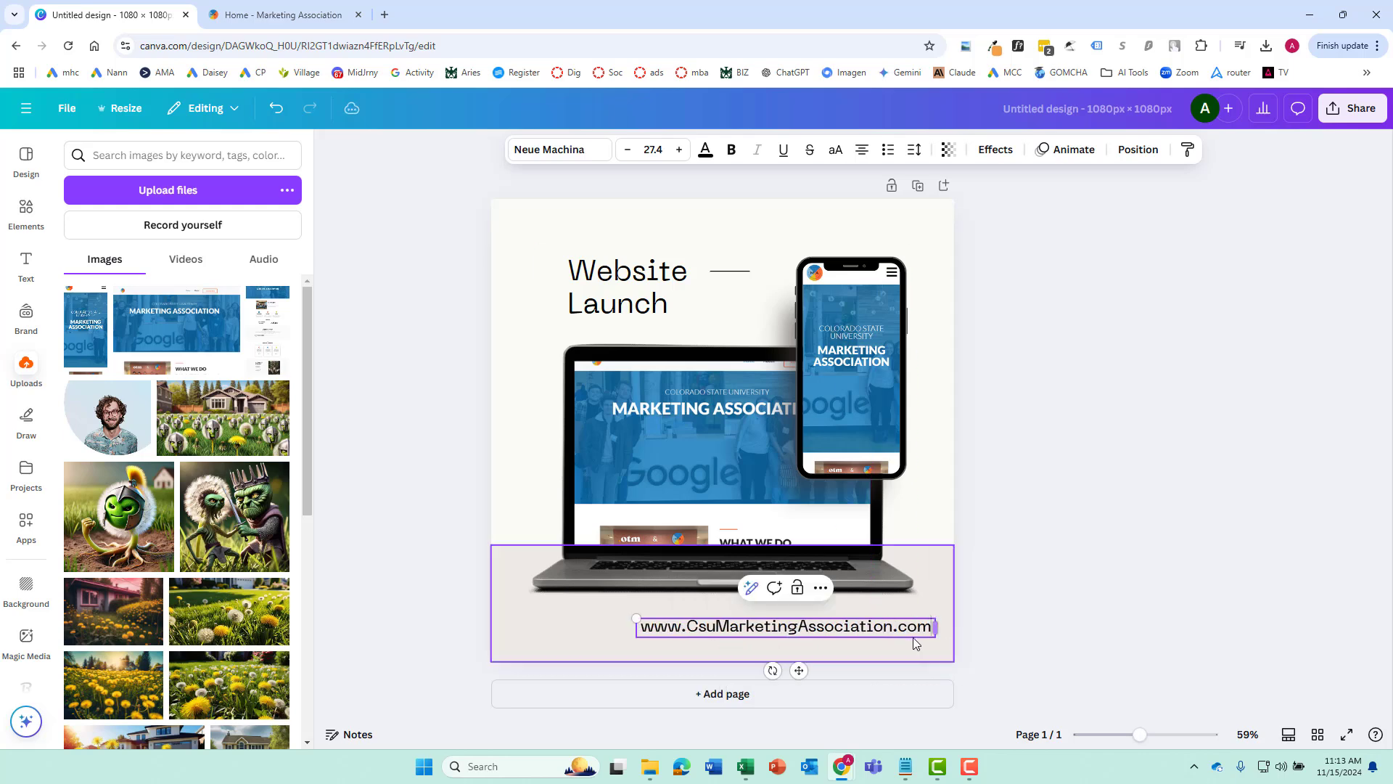
{"action": "left_click_drag", "start_coordinate": [798, 670], "coordinate": [743, 668]}
{"action": "left_click", "coordinate": [1108, 544]}
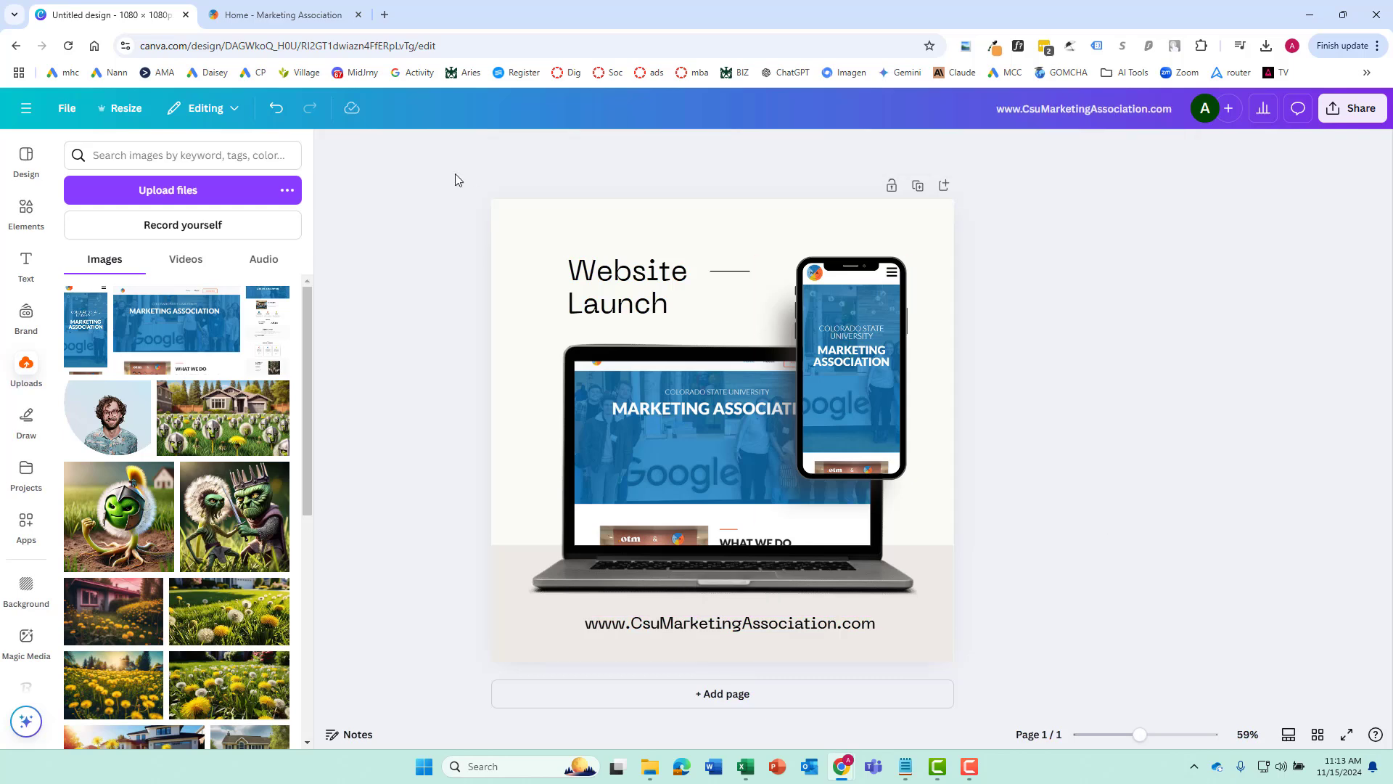
- Try the near-white website photo color as the page background, and pick the light grey photo color instead
{"action": "left_click", "coordinate": [547, 243]}
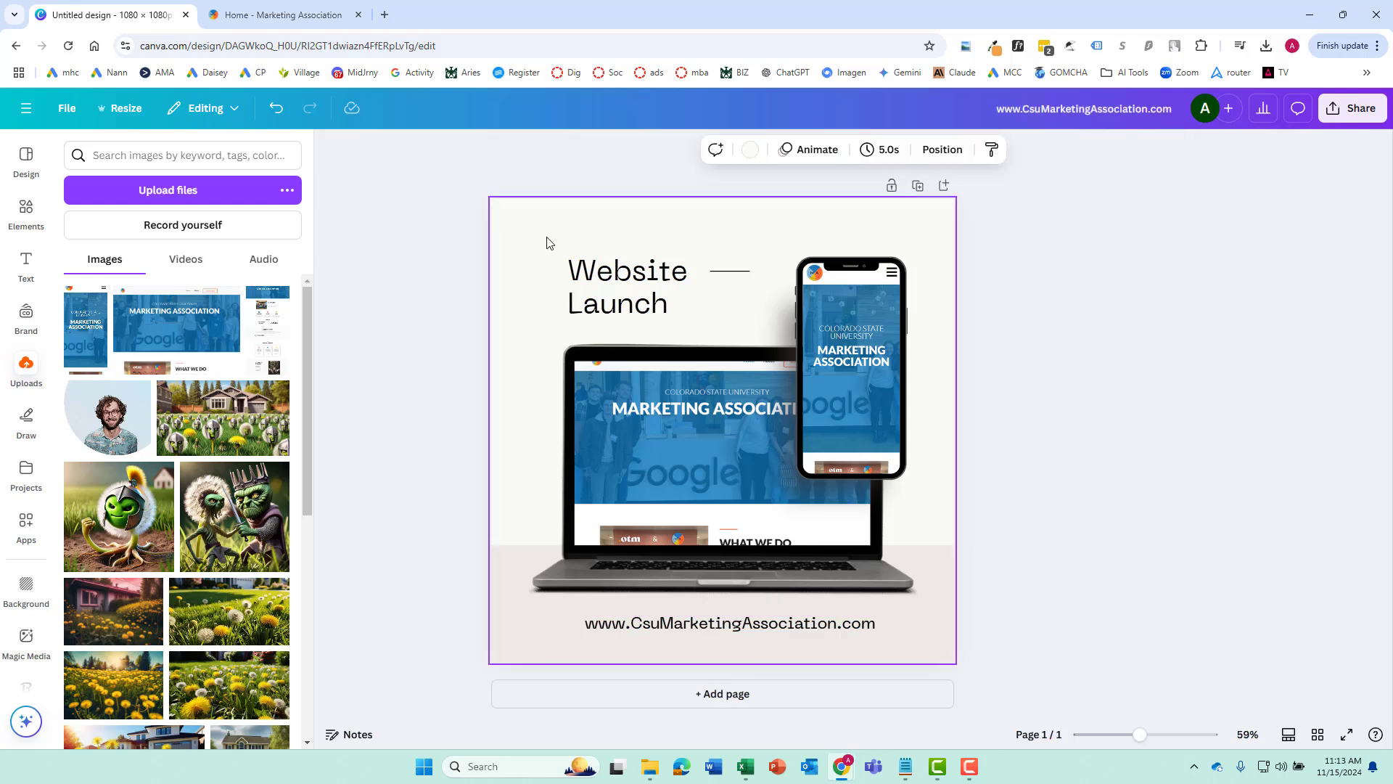
{"action": "left_click", "coordinate": [752, 154]}
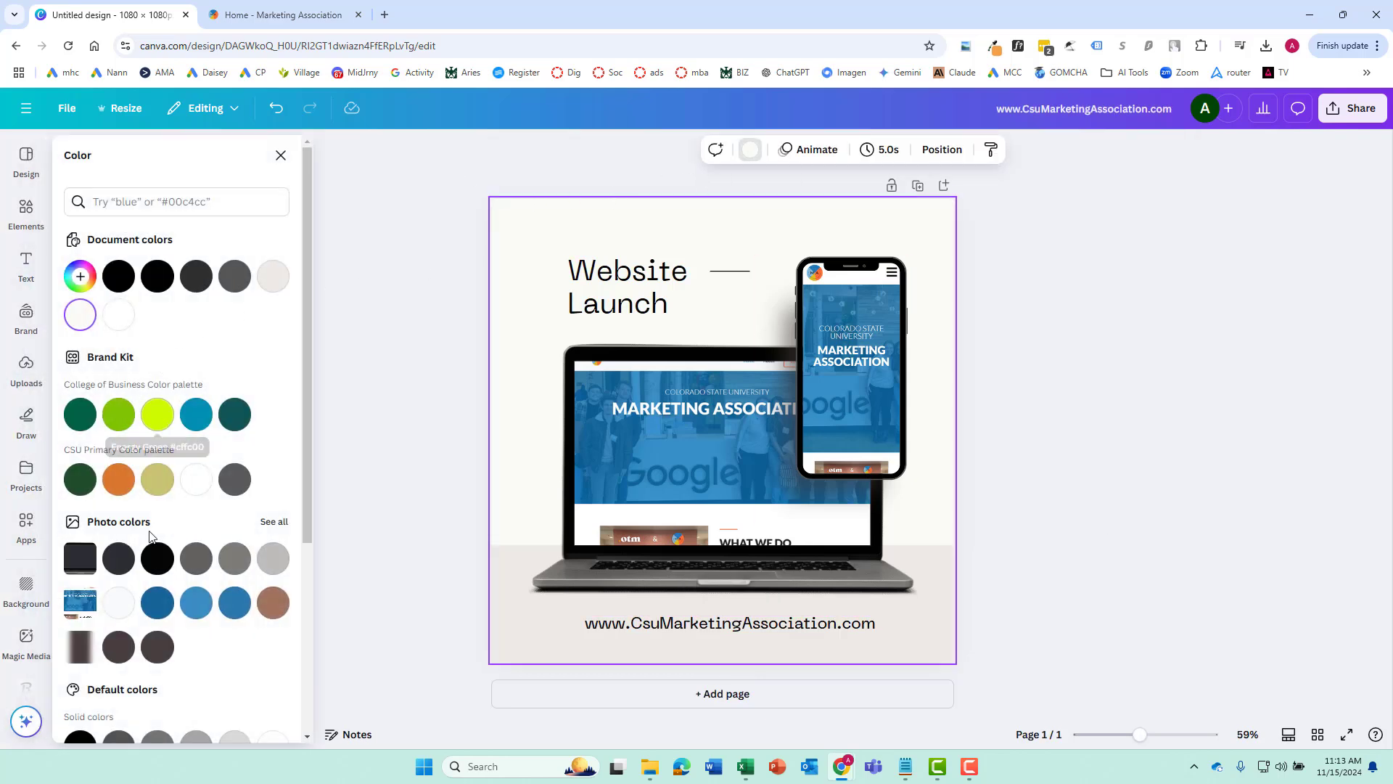
{"action": "left_click", "coordinate": [118, 602]}
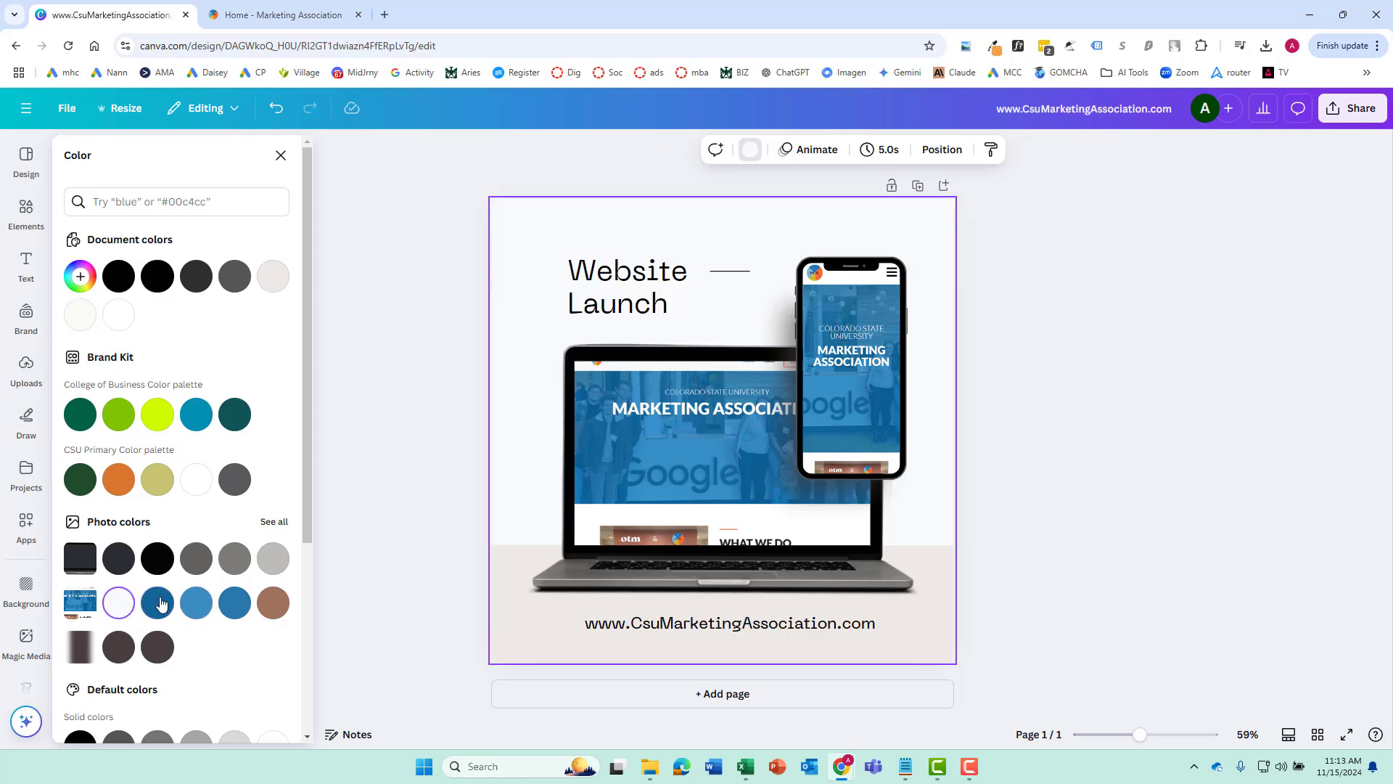
{"action": "left_click", "coordinate": [273, 558]}
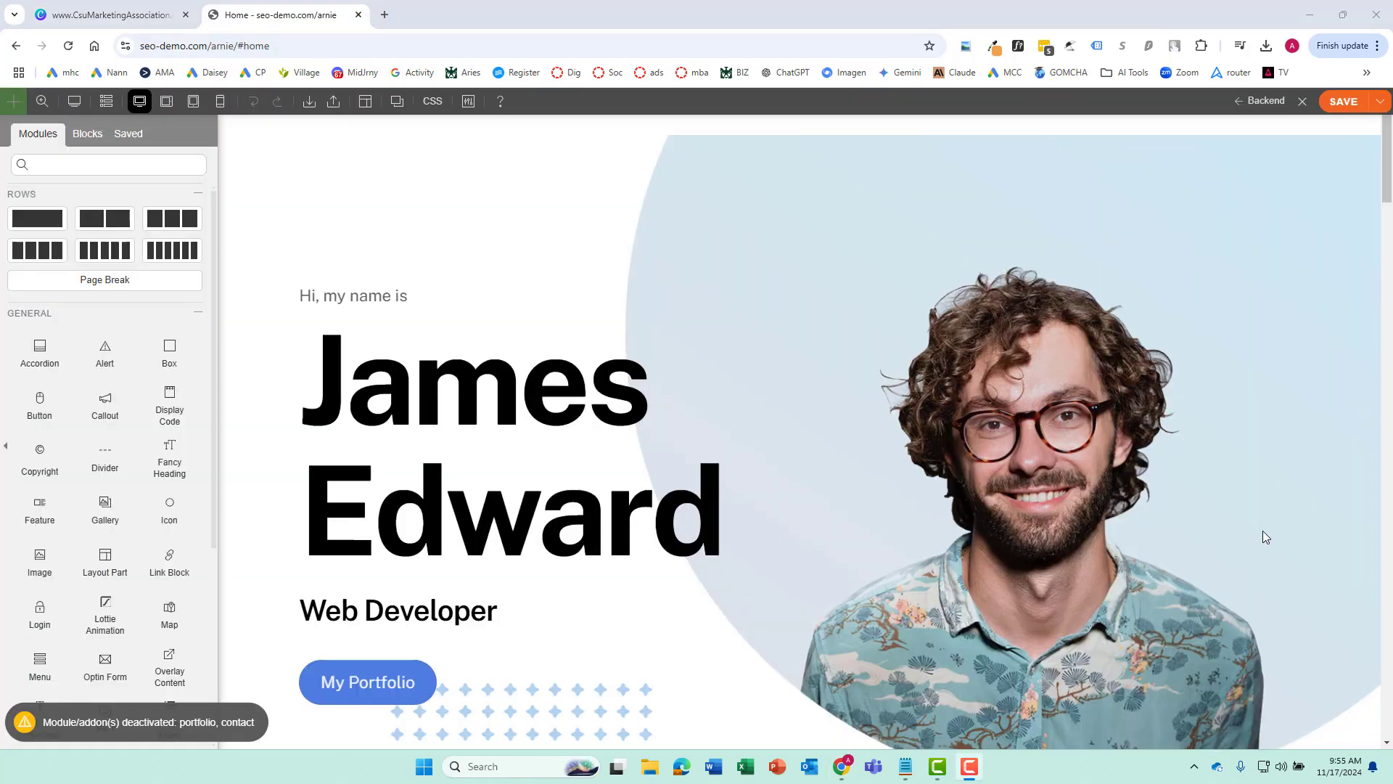
- Find the Features 3 block in the block library and add it to the home page between the Services and My workflow sections
{"action": "scroll", "coordinate": [682, 433], "scroll_direction": "down", "scroll_amount": 5}
{"action": "scroll", "coordinate": [682, 433], "scroll_direction": "down", "scroll_amount": 15}
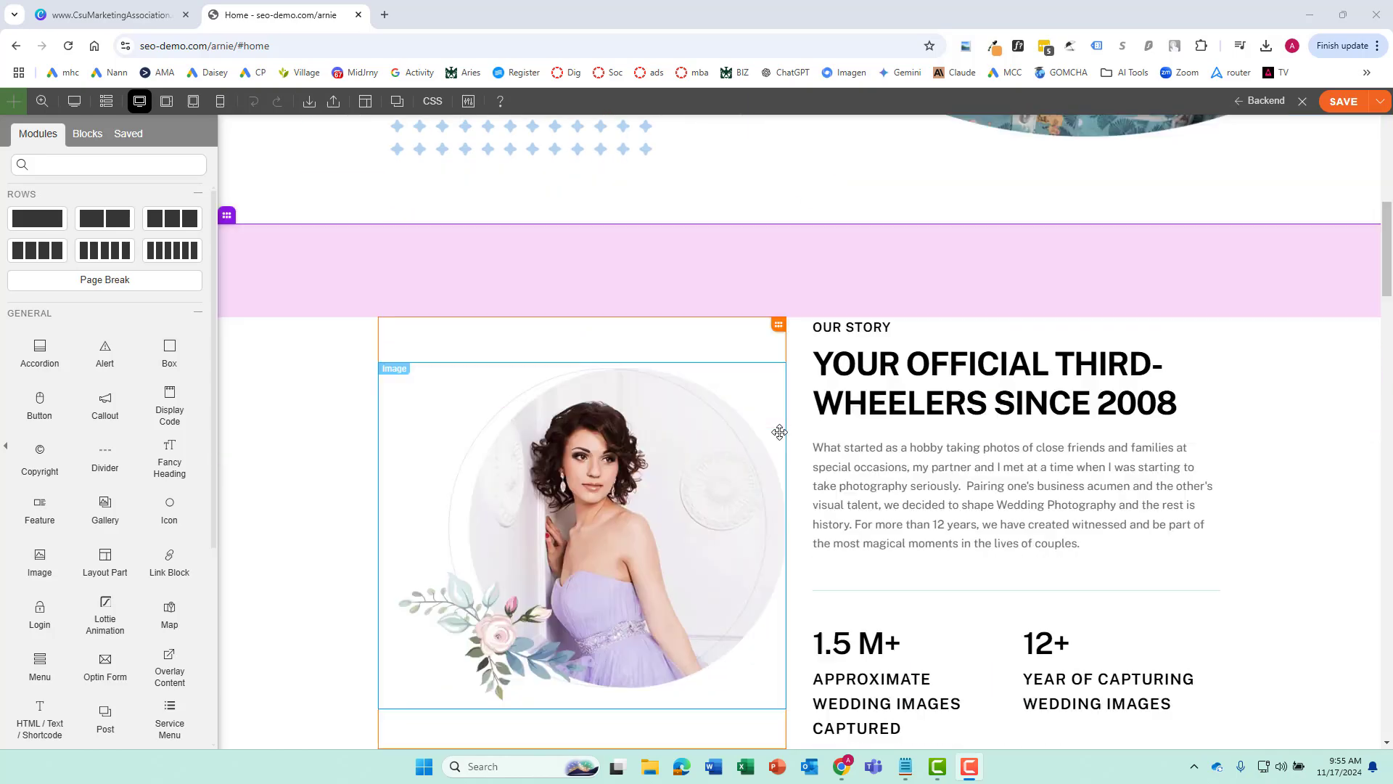
{"action": "scroll", "coordinate": [780, 439], "scroll_direction": "down", "scroll_amount": 3}
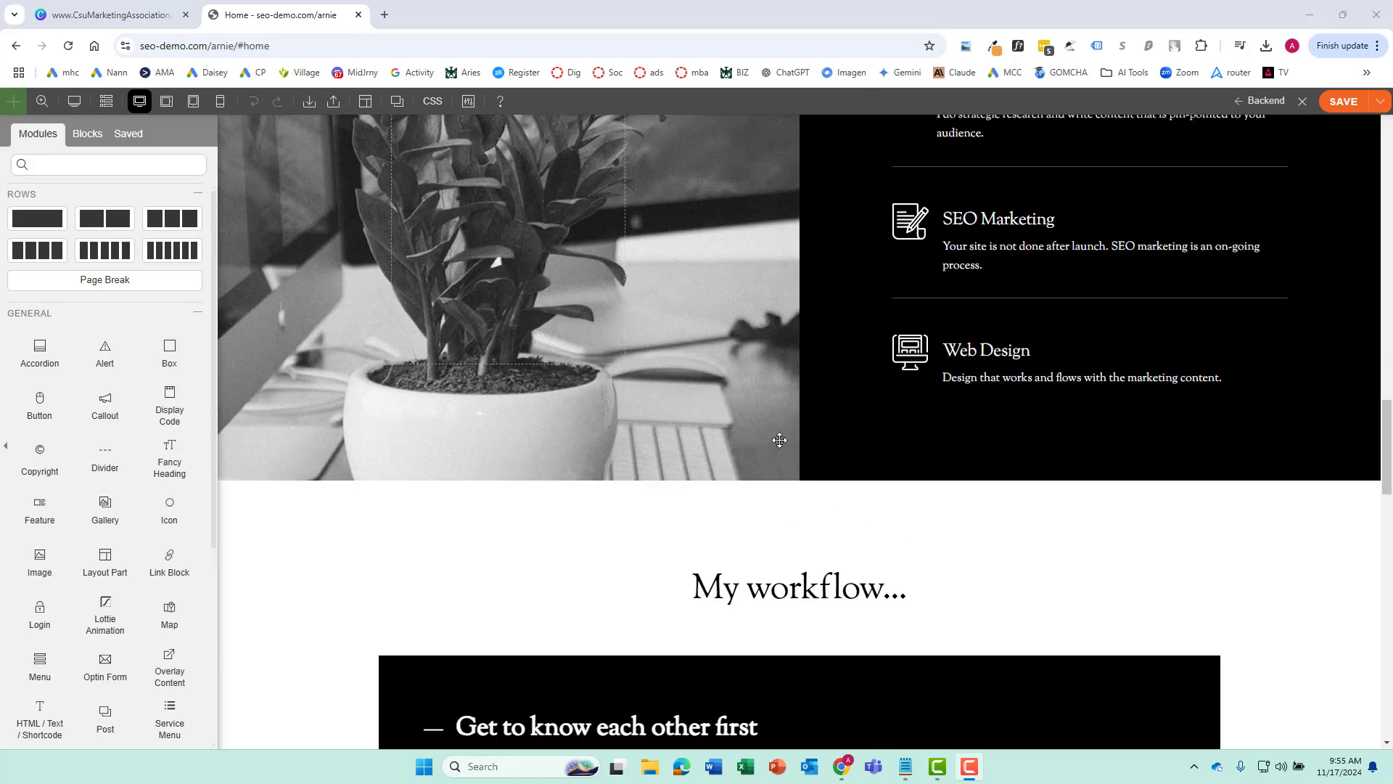
{"action": "scroll", "coordinate": [779, 440], "scroll_direction": "up", "scroll_amount": 7}
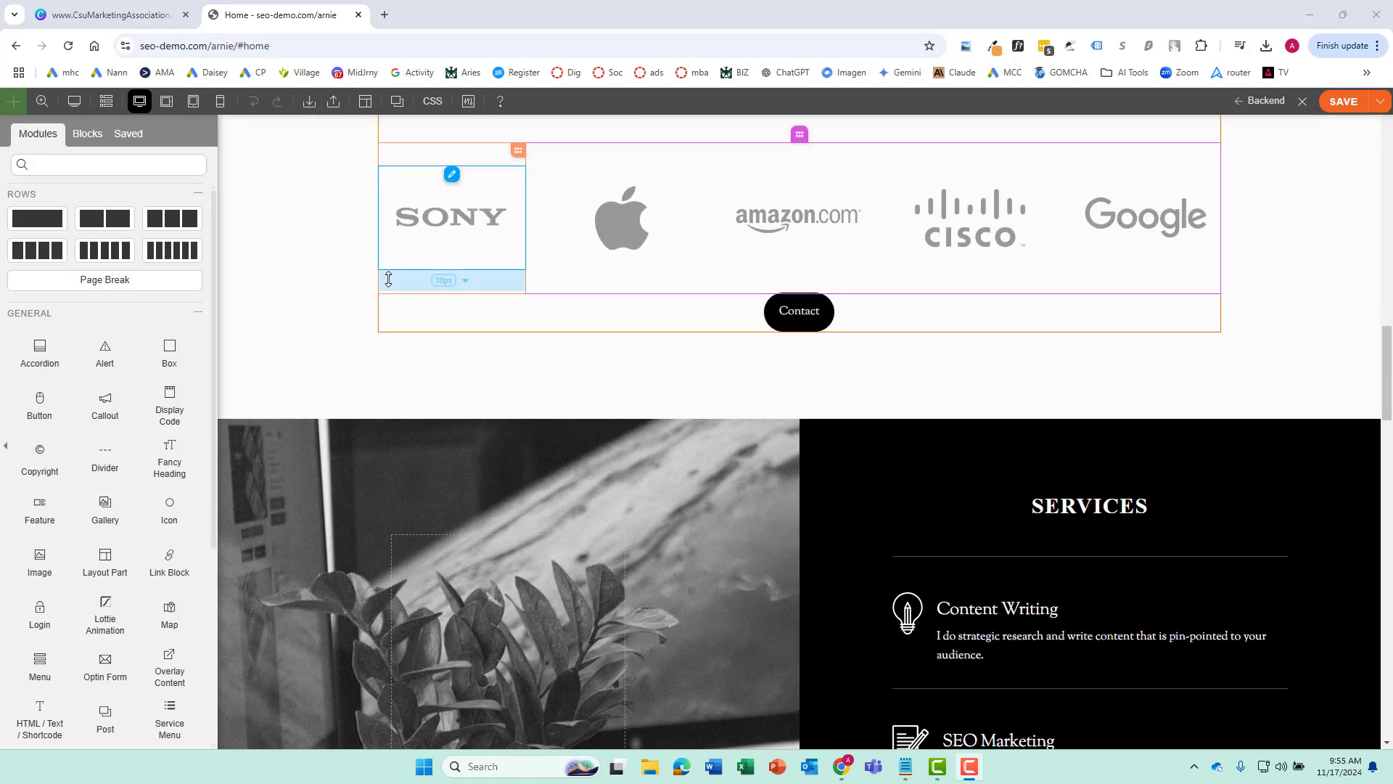
{"action": "scroll", "coordinate": [1114, 451], "scroll_direction": "up", "scroll_amount": 1}
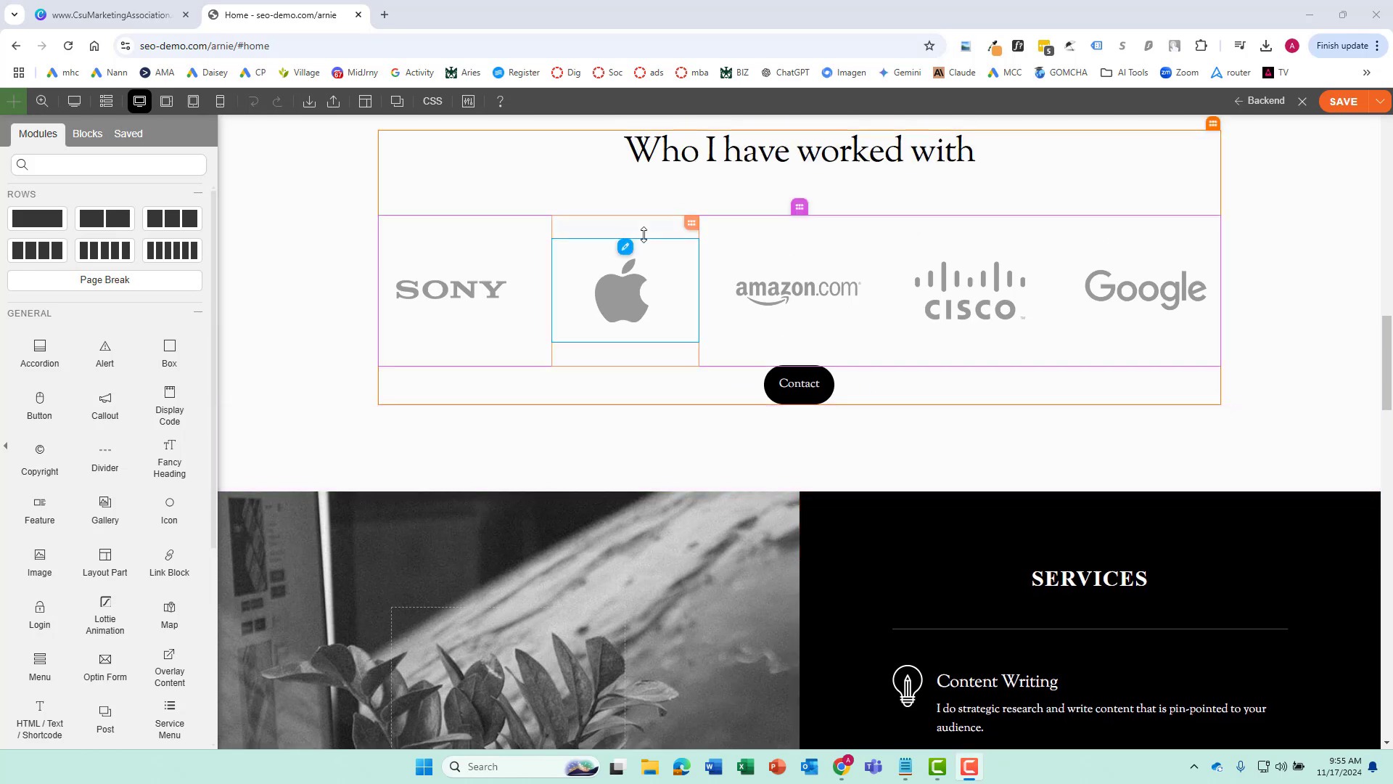
{"action": "left_click", "coordinate": [88, 135]}
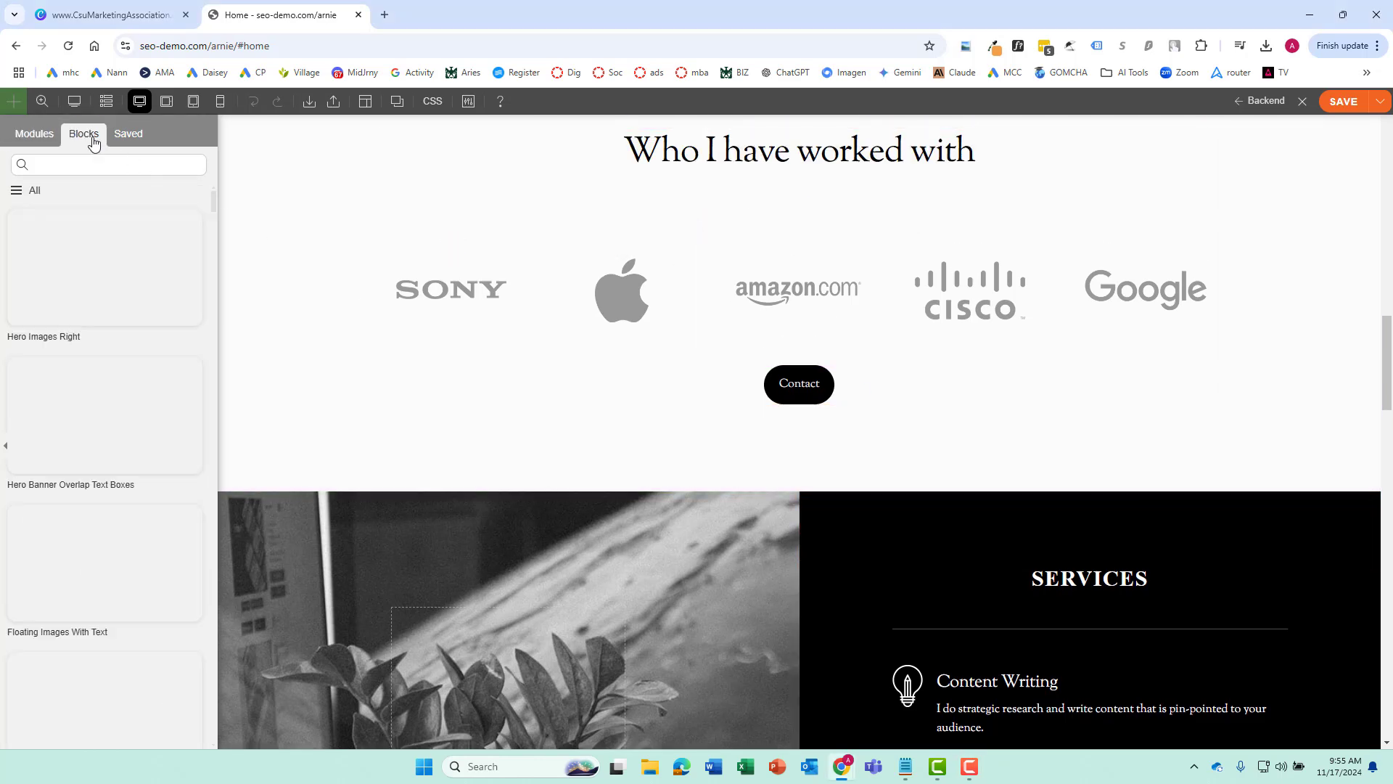
{"action": "scroll", "coordinate": [152, 407], "scroll_direction": "down", "scroll_amount": 15}
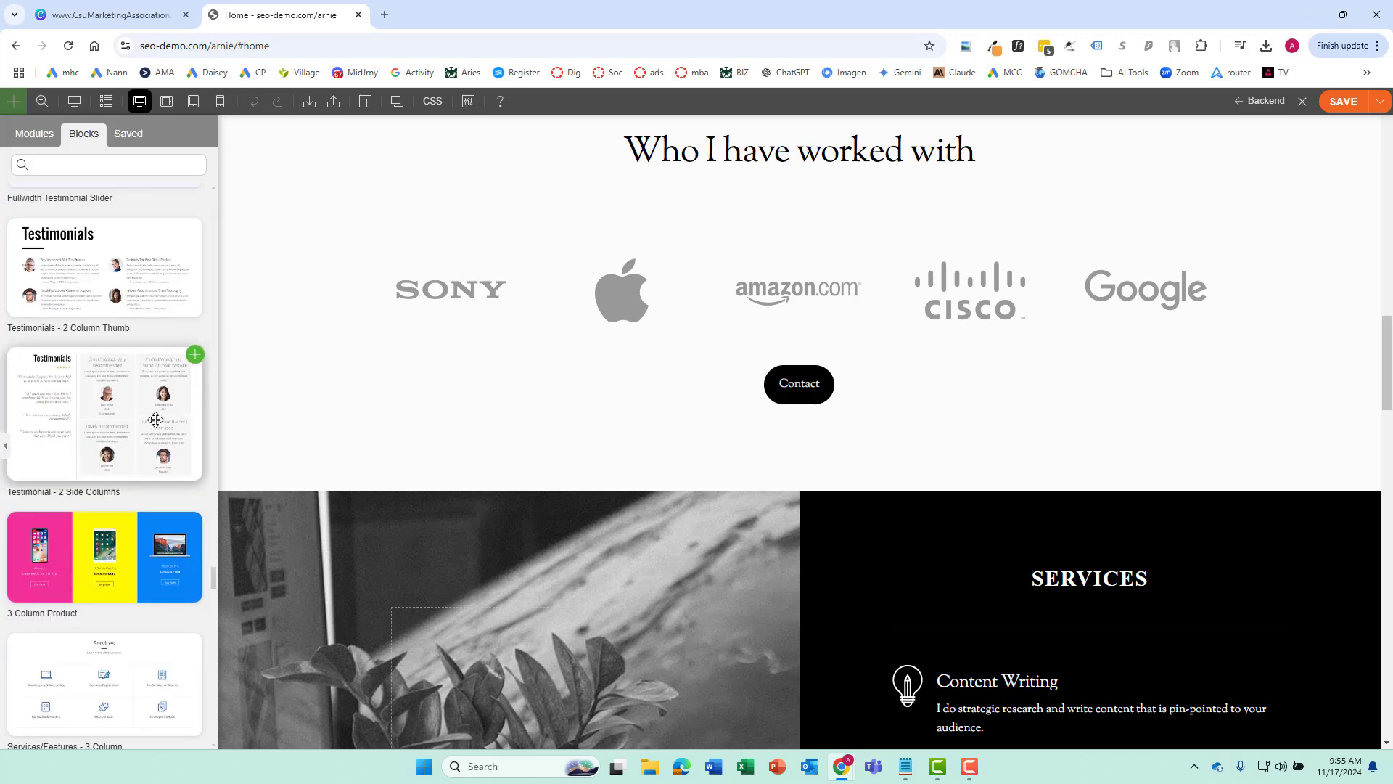
{"action": "scroll", "coordinate": [155, 419], "scroll_direction": "down", "scroll_amount": 15}
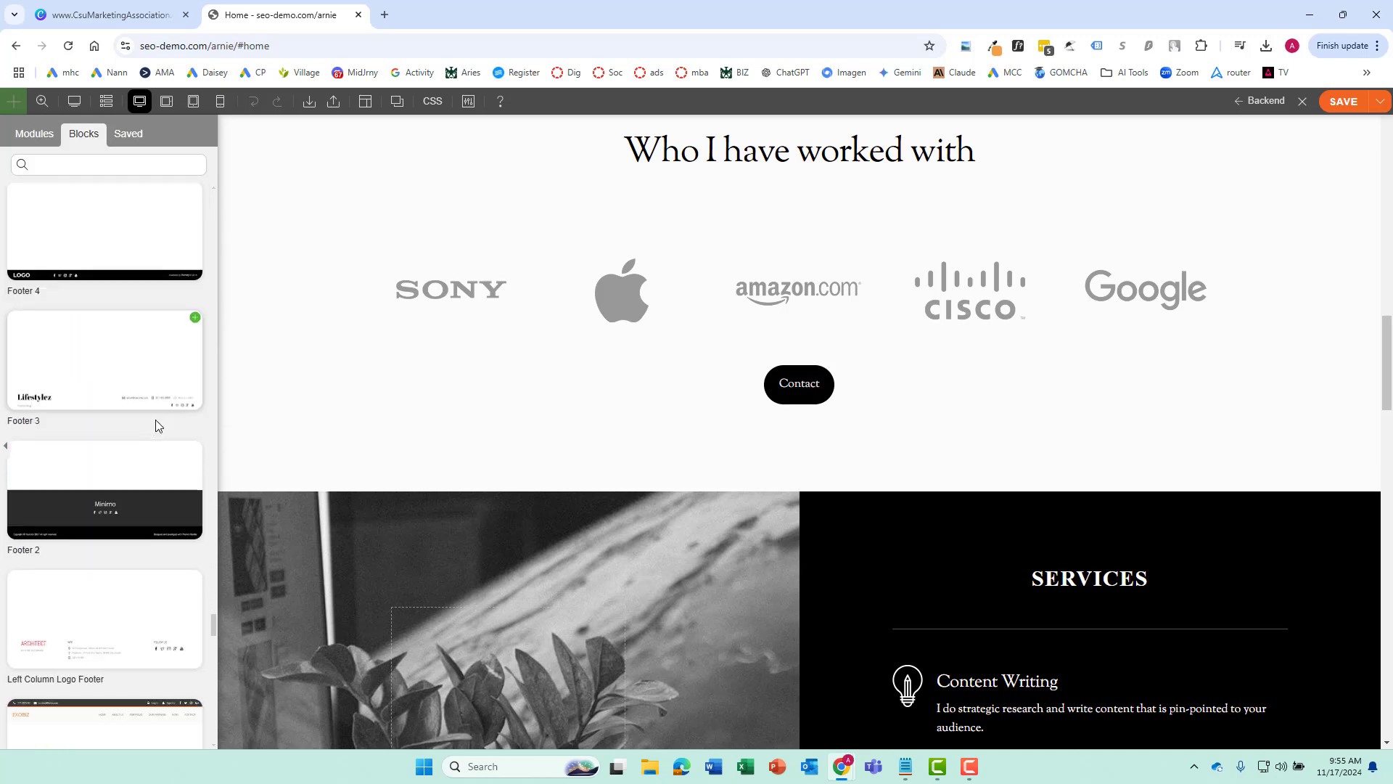
{"action": "scroll", "coordinate": [155, 419], "scroll_direction": "down", "scroll_amount": 15}
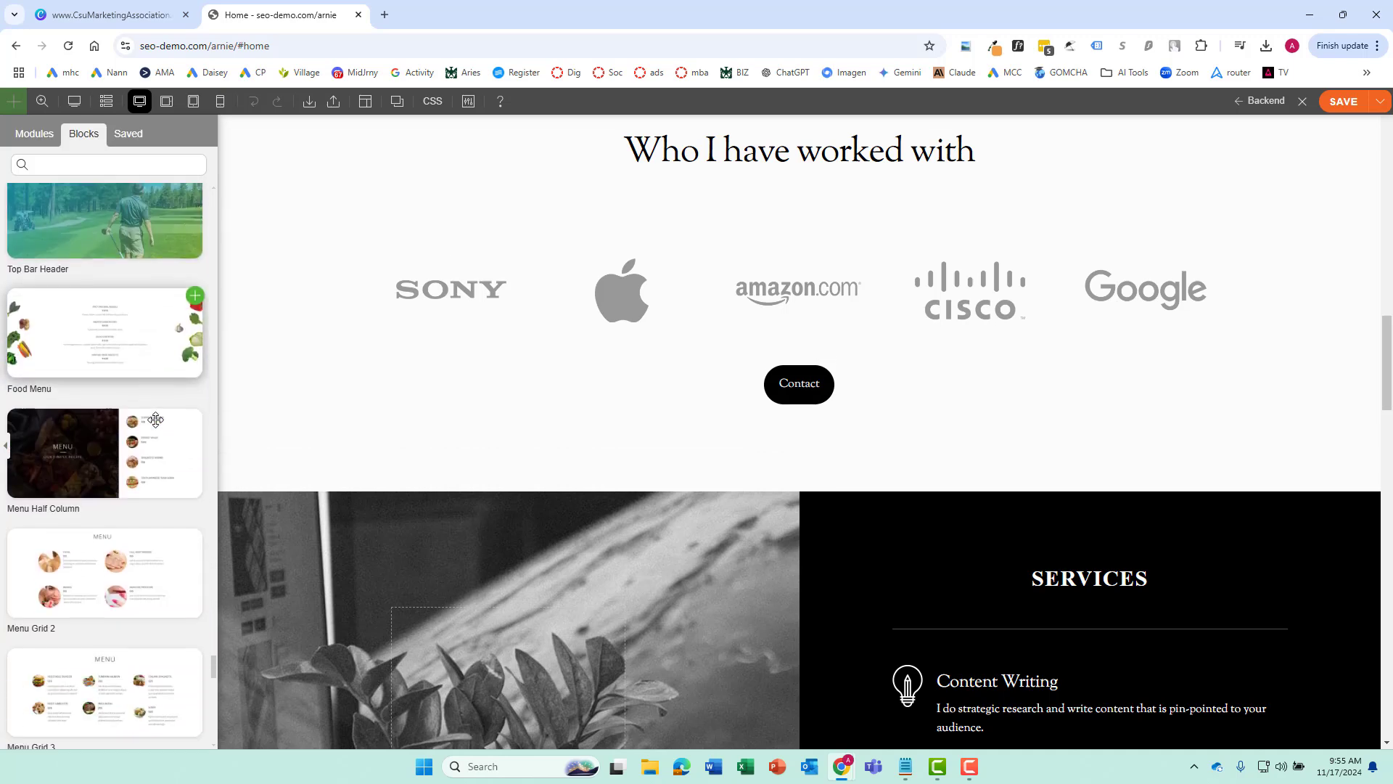
{"action": "scroll", "coordinate": [155, 417], "scroll_direction": "up", "scroll_amount": 2}
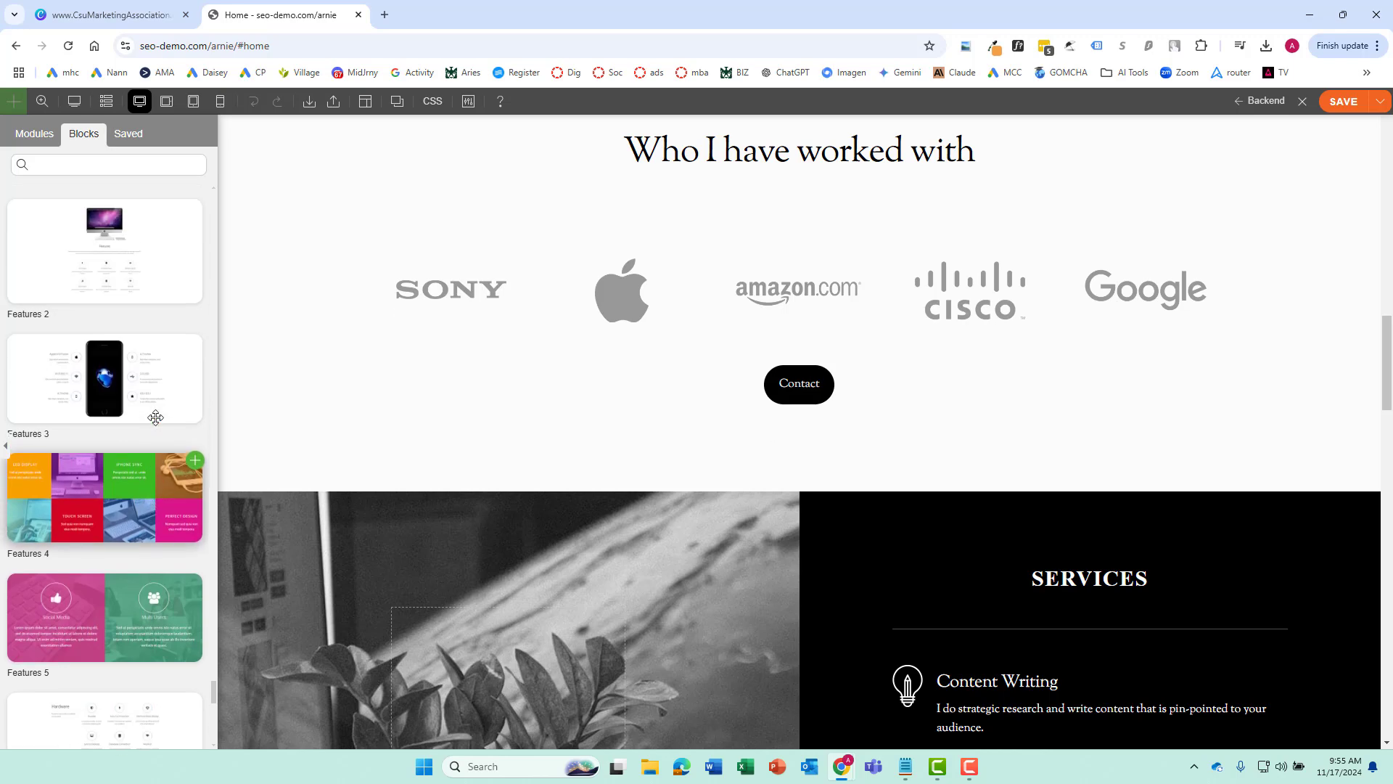
{"action": "left_click_drag", "start_coordinate": [155, 418], "coordinate": [793, 600]}
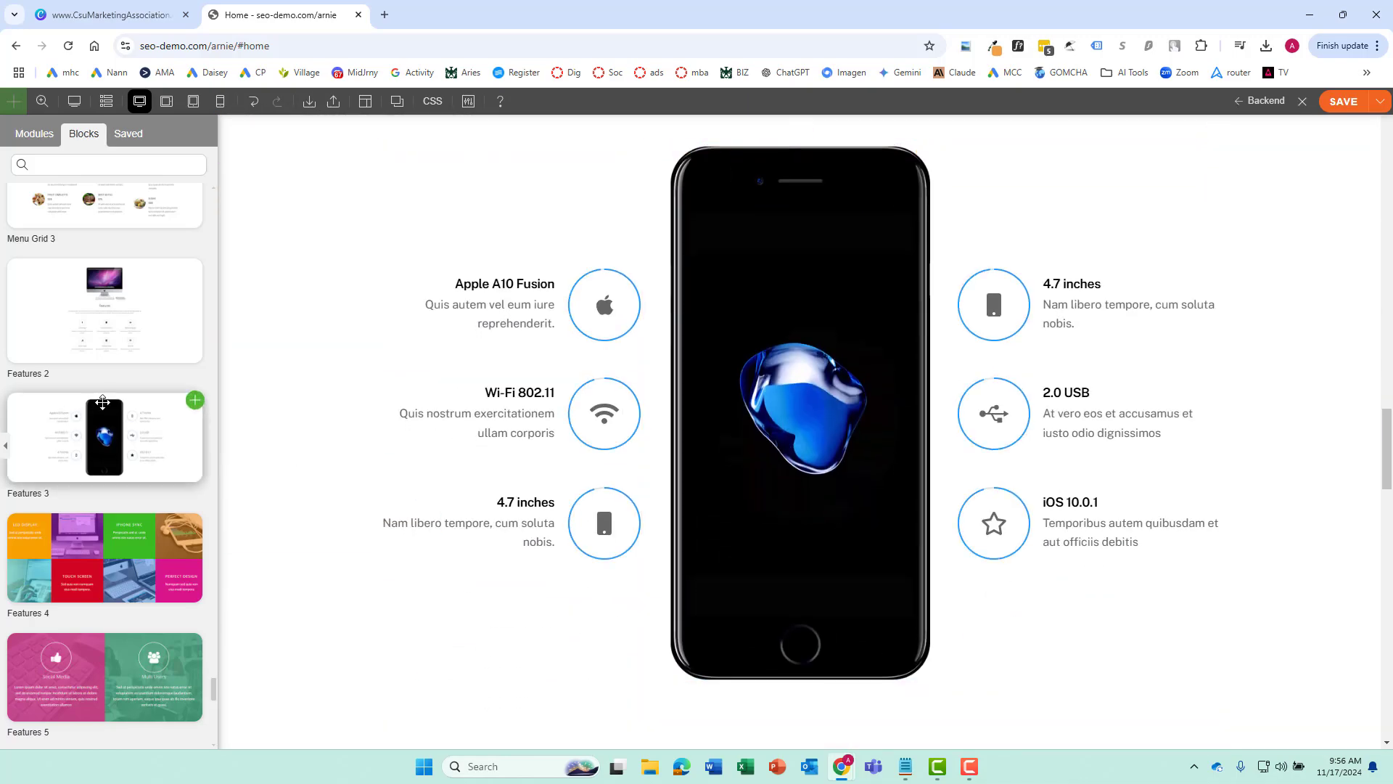
- Add the Features 7 block to the home page directly below the Features 3 section
{"action": "scroll", "coordinate": [102, 401], "scroll_direction": "down", "scroll_amount": 10}
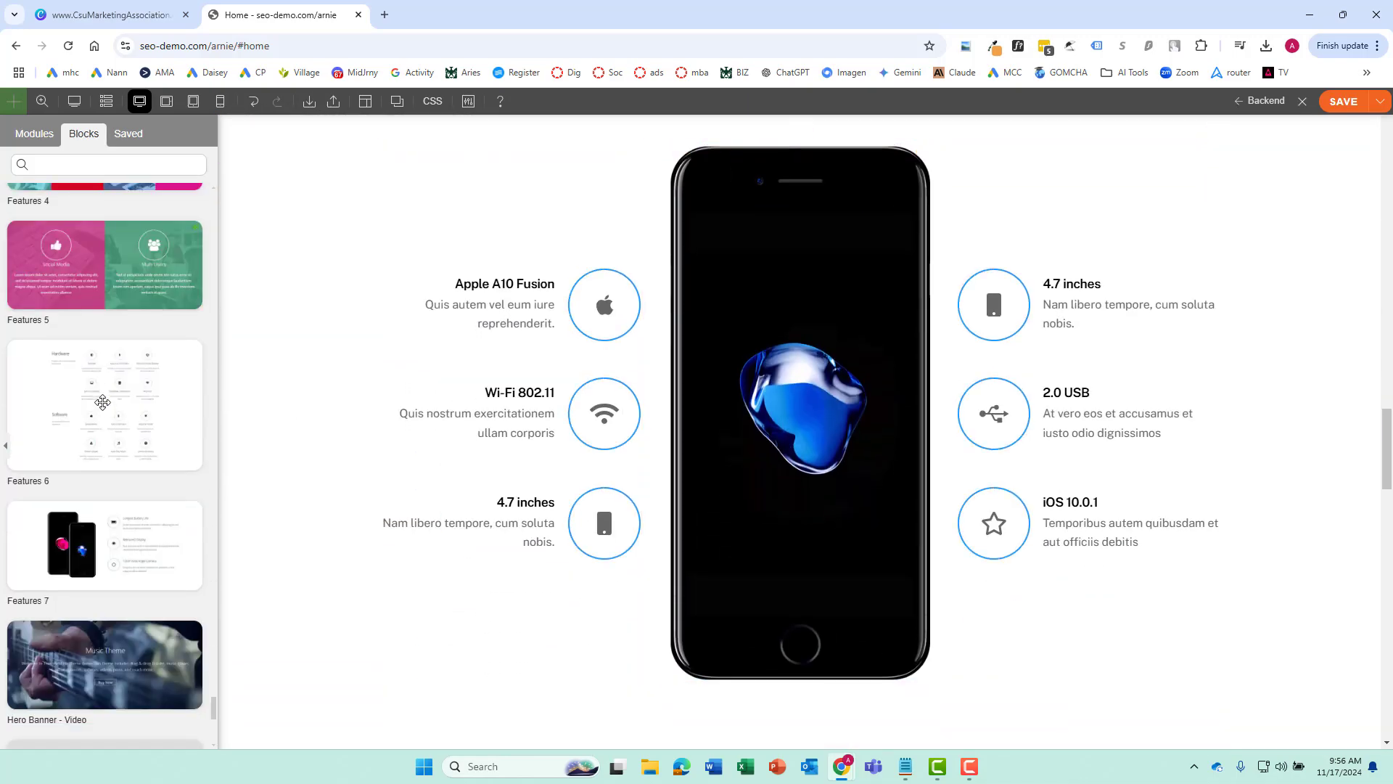
{"action": "scroll", "coordinate": [107, 408], "scroll_direction": "up", "scroll_amount": 3}
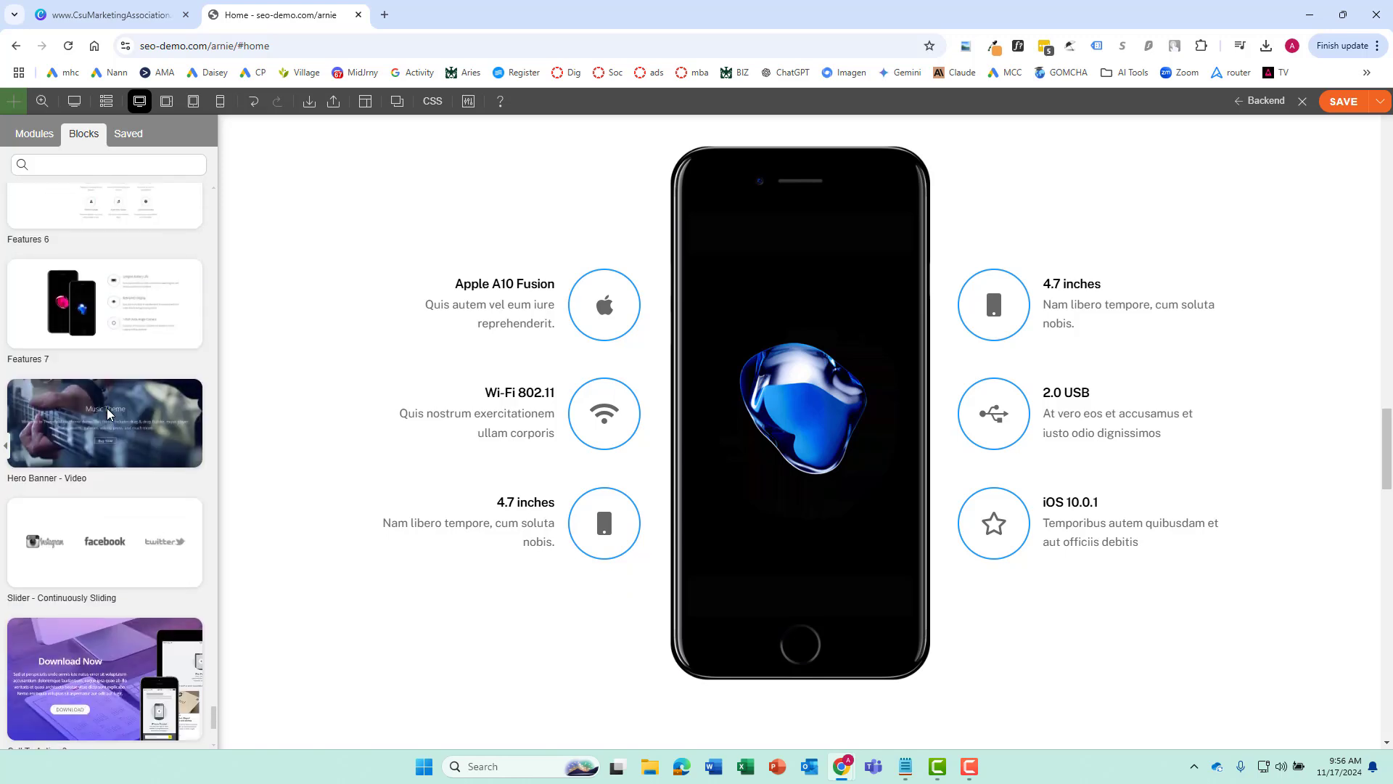
{"action": "scroll", "coordinate": [752, 466], "scroll_direction": "down", "scroll_amount": 4}
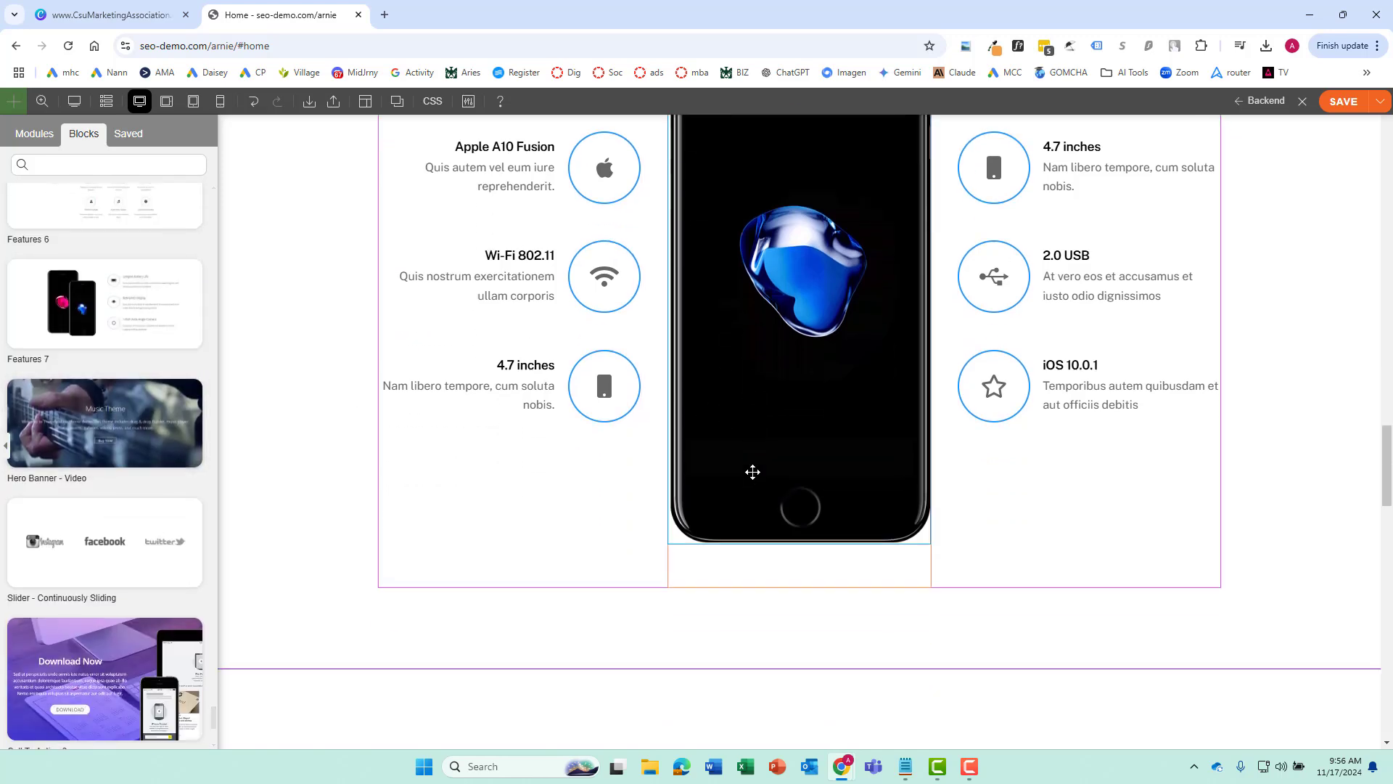
{"action": "left_click_drag", "start_coordinate": [193, 305], "coordinate": [835, 321]}
{"action": "scroll", "coordinate": [980, 413], "scroll_direction": "up", "scroll_amount": 4}
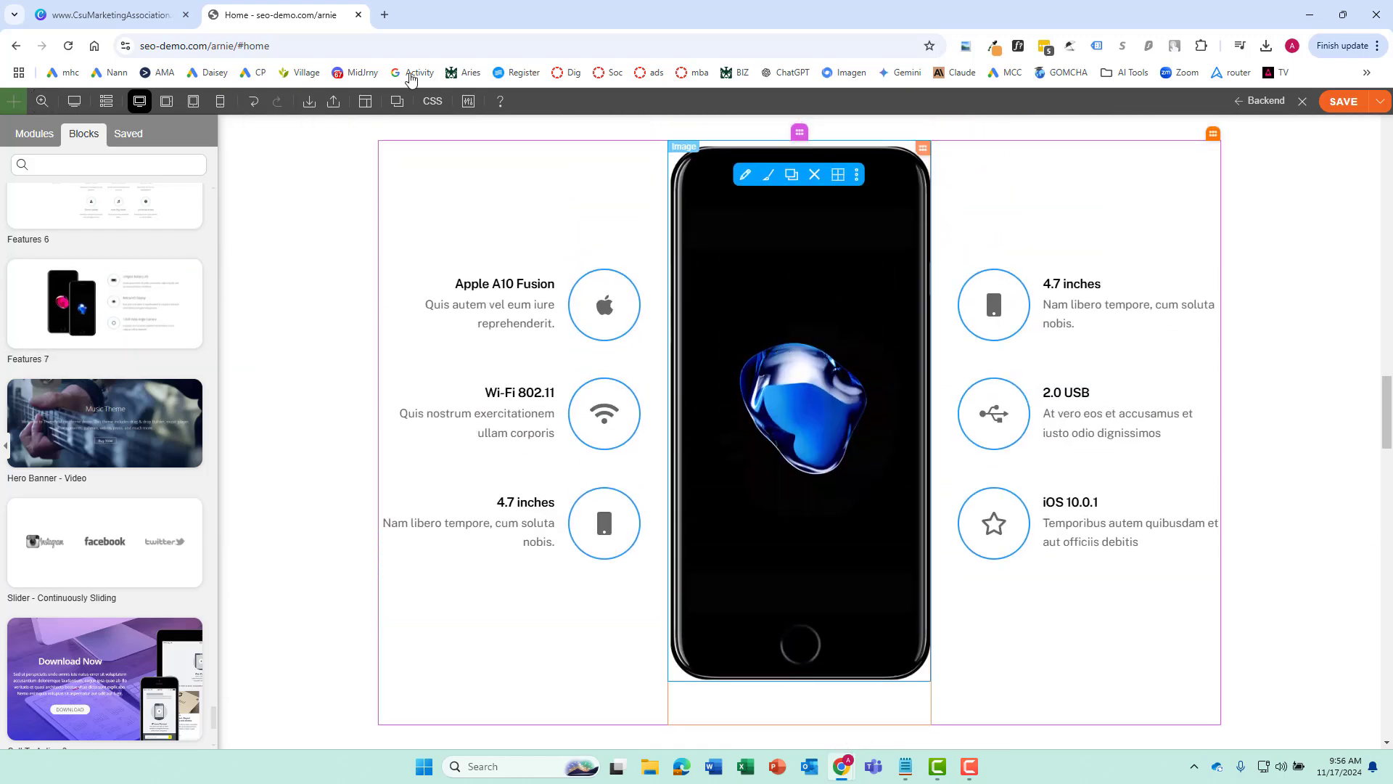
- Switch to the Canva mockup and set both the page background and the lower rectangle behind the laptop to white
{"action": "left_click", "coordinate": [109, 14]}
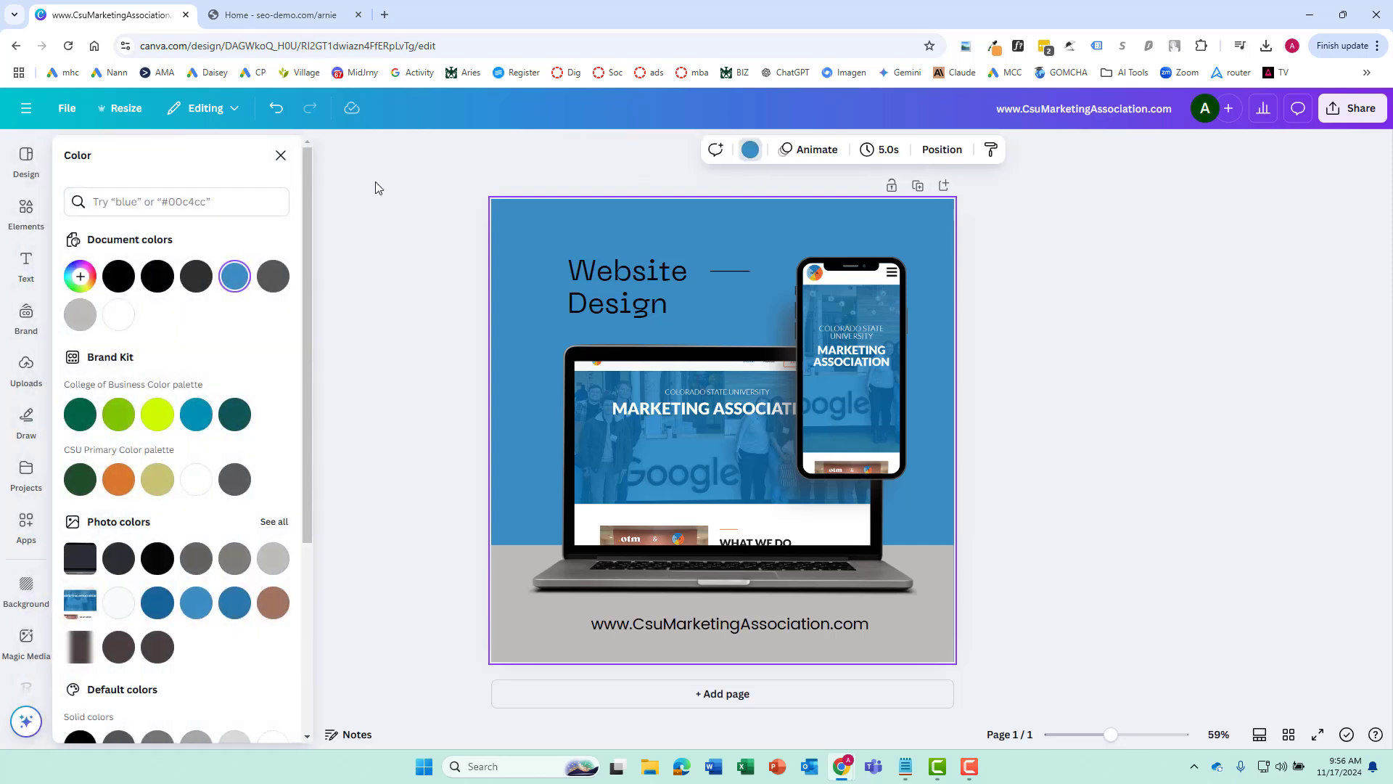
{"action": "left_click", "coordinate": [118, 315]}
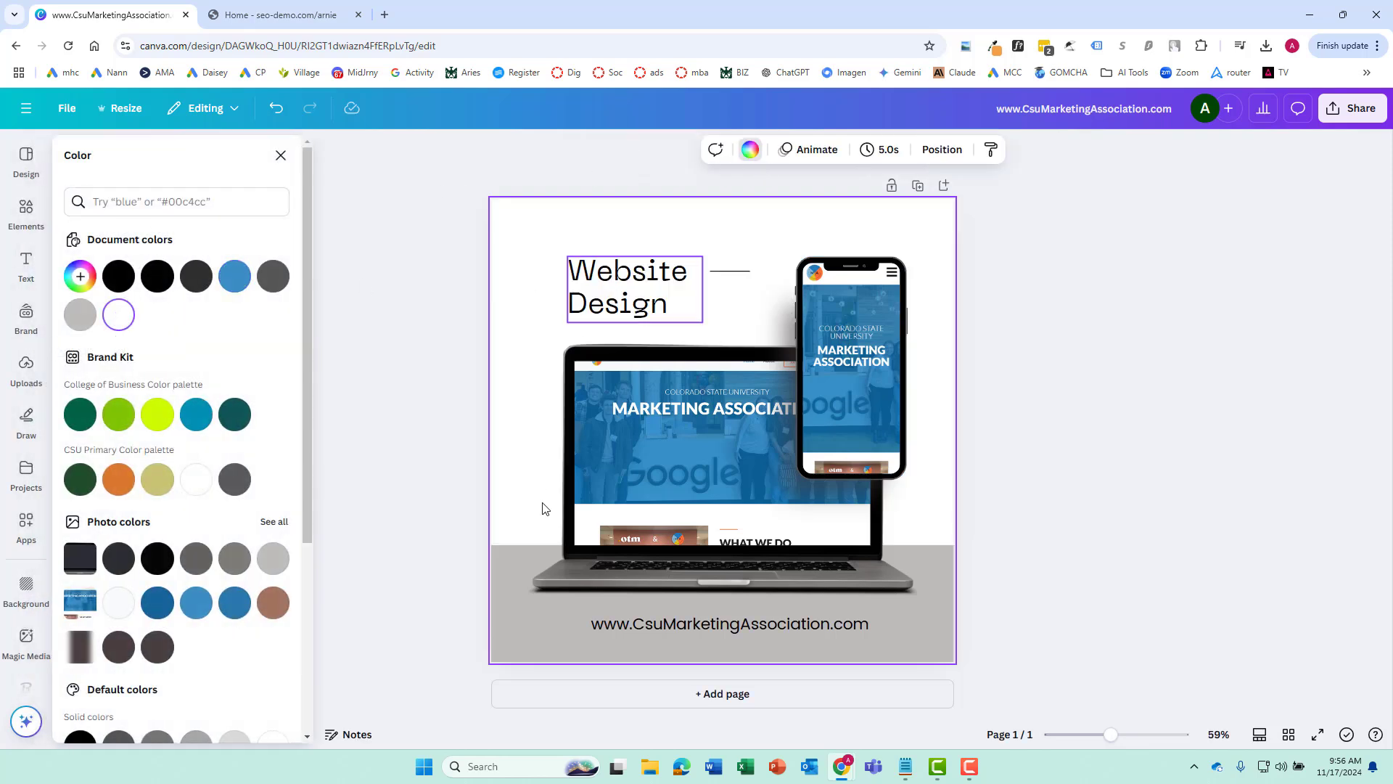
{"action": "left_click", "coordinate": [508, 612]}
{"action": "left_click", "coordinate": [158, 315]}
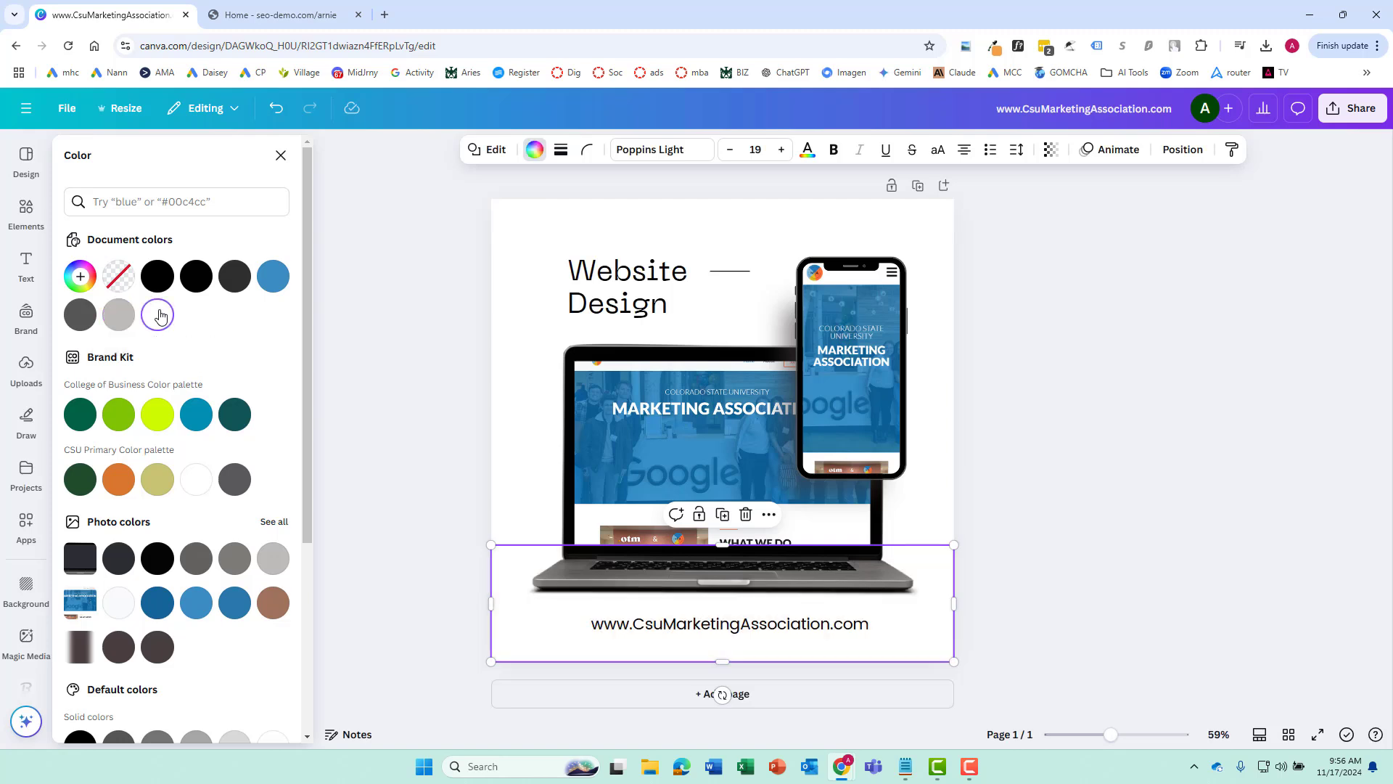
{"action": "left_click", "coordinate": [388, 458]}
{"action": "left_click", "coordinate": [1097, 439]}
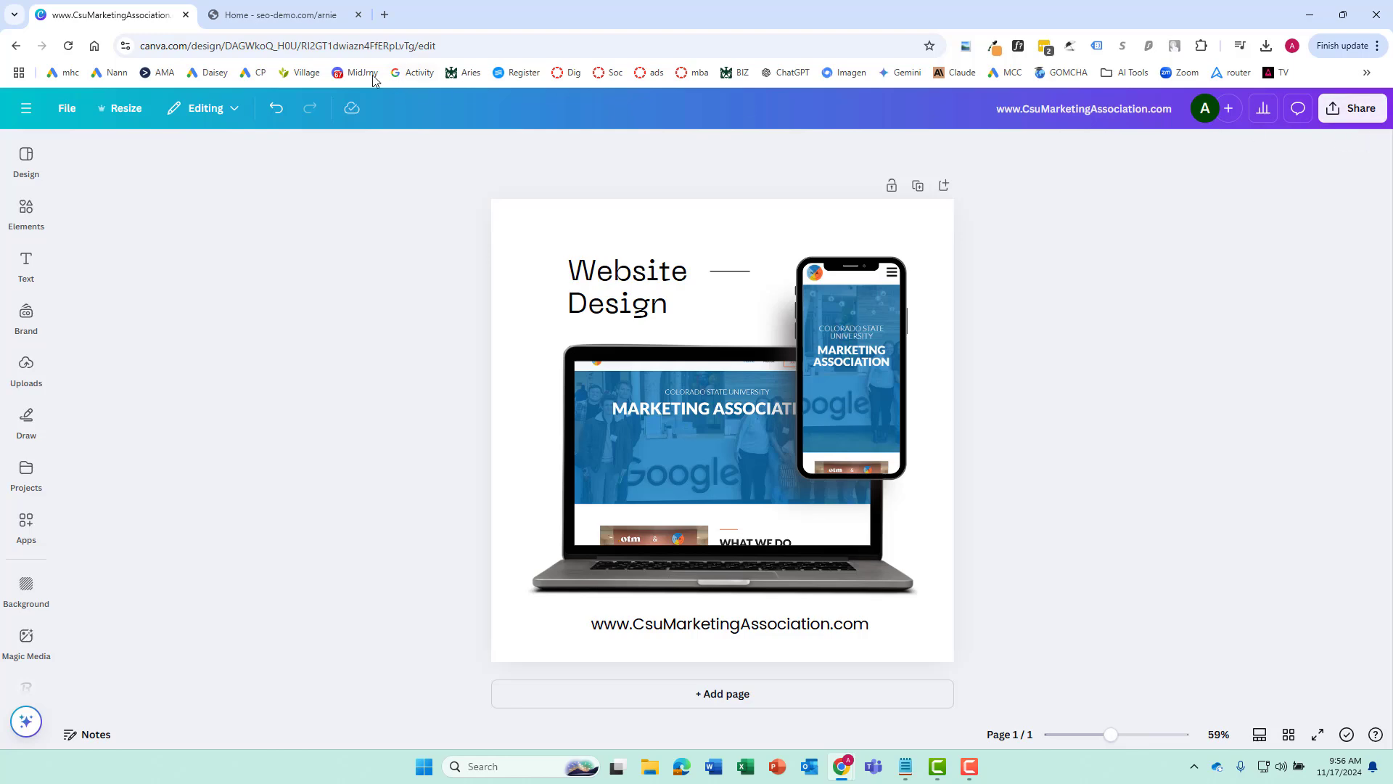
- Back on the seo-demo.com page, replace the Features 3 phone image with csu-marketing-association-mockup-white-background.jpg and adjust its height to fit the whole mockup
{"action": "left_click", "coordinate": [276, 15]}
{"action": "mouse_move", "coordinate": [726, 420]}
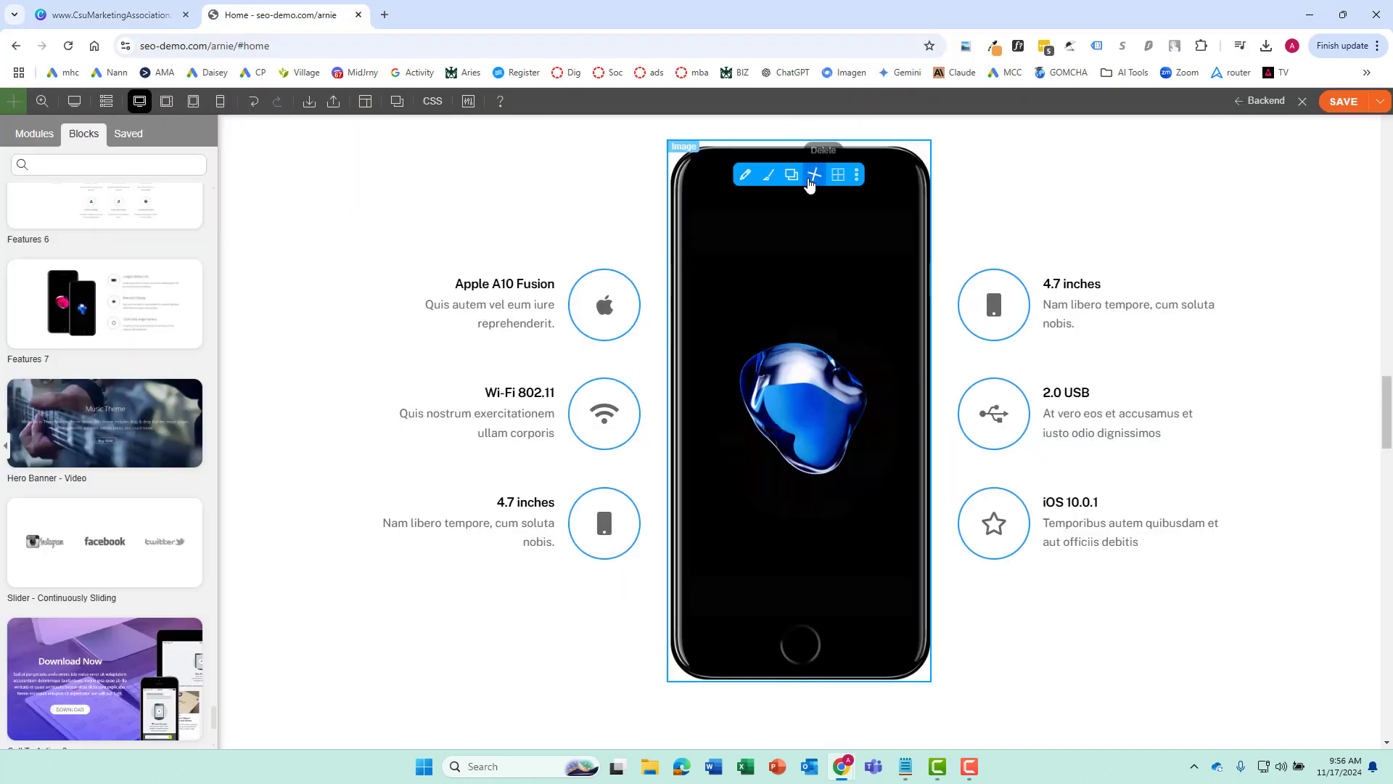
{"action": "left_click", "coordinate": [741, 176]}
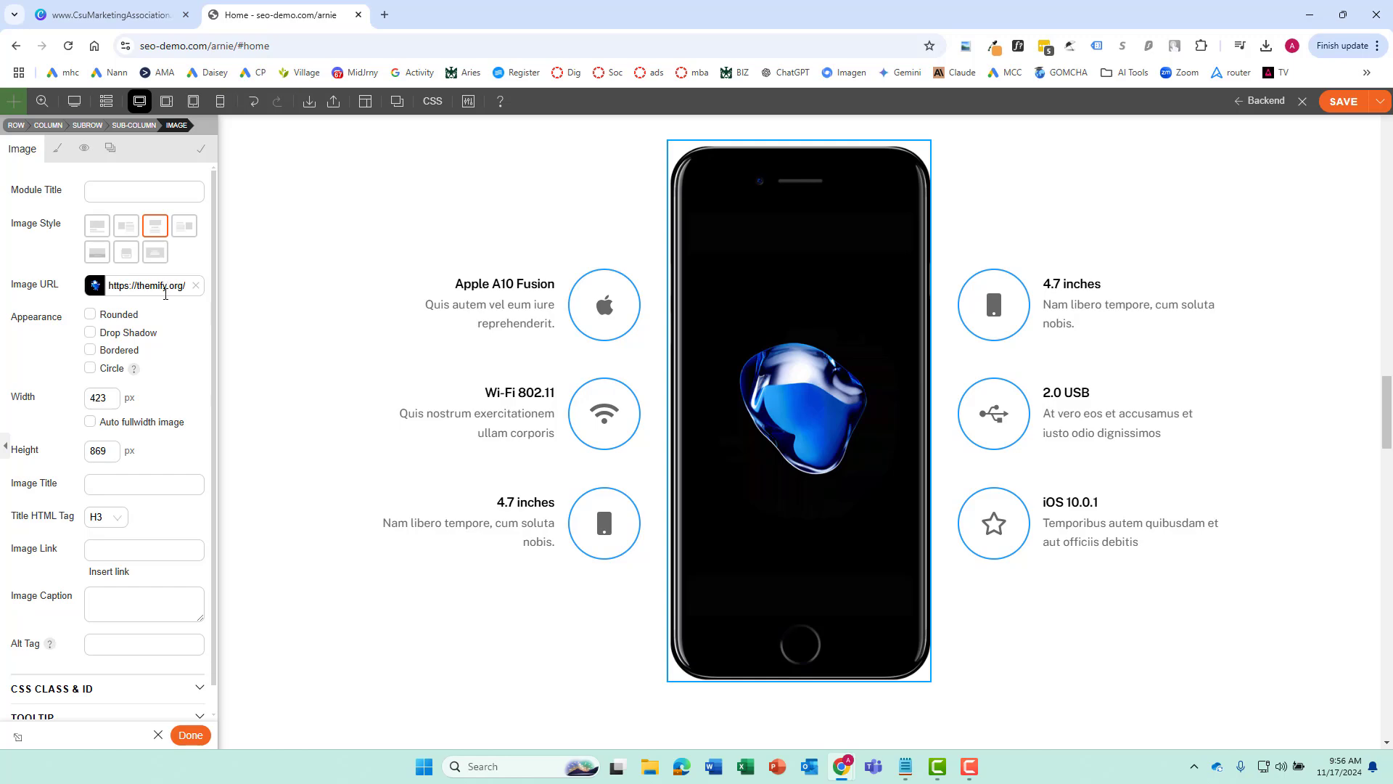
{"action": "left_click", "coordinate": [97, 285]}
{"action": "left_click", "coordinate": [153, 282]}
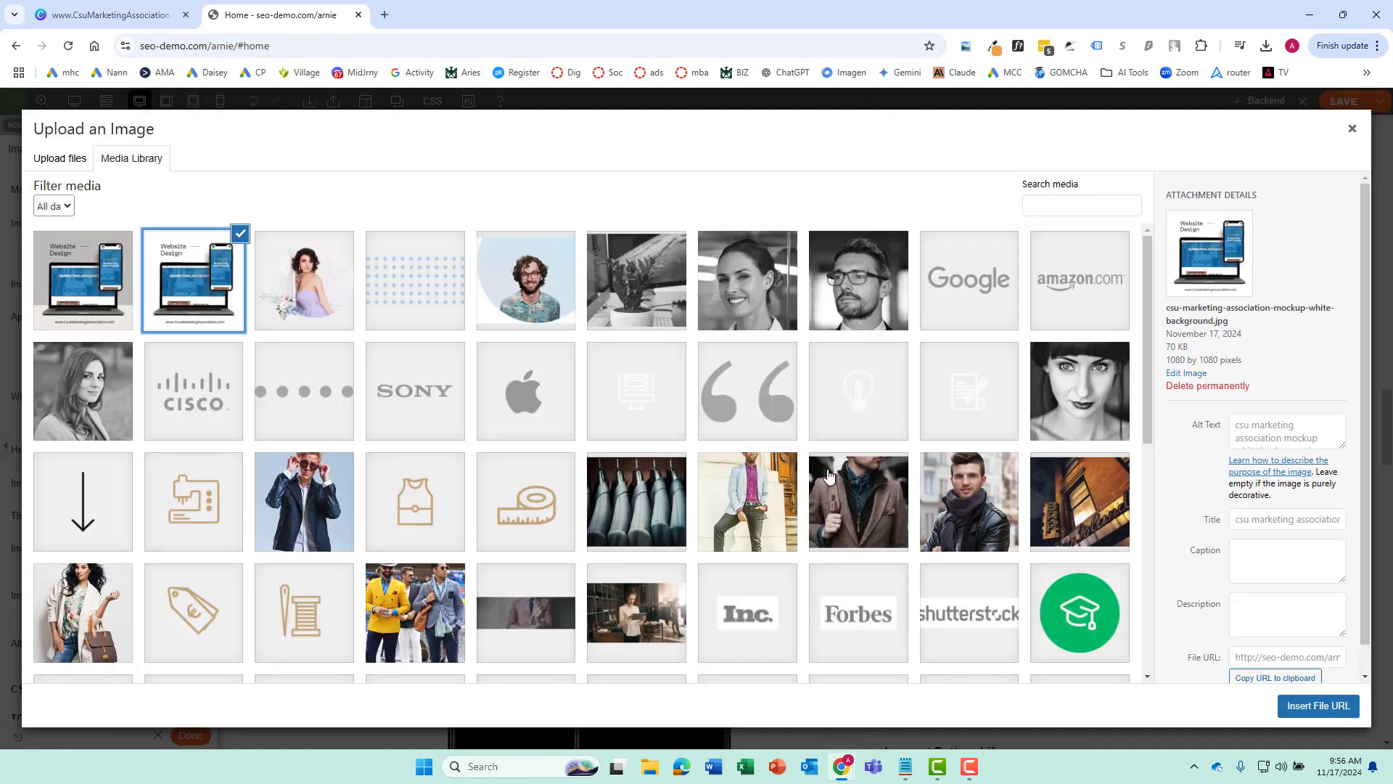
{"action": "left_click", "coordinate": [1320, 702]}
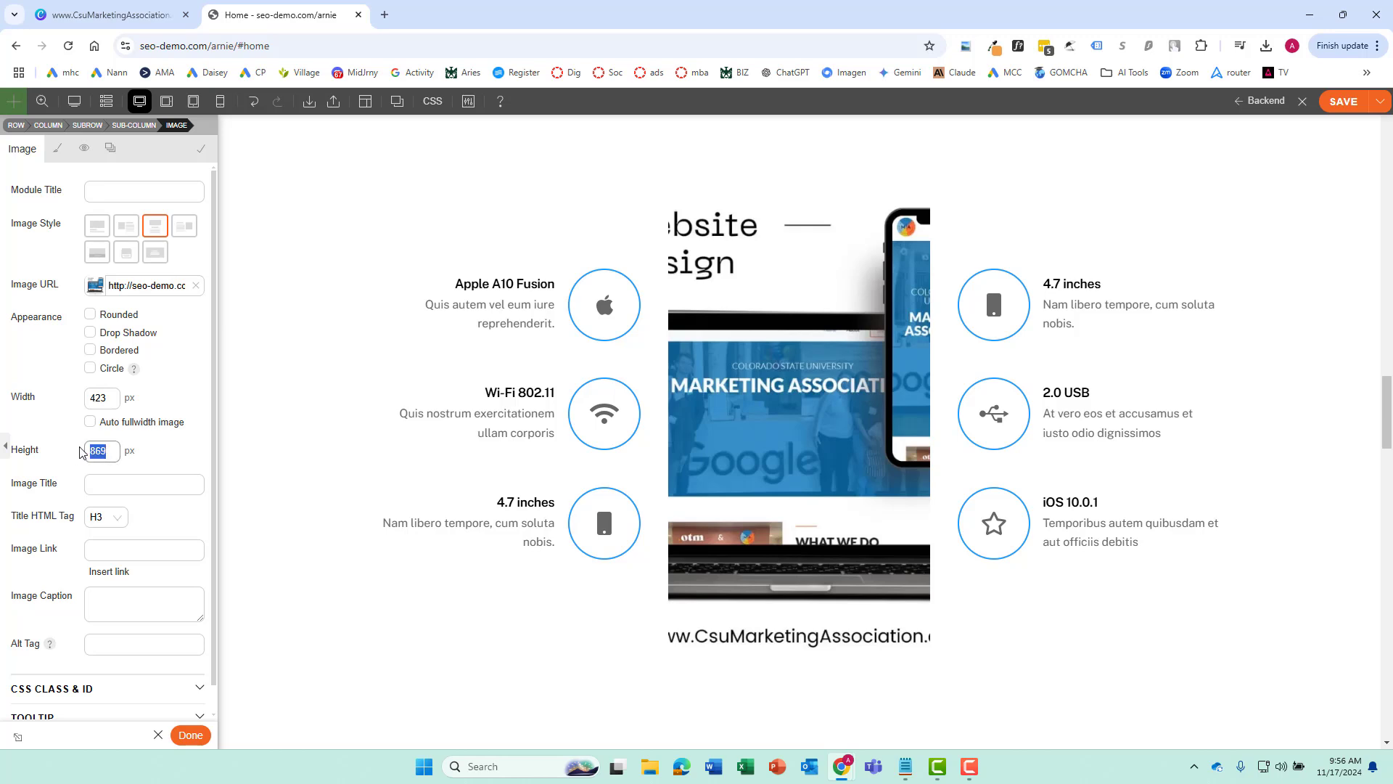
{"action": "left_click", "coordinate": [191, 737]}
- Change the title of the Apple A10 Fusion feature to 99 Site Speed
{"action": "scroll", "coordinate": [849, 479], "scroll_direction": "up", "scroll_amount": 3}
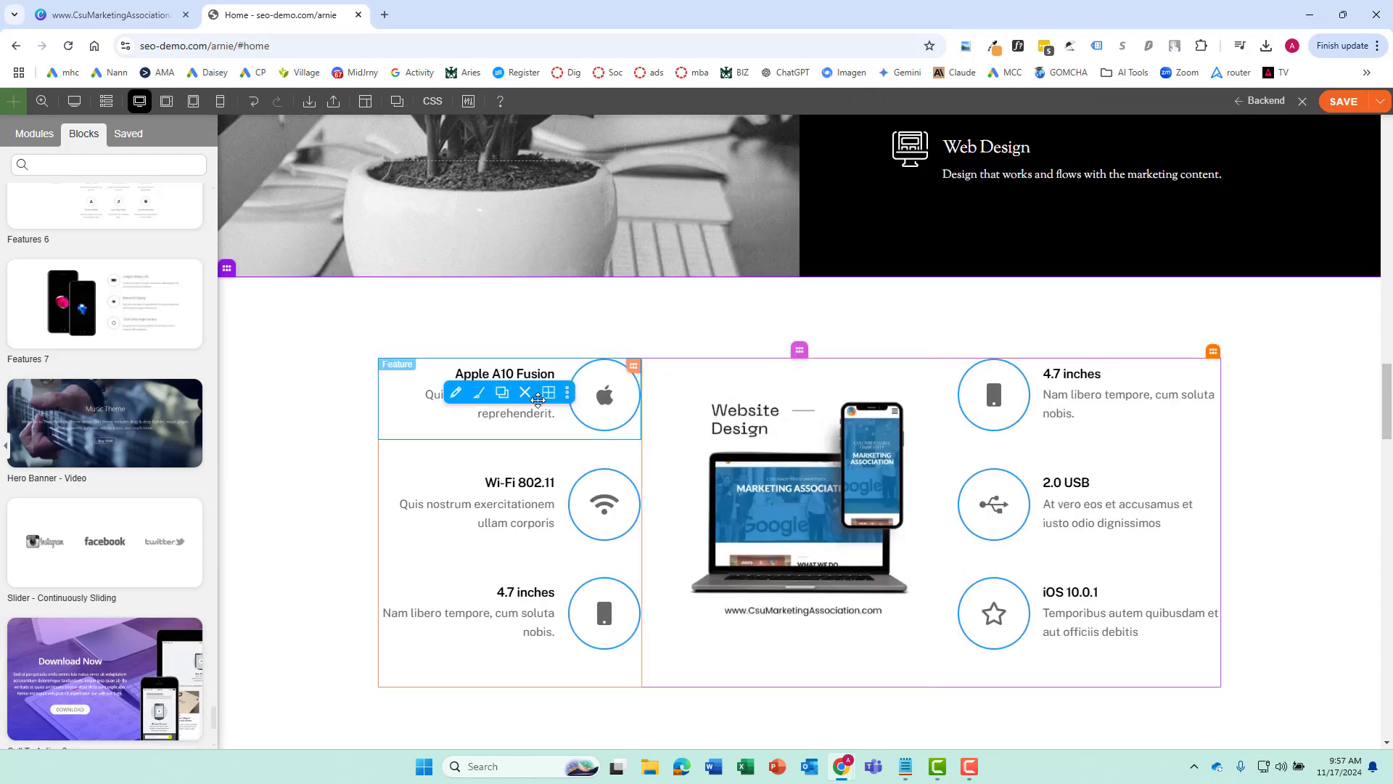
{"action": "left_click", "coordinate": [456, 392]}
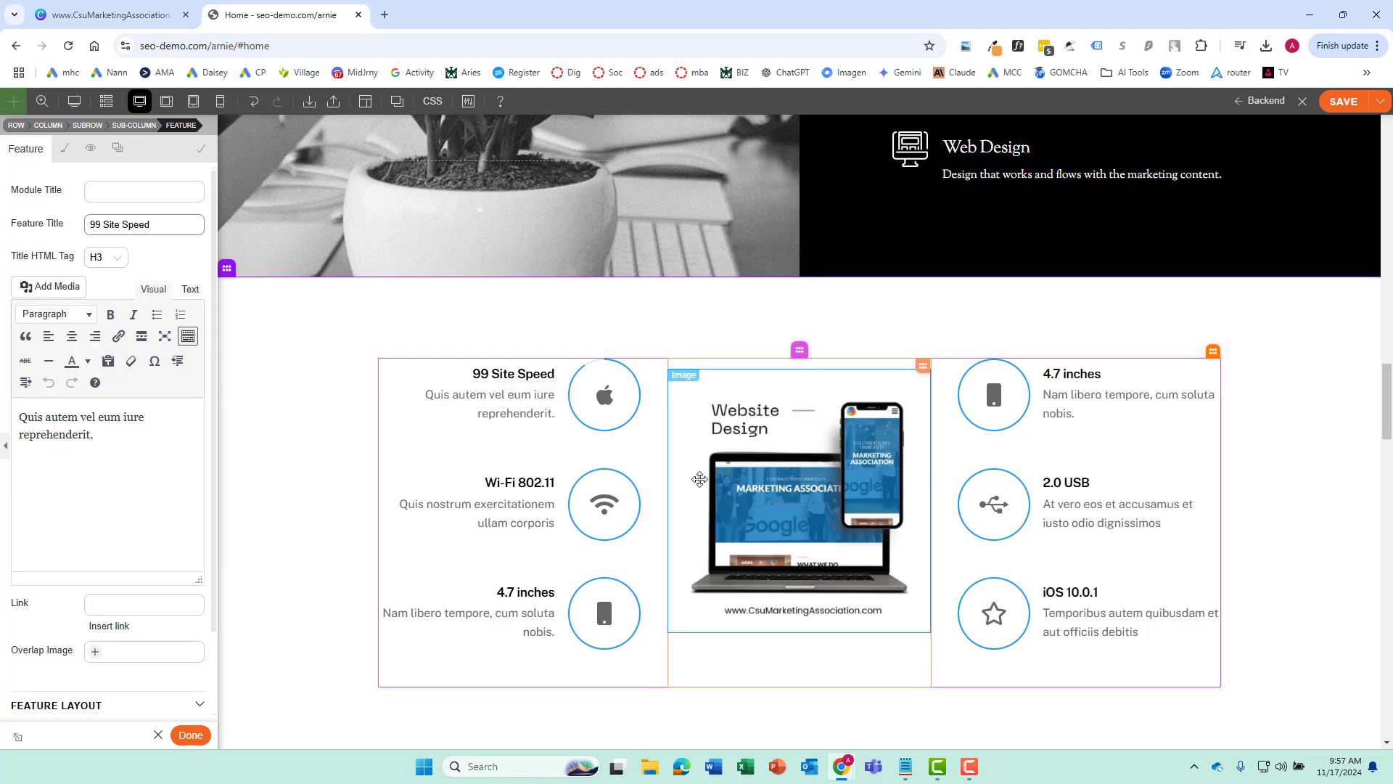
- Delete the two-phone image in the Features 7 section and use csu-marketing-association-mockup-white-background.jpg as that column's background image
{"action": "scroll", "coordinate": [1015, 545], "scroll_direction": "down", "scroll_amount": 3}
{"action": "scroll", "coordinate": [951, 535], "scroll_direction": "down", "scroll_amount": 7}
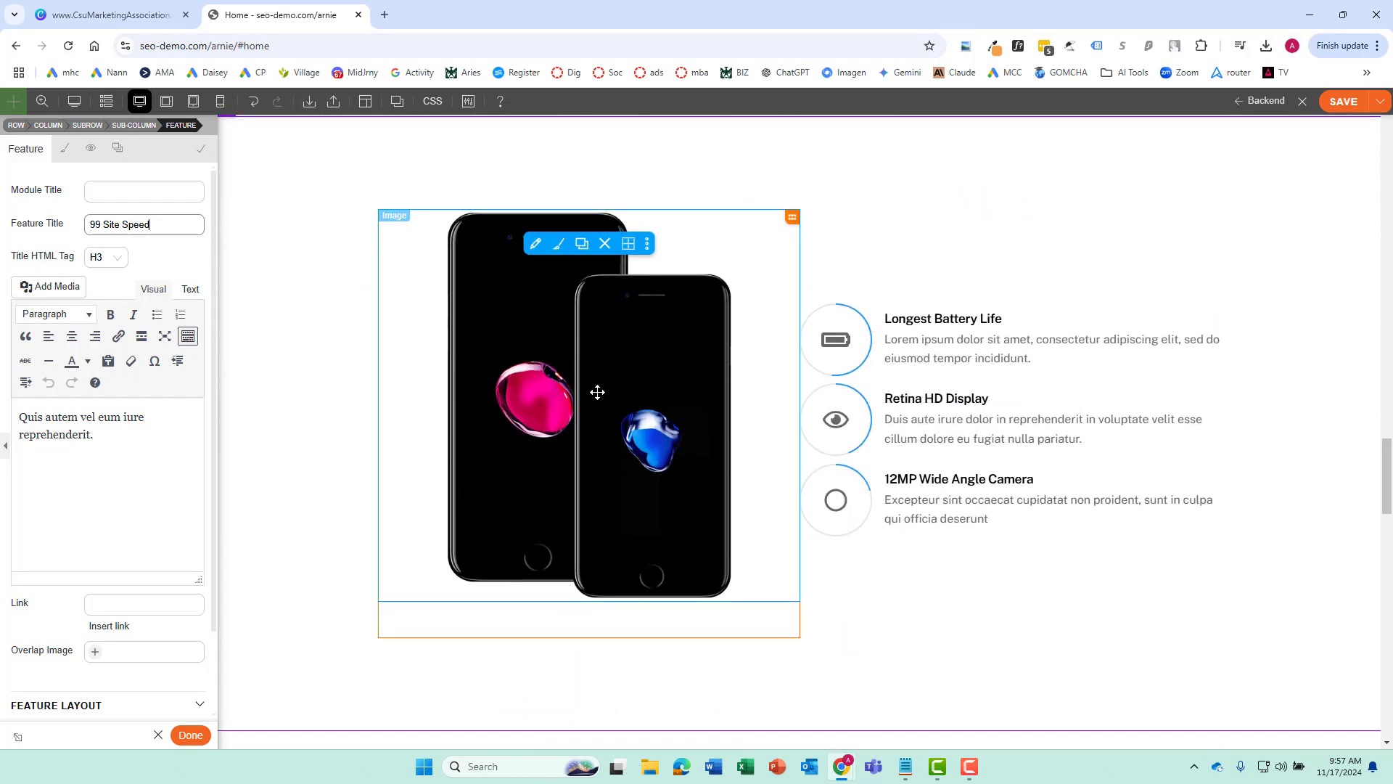
{"action": "left_click", "coordinate": [607, 243]}
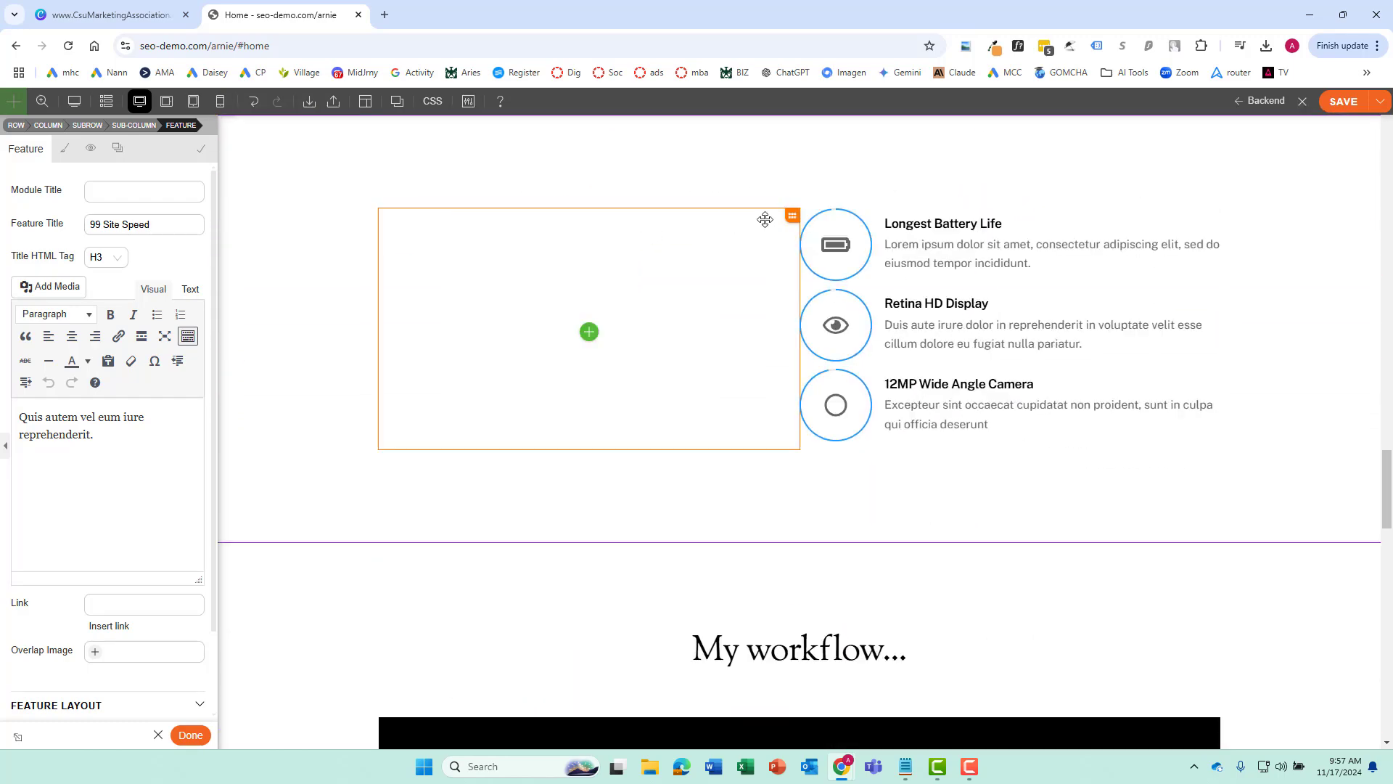
{"action": "left_click", "coordinate": [722, 226]}
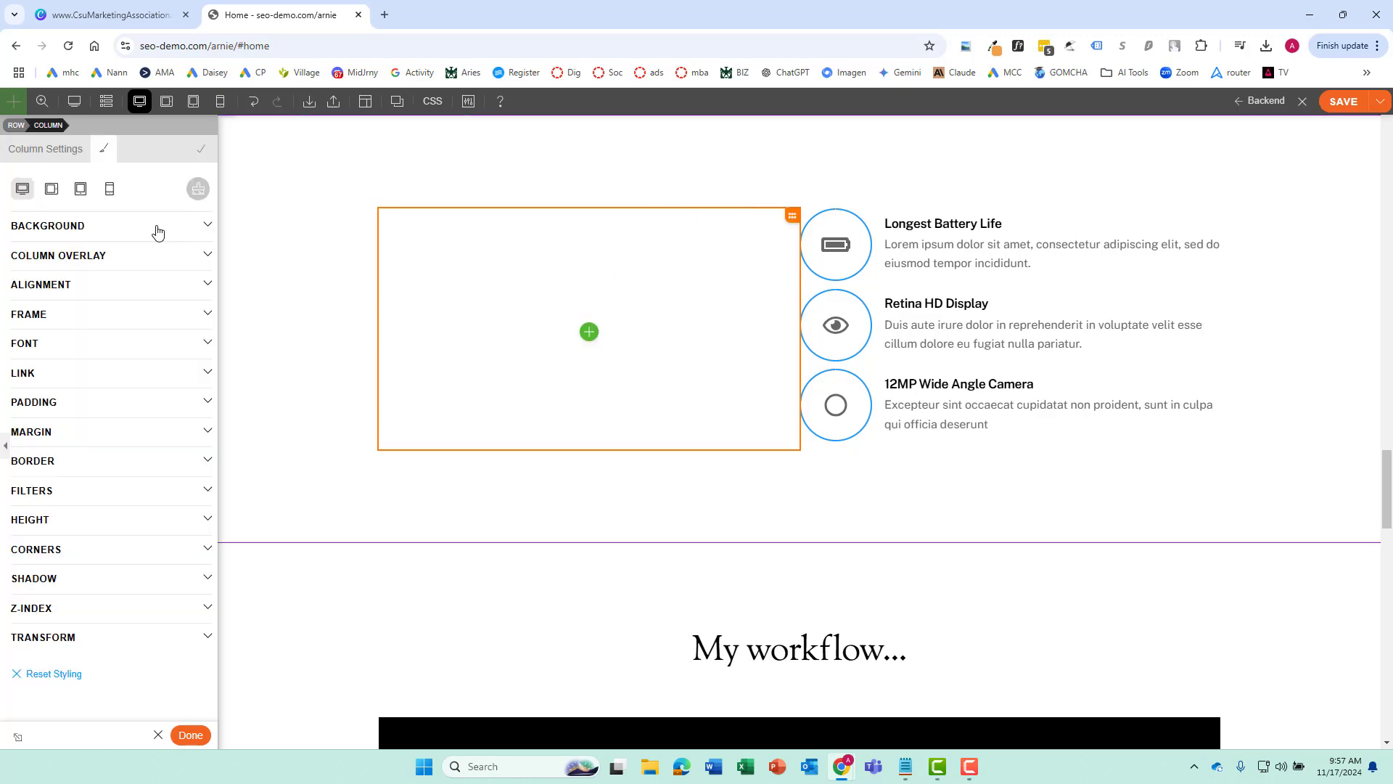
{"action": "left_click", "coordinate": [74, 227]}
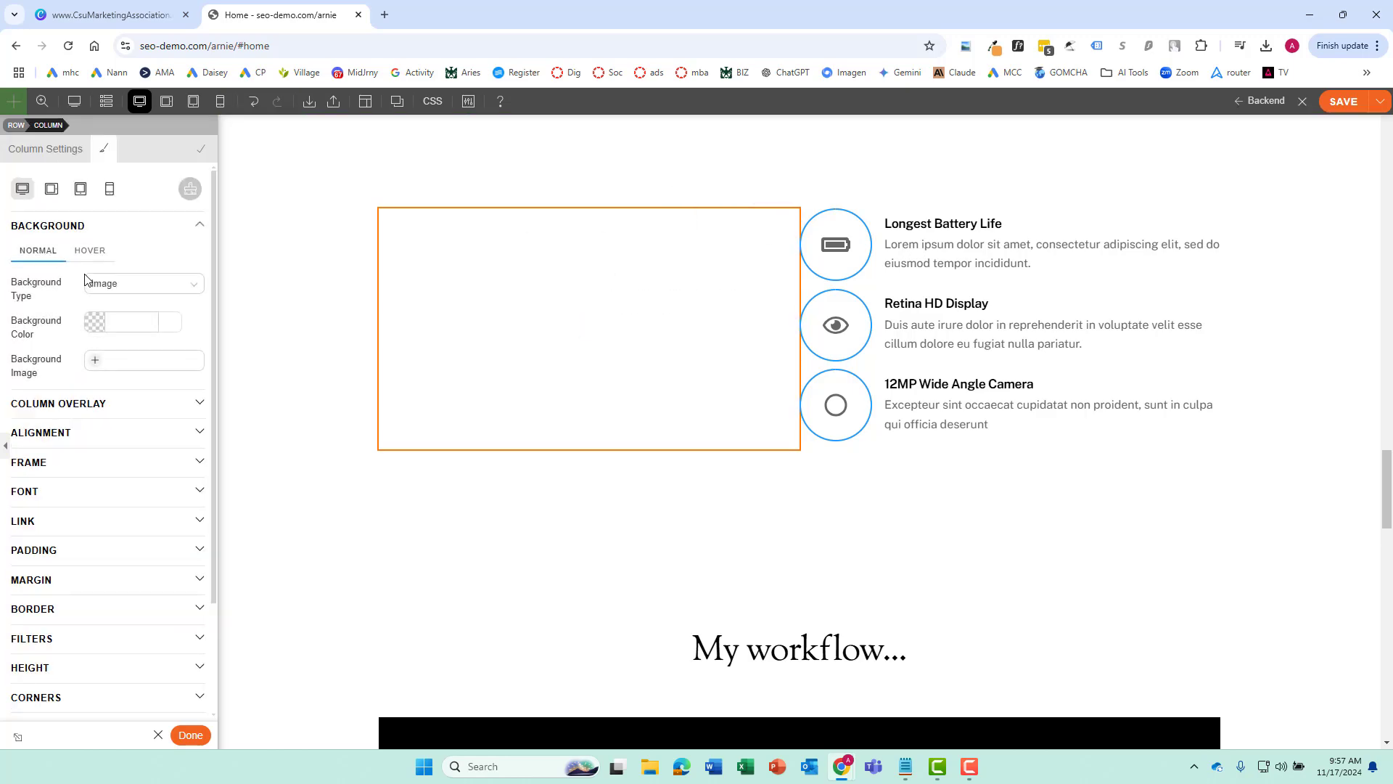
{"action": "left_click", "coordinate": [95, 360]}
{"action": "left_click", "coordinate": [176, 270]}
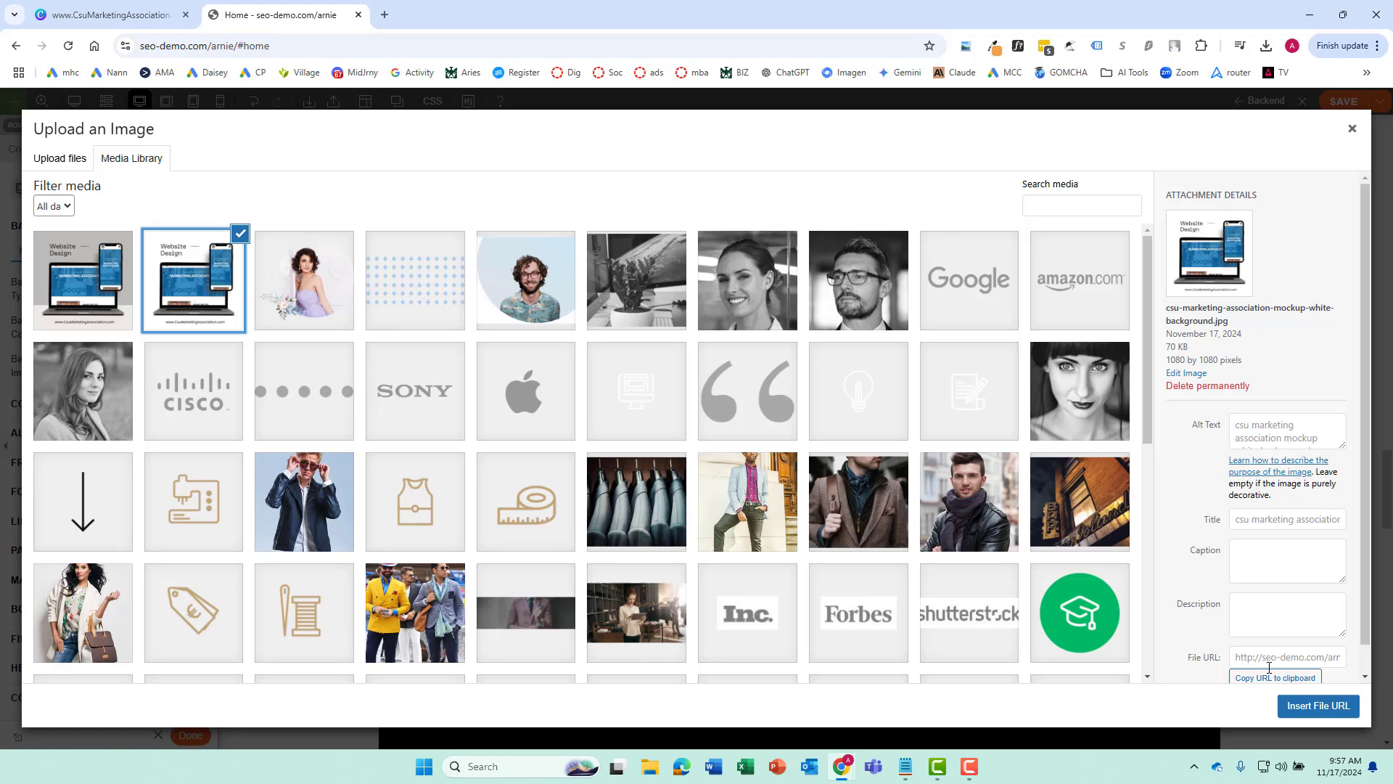
{"action": "left_click", "coordinate": [1315, 706]}
- Try the Fullcover background mode for the mockup column, choose Best Fit instead, and finish the column styling
{"action": "left_click", "coordinate": [149, 398]}
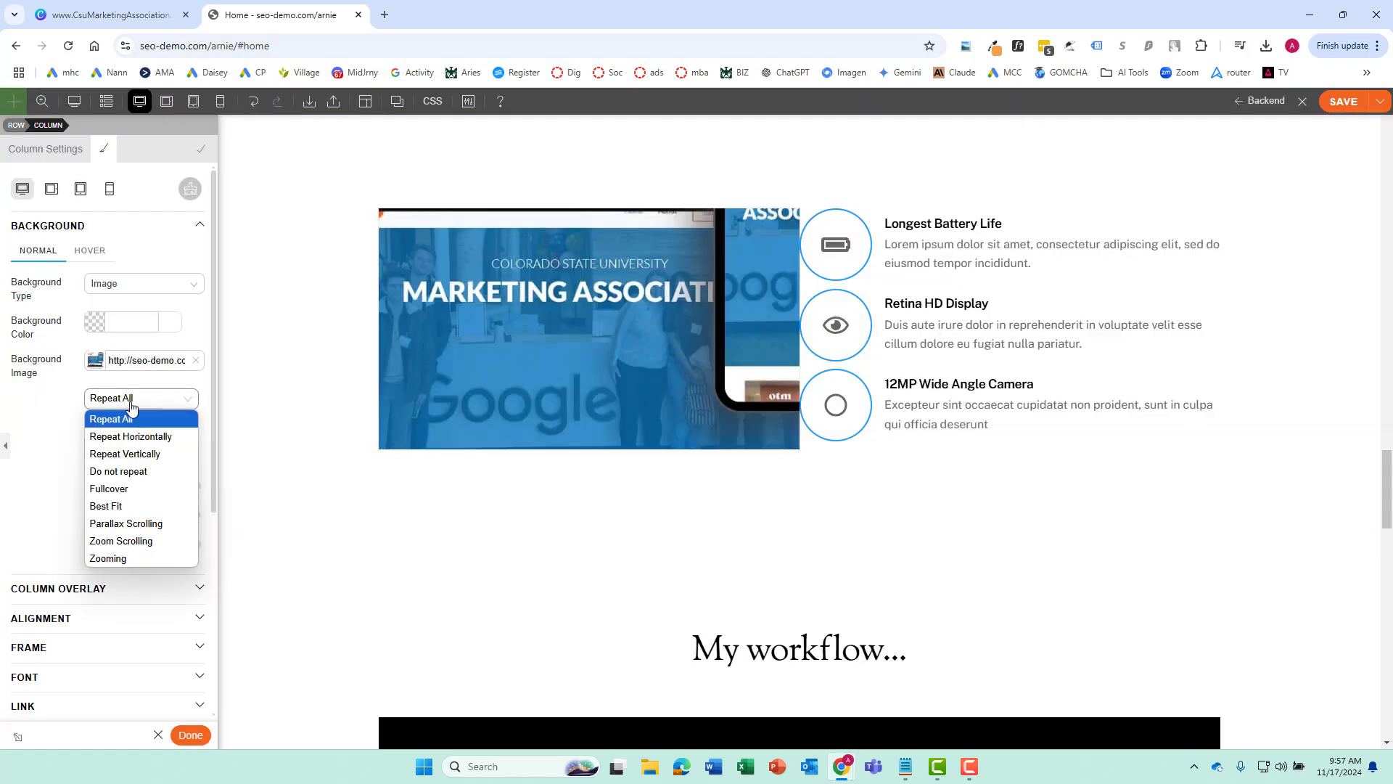
{"action": "left_click", "coordinate": [108, 489]}
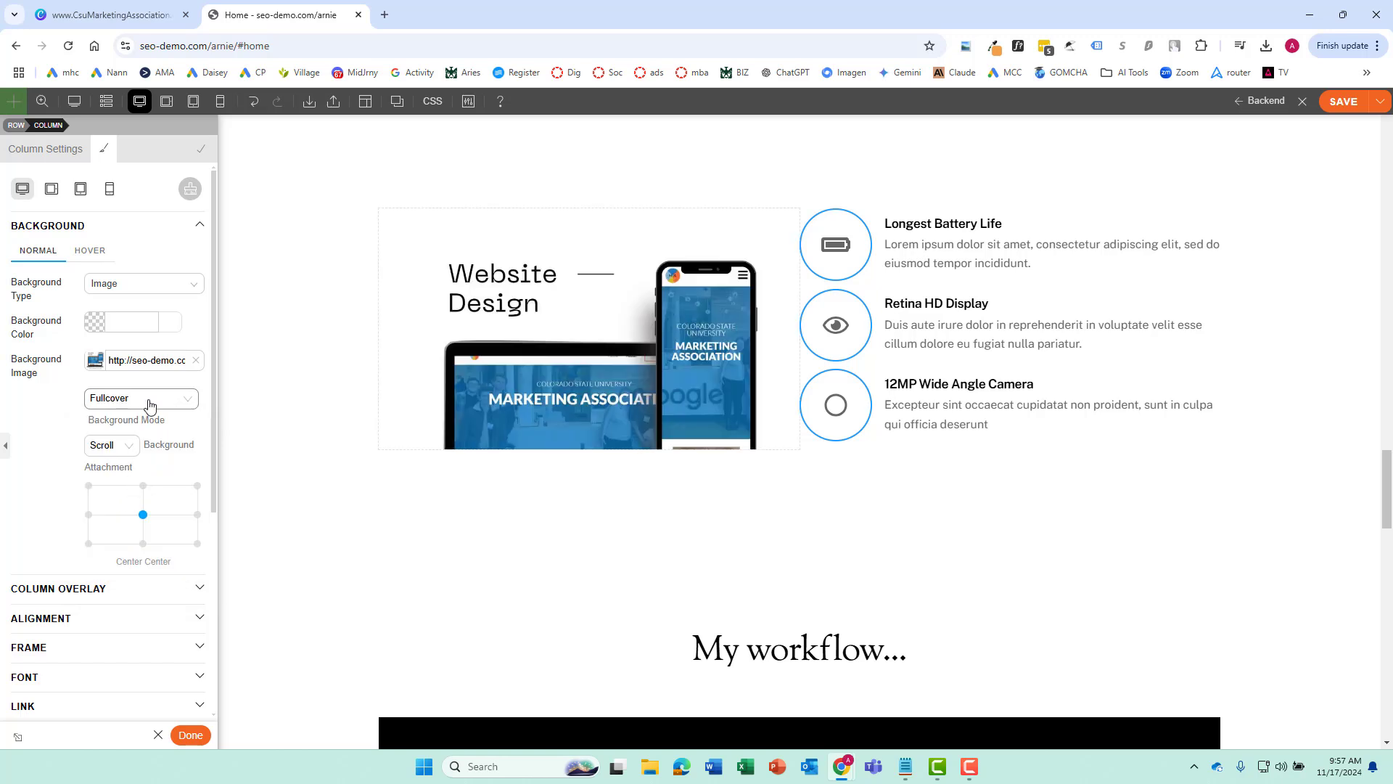
{"action": "left_click", "coordinate": [149, 400]}
{"action": "left_click", "coordinate": [135, 506]}
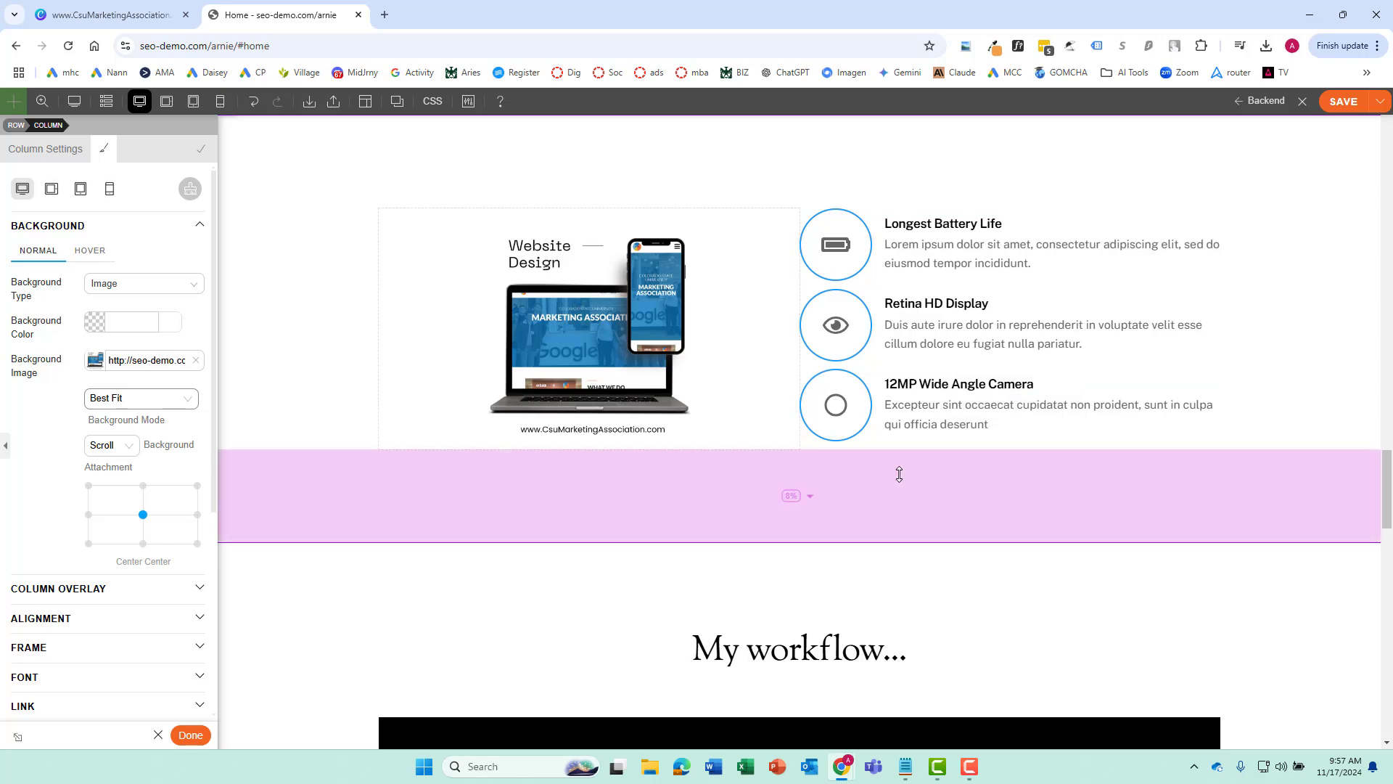
{"action": "left_click", "coordinate": [190, 735]}
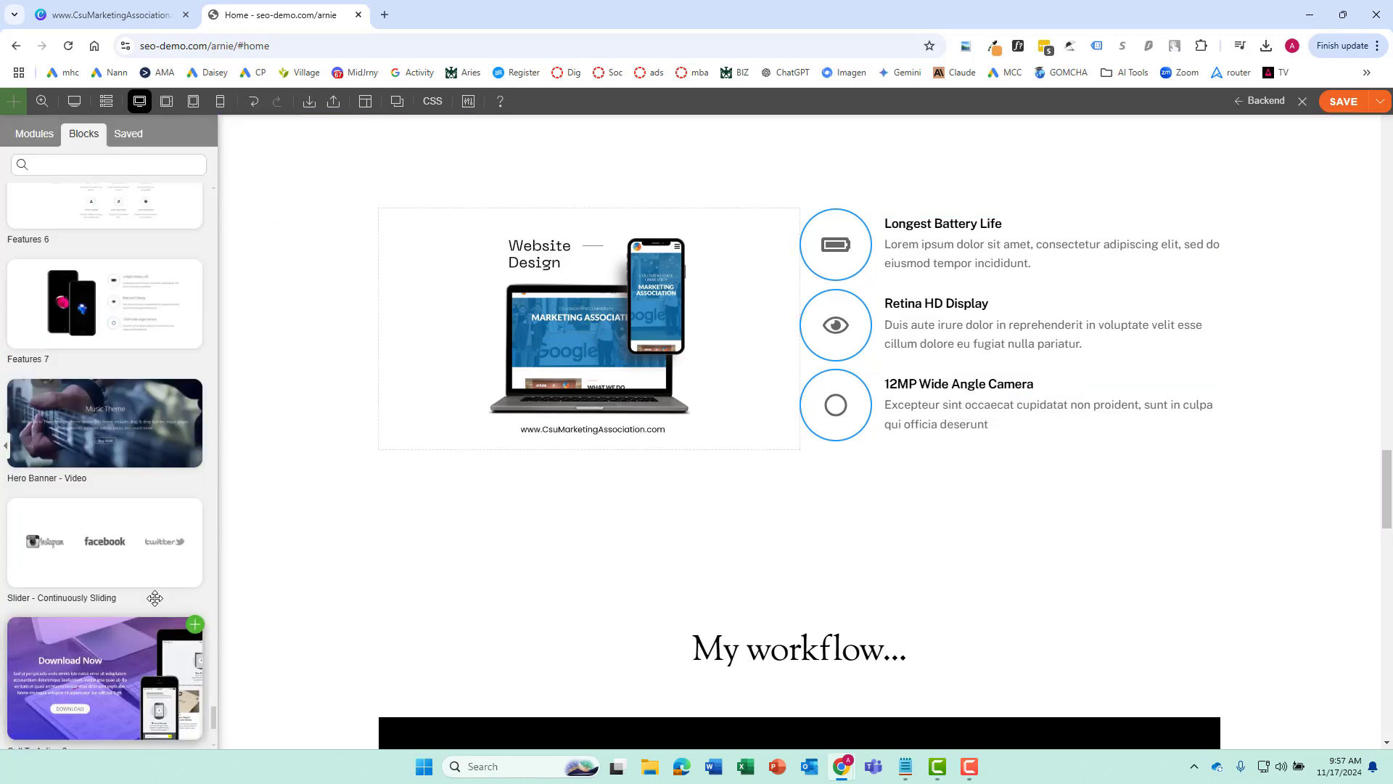
- Search the layout blocks for "desi" and add the Design - Hero Banner block between the Features 3 and Features 7 sections
{"action": "scroll", "coordinate": [109, 471], "scroll_direction": "down", "scroll_amount": 5}
{"action": "scroll", "coordinate": [163, 469], "scroll_direction": "up", "scroll_amount": 5}
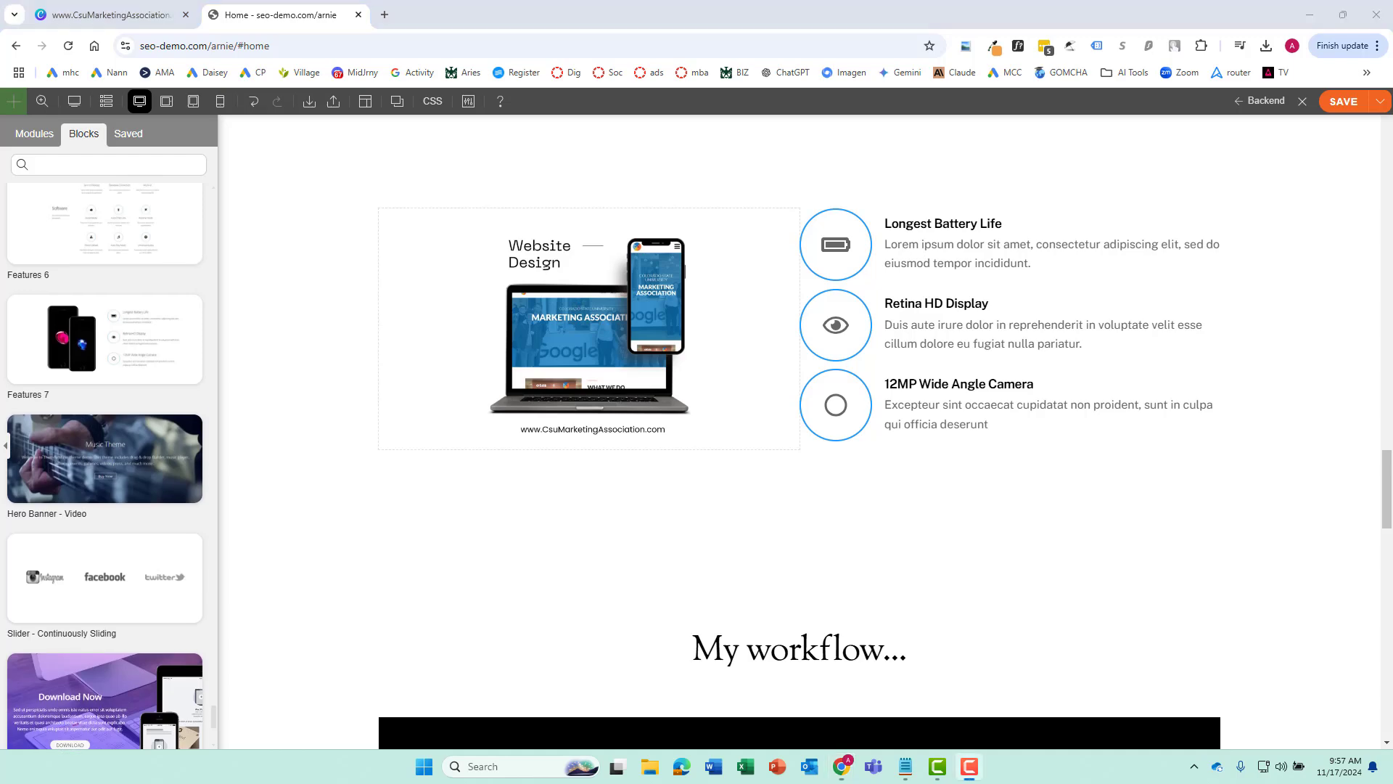
{"action": "left_click", "coordinate": [50, 164]}
{"action": "type", "text": "desi"}
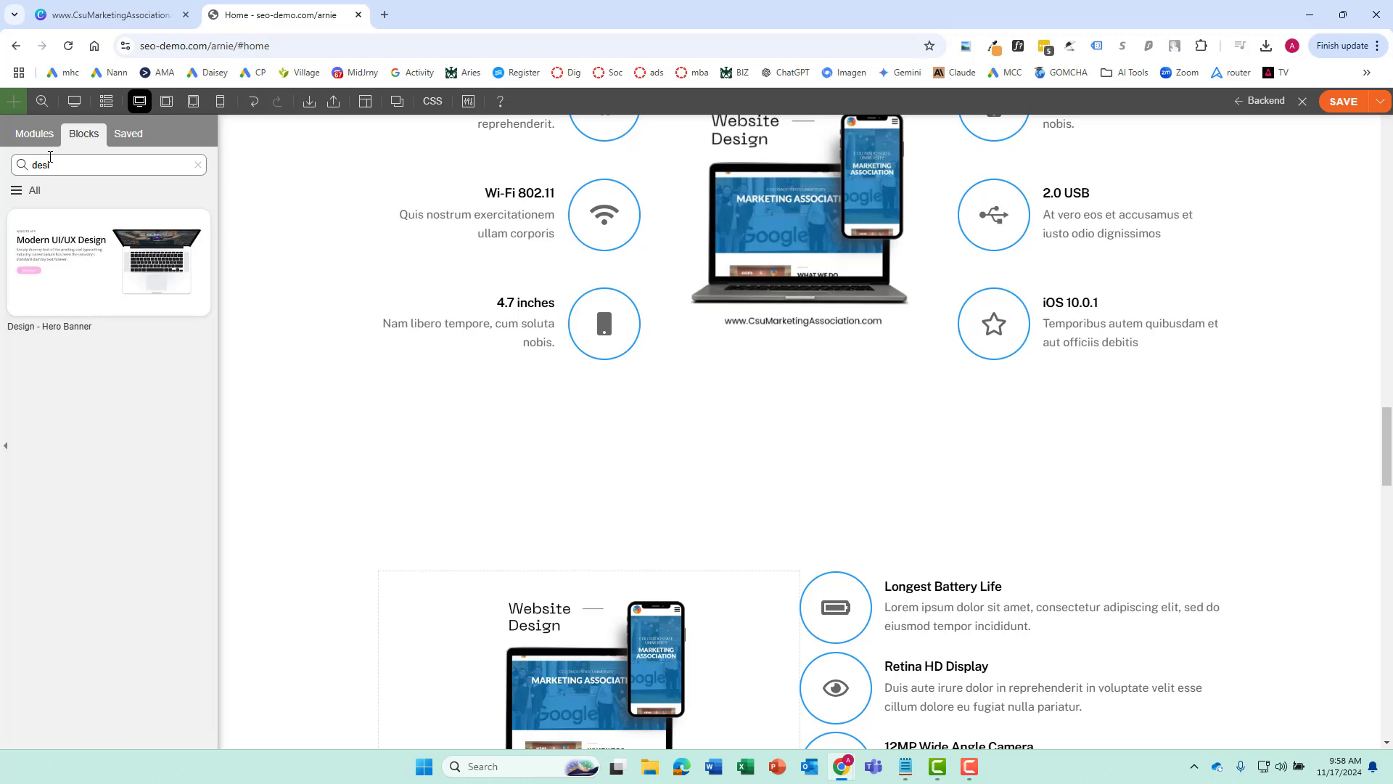
{"action": "mouse_move", "coordinate": [84, 271]}
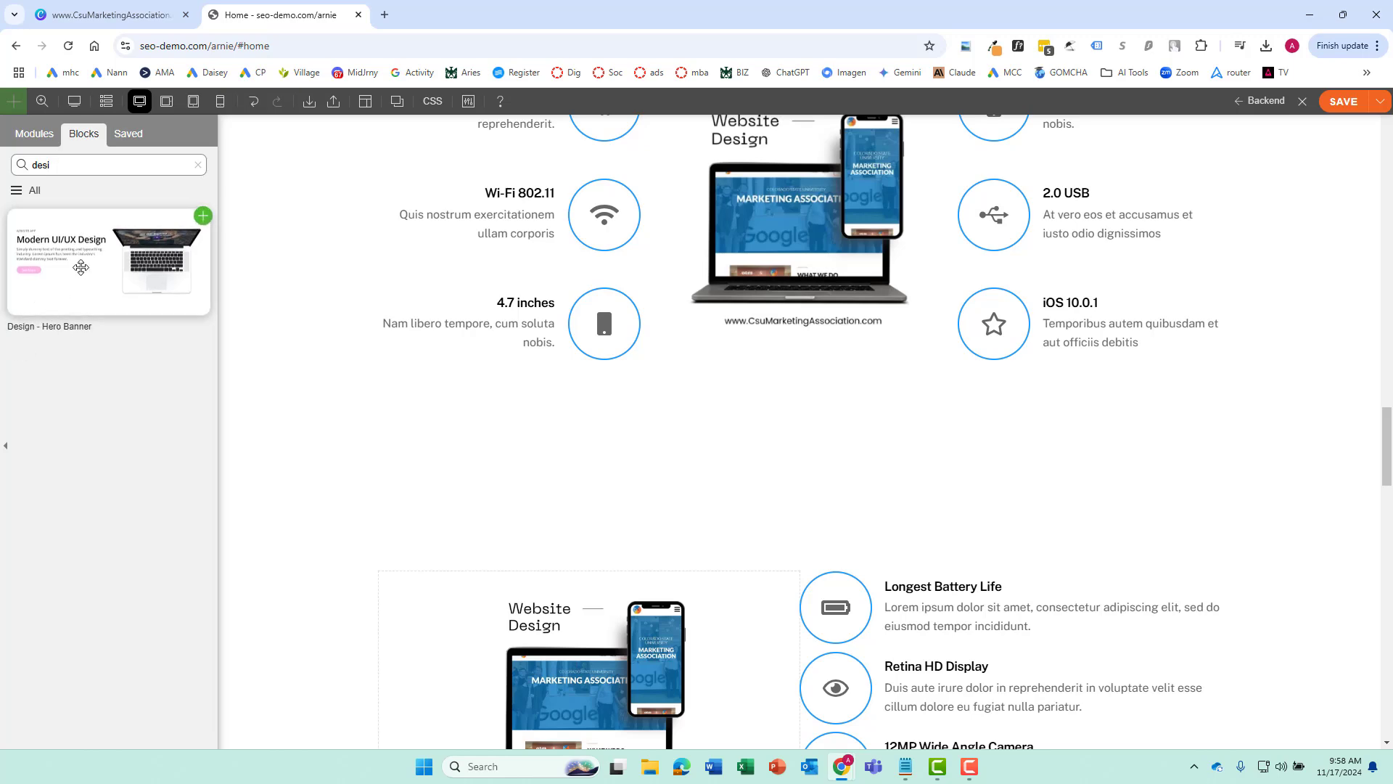
{"action": "left_click_drag", "start_coordinate": [84, 271], "coordinate": [847, 270]}
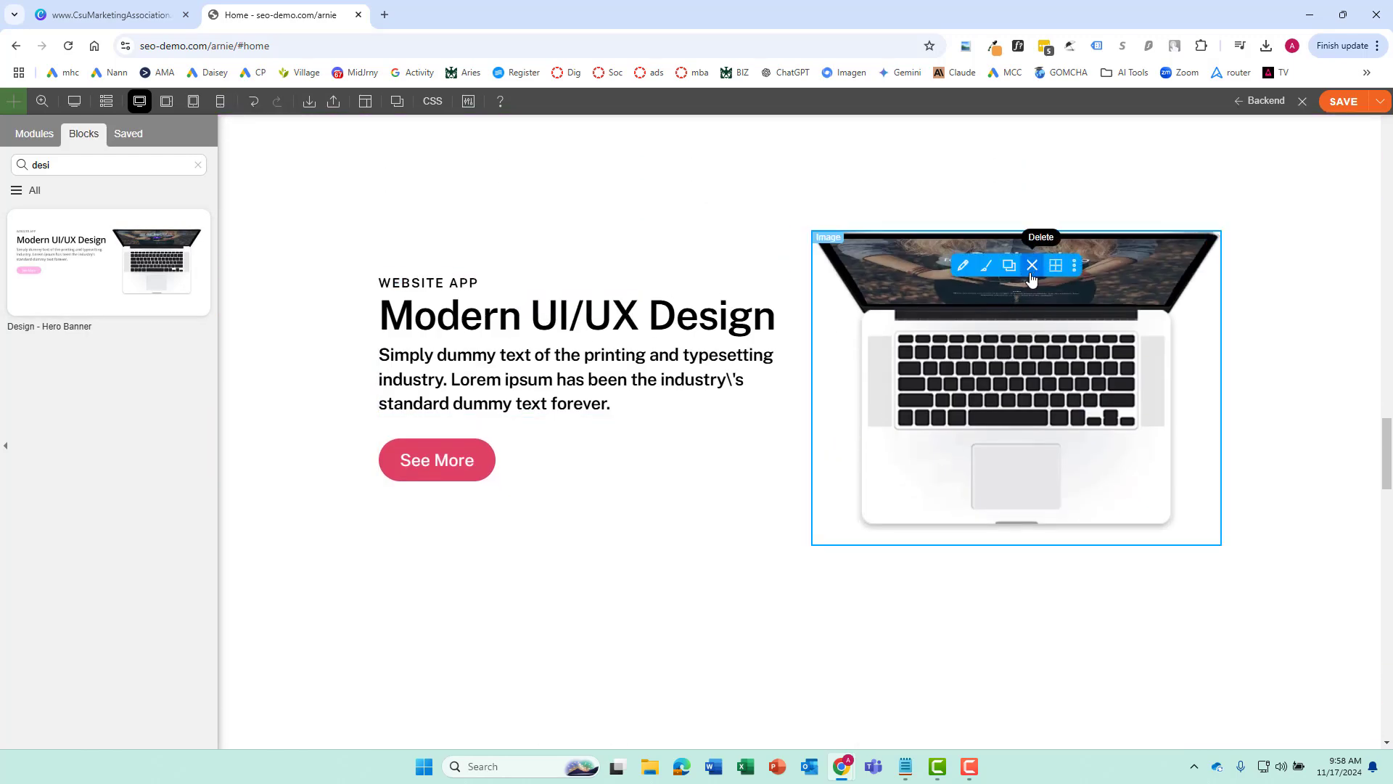
- Delete the hero banner's laptop image and use csu-marketing-association-mockup-white-background.jpg as that column's background image with Best Fit mode
{"action": "left_click", "coordinate": [1031, 275]}
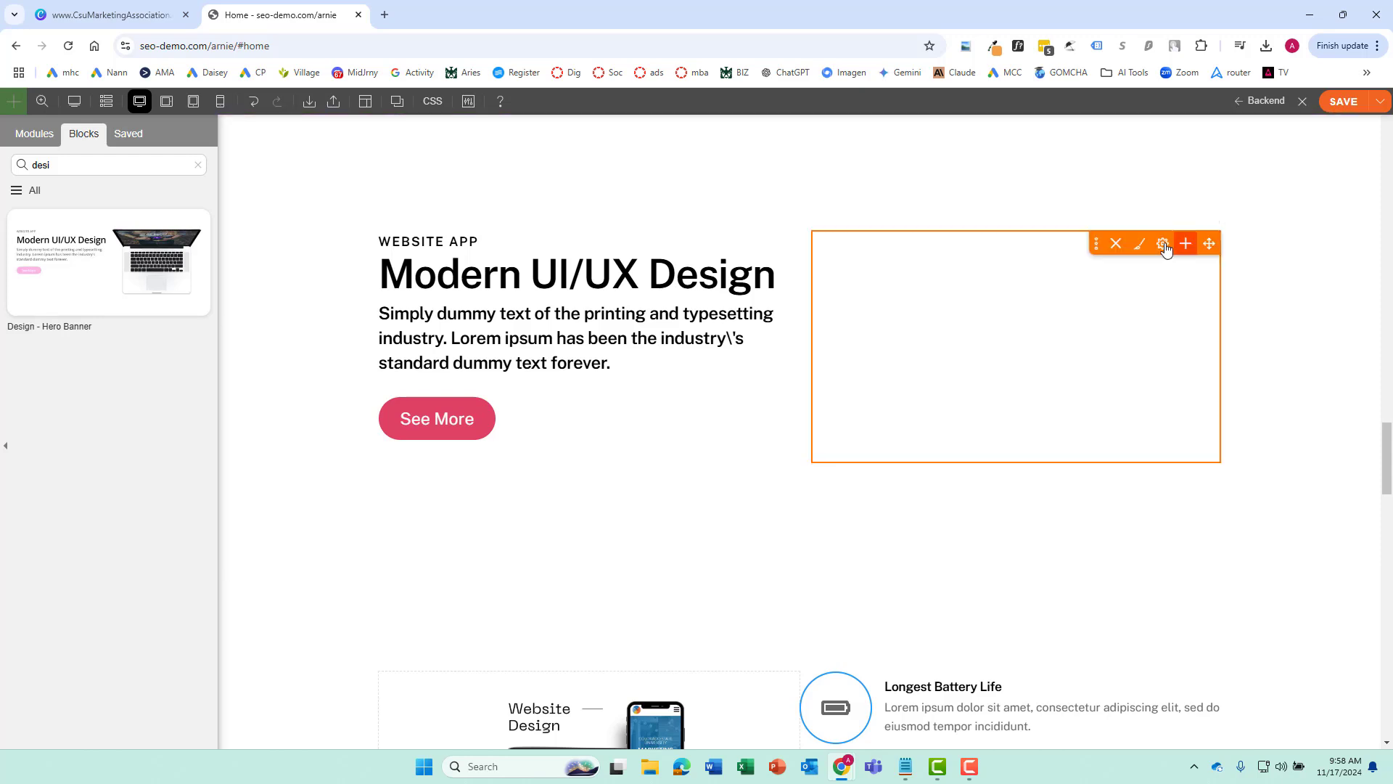
{"action": "left_click", "coordinate": [1141, 245]}
{"action": "left_click", "coordinate": [82, 225]}
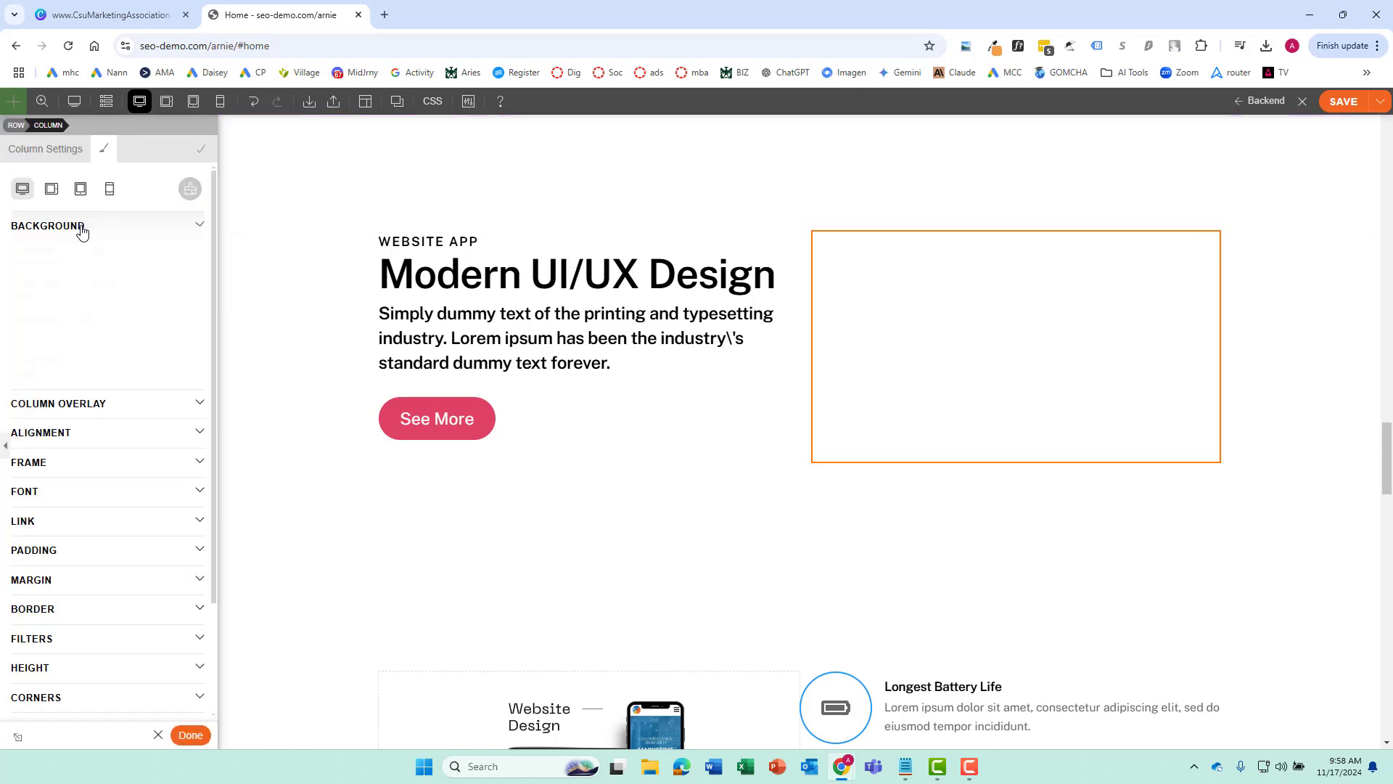
{"action": "left_click", "coordinate": [96, 362]}
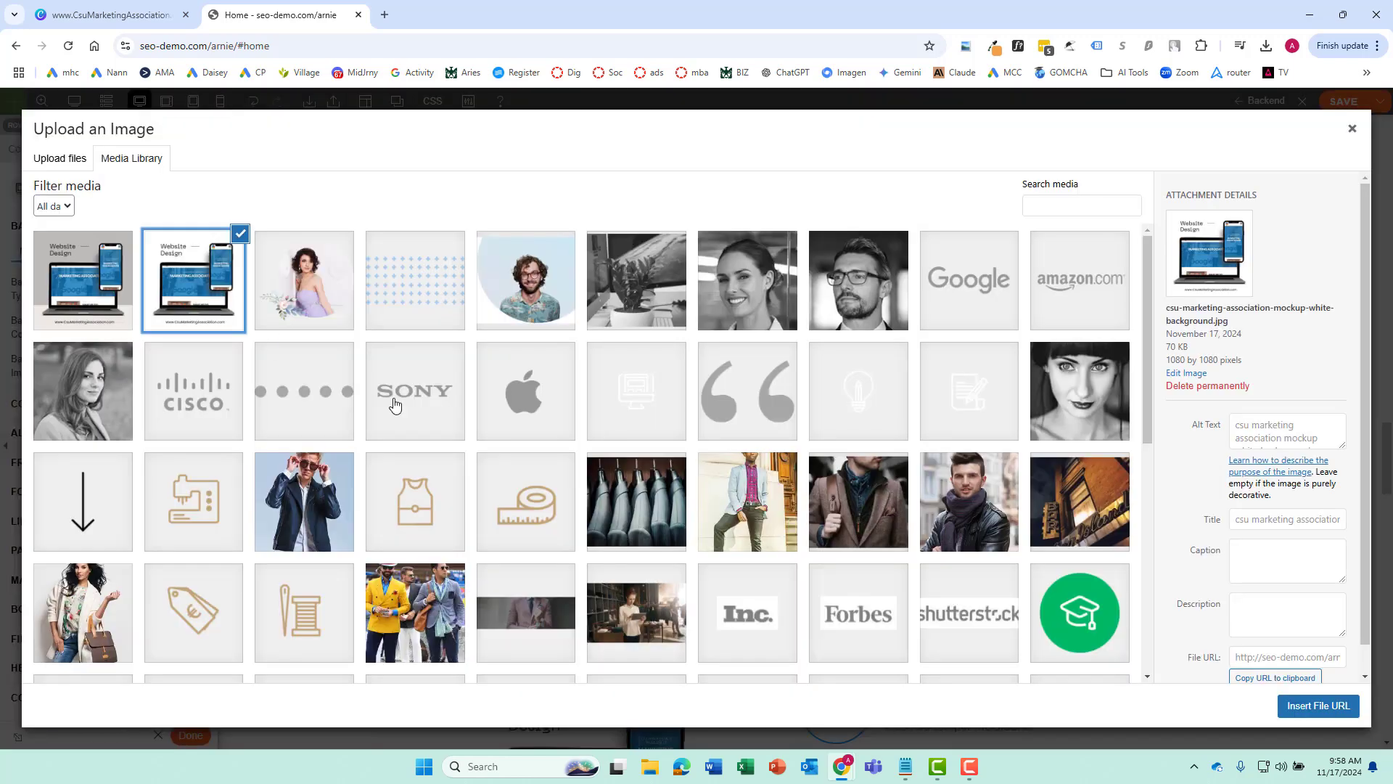
{"action": "left_click", "coordinate": [1309, 709]}
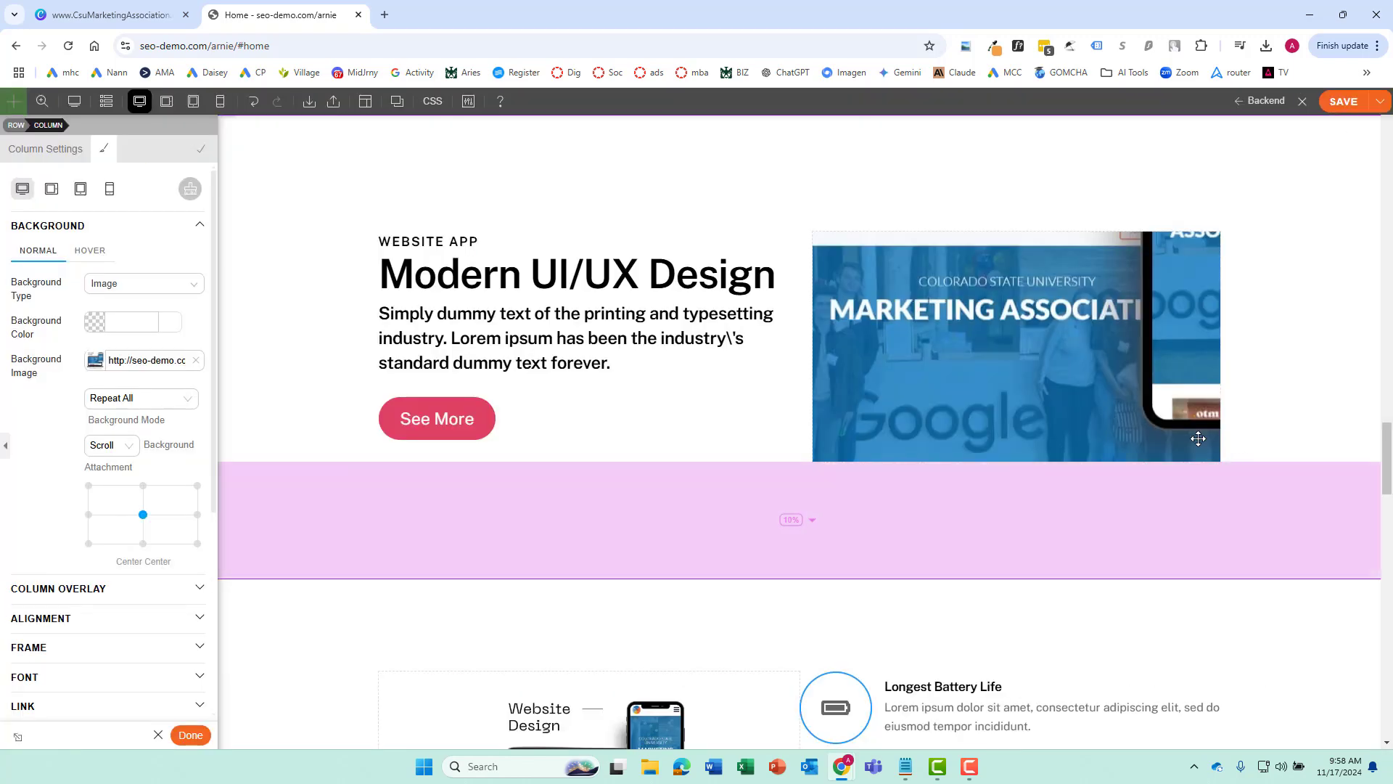
{"action": "left_click", "coordinate": [128, 404]}
{"action": "left_click", "coordinate": [129, 504]}
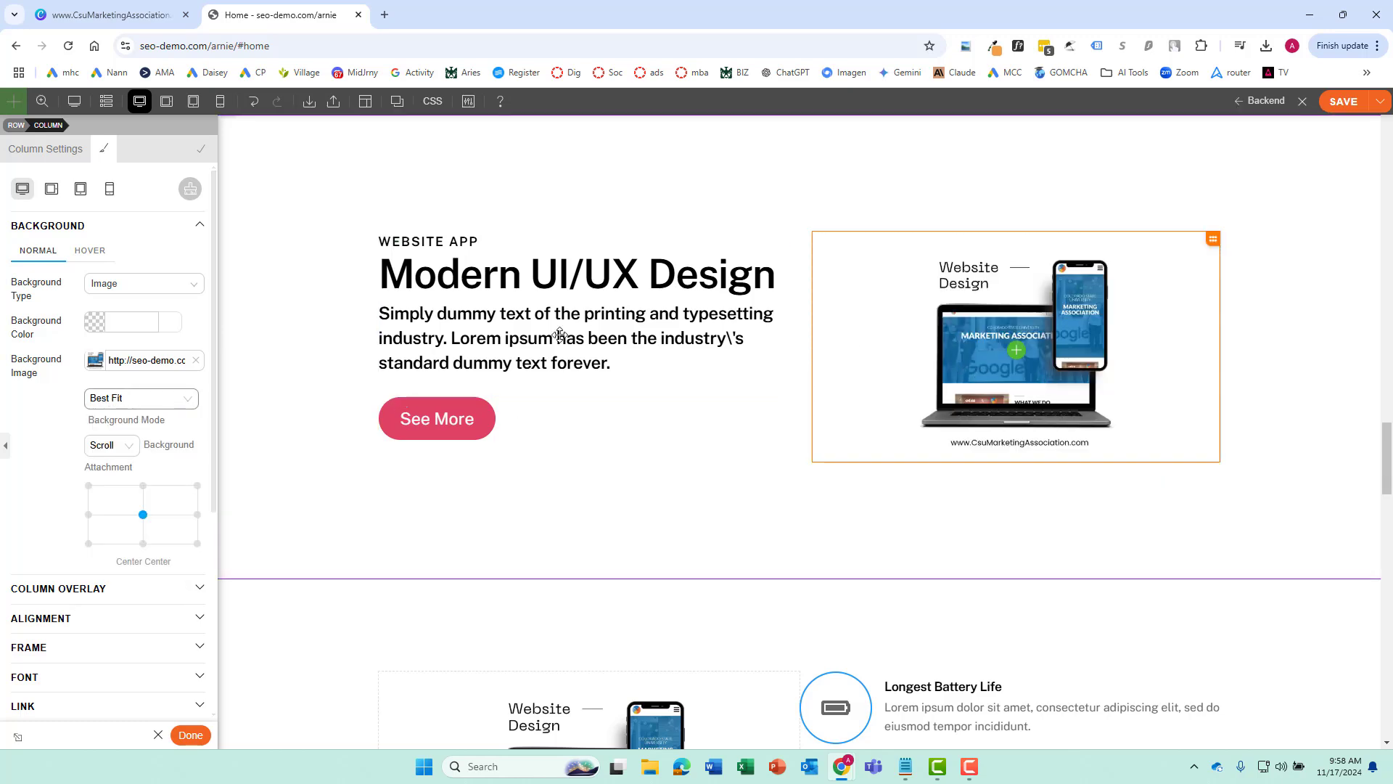
- Try uneven two-column grids such as 35/65 on the Modern UI/UX Design row and return to equal columns
{"action": "scroll", "coordinate": [255, 258], "scroll_direction": "up", "scroll_amount": 2}
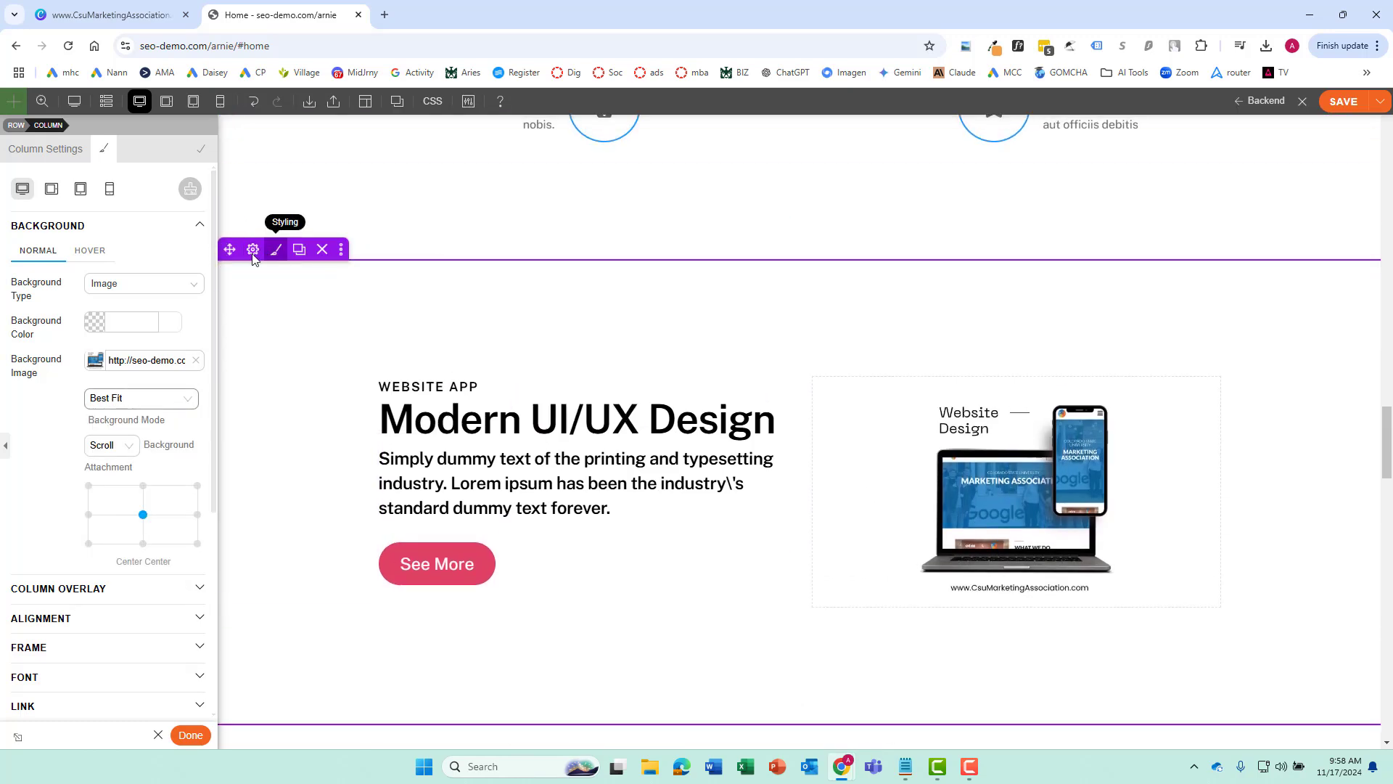
{"action": "left_click", "coordinate": [252, 252]}
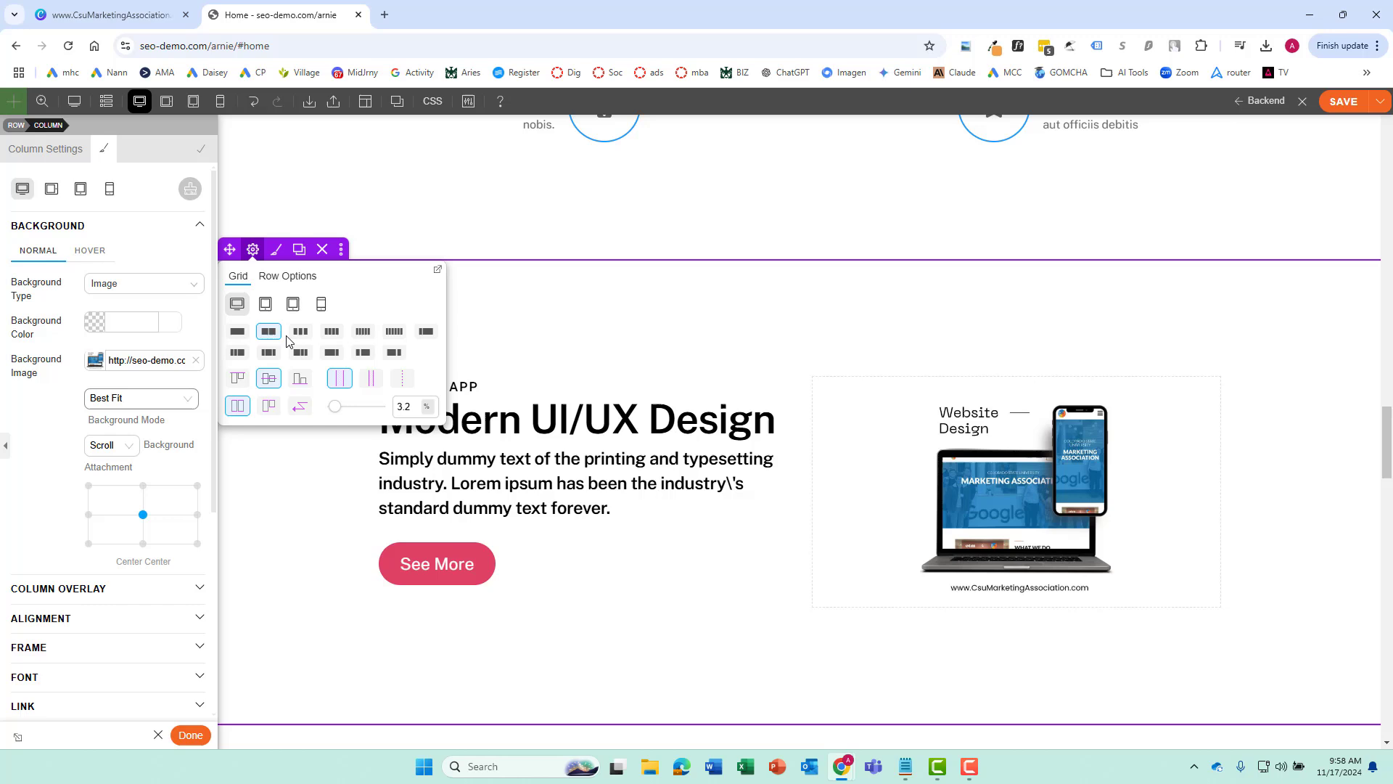
{"action": "left_click", "coordinate": [335, 352]}
{"action": "left_click", "coordinate": [364, 353]}
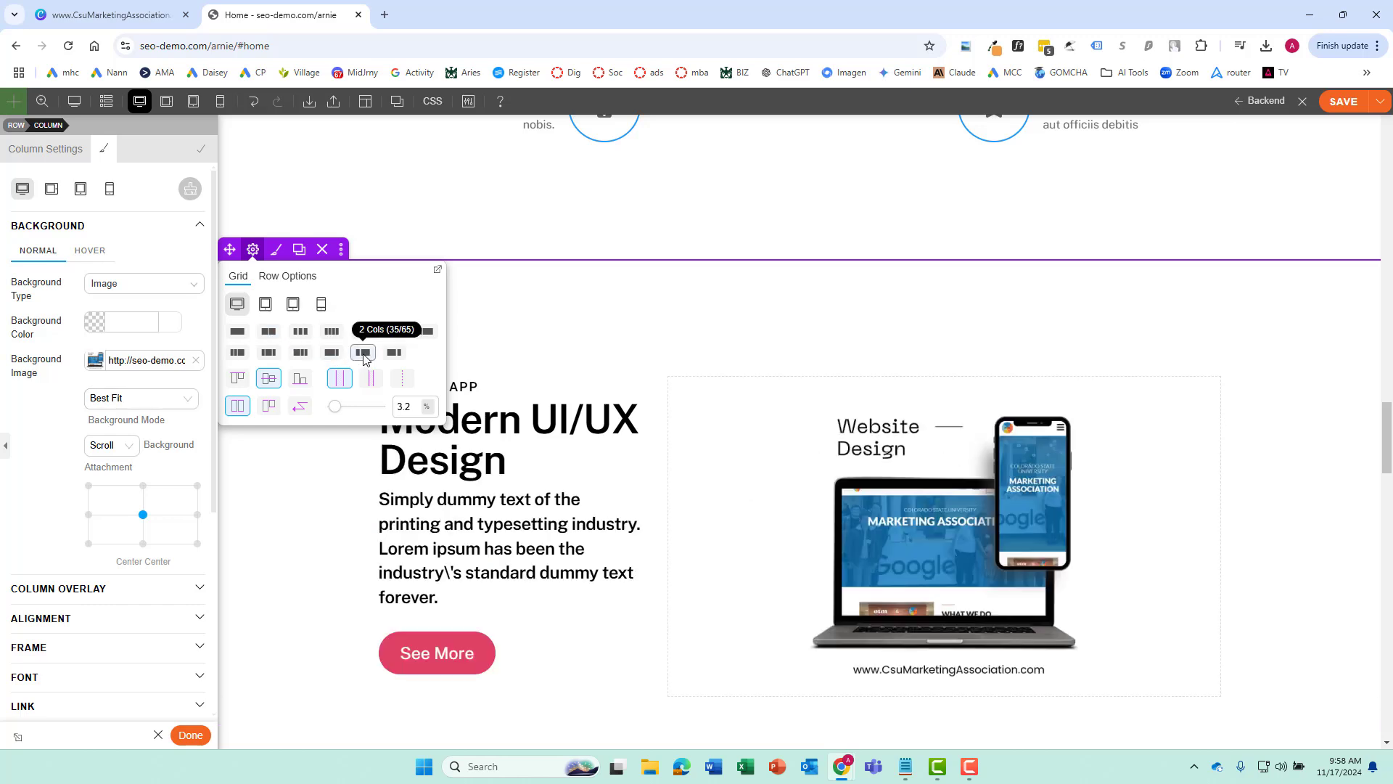
{"action": "left_click", "coordinate": [267, 332]}
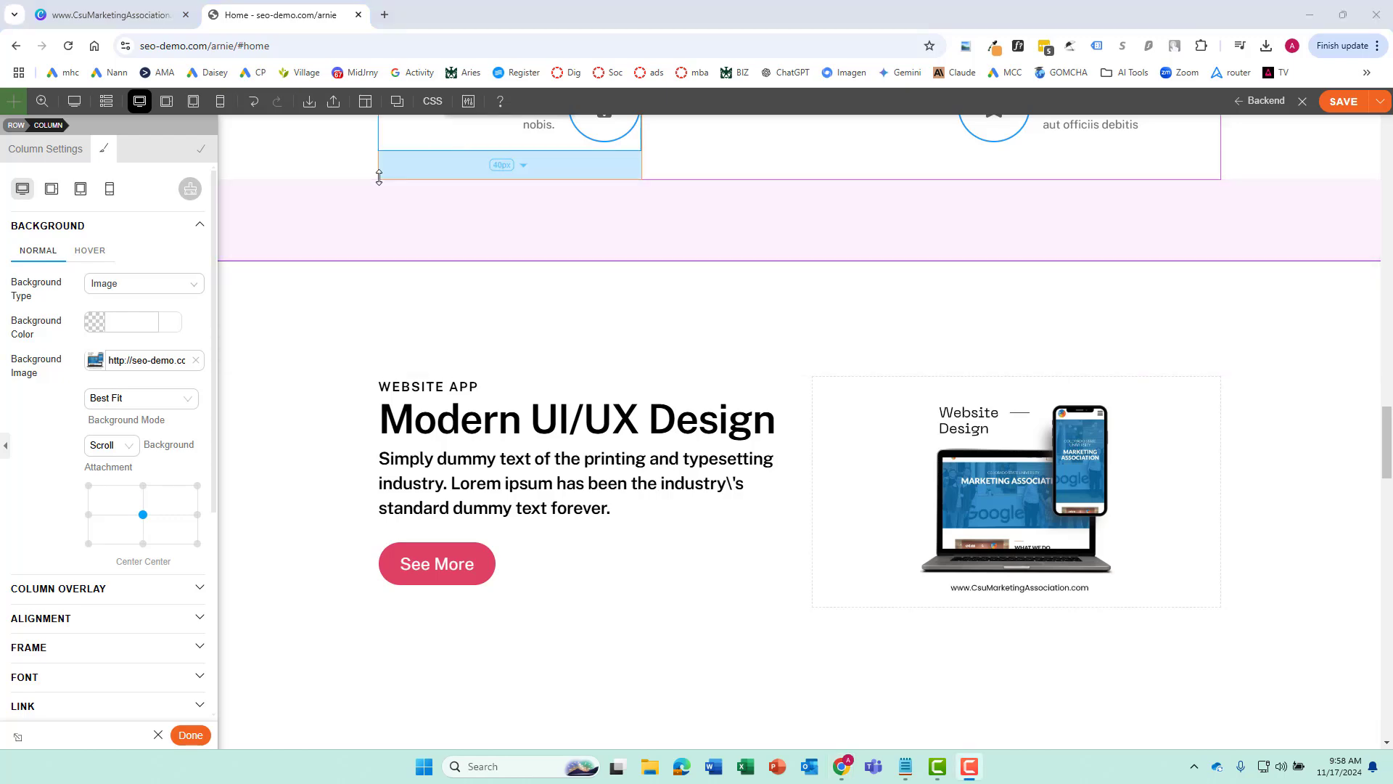
- Finish the column styling and add the 3-Column Card Images block between the Modern UI/UX Design banner and the Features 7 section
{"action": "left_click", "coordinate": [206, 153]}
{"action": "scroll", "coordinate": [112, 407], "scroll_direction": "down", "scroll_amount": 10}
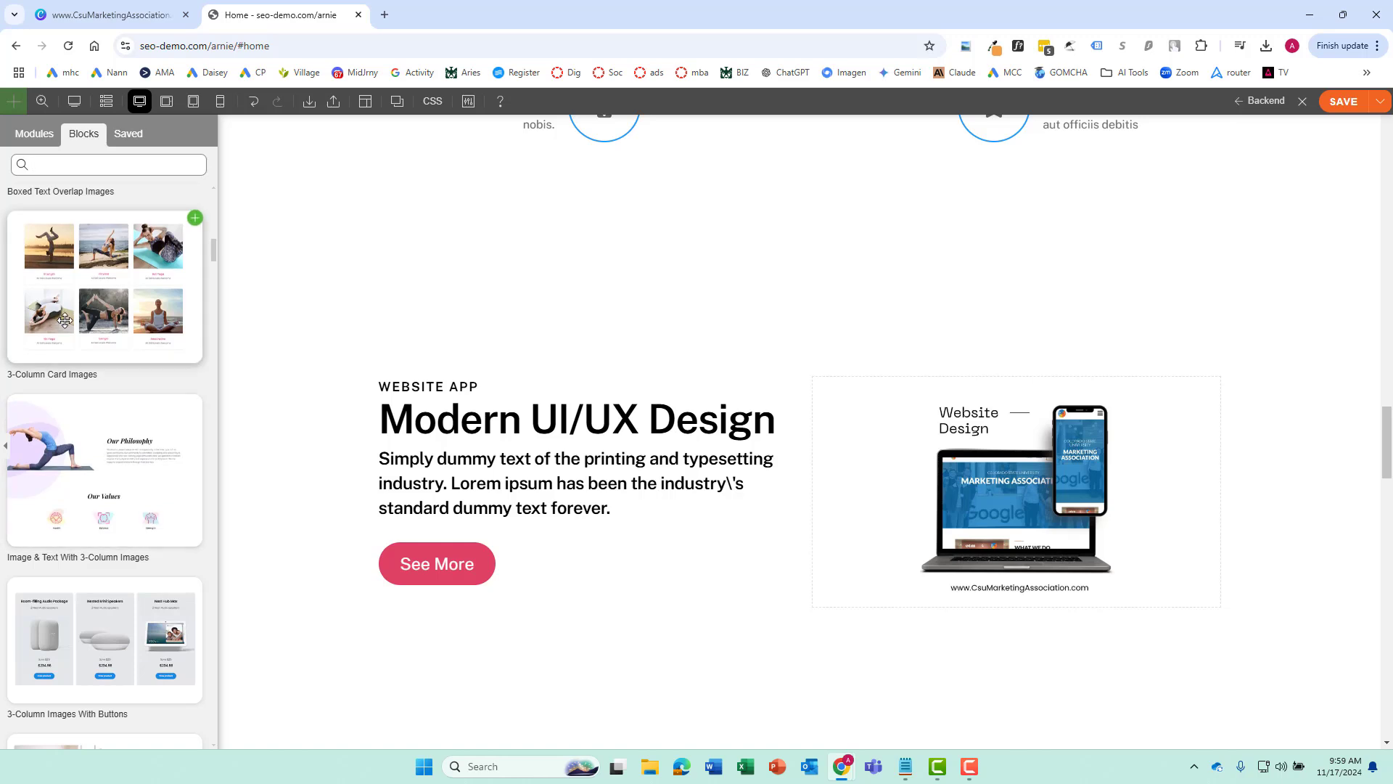
{"action": "scroll", "coordinate": [783, 484], "scroll_direction": "down", "scroll_amount": 2}
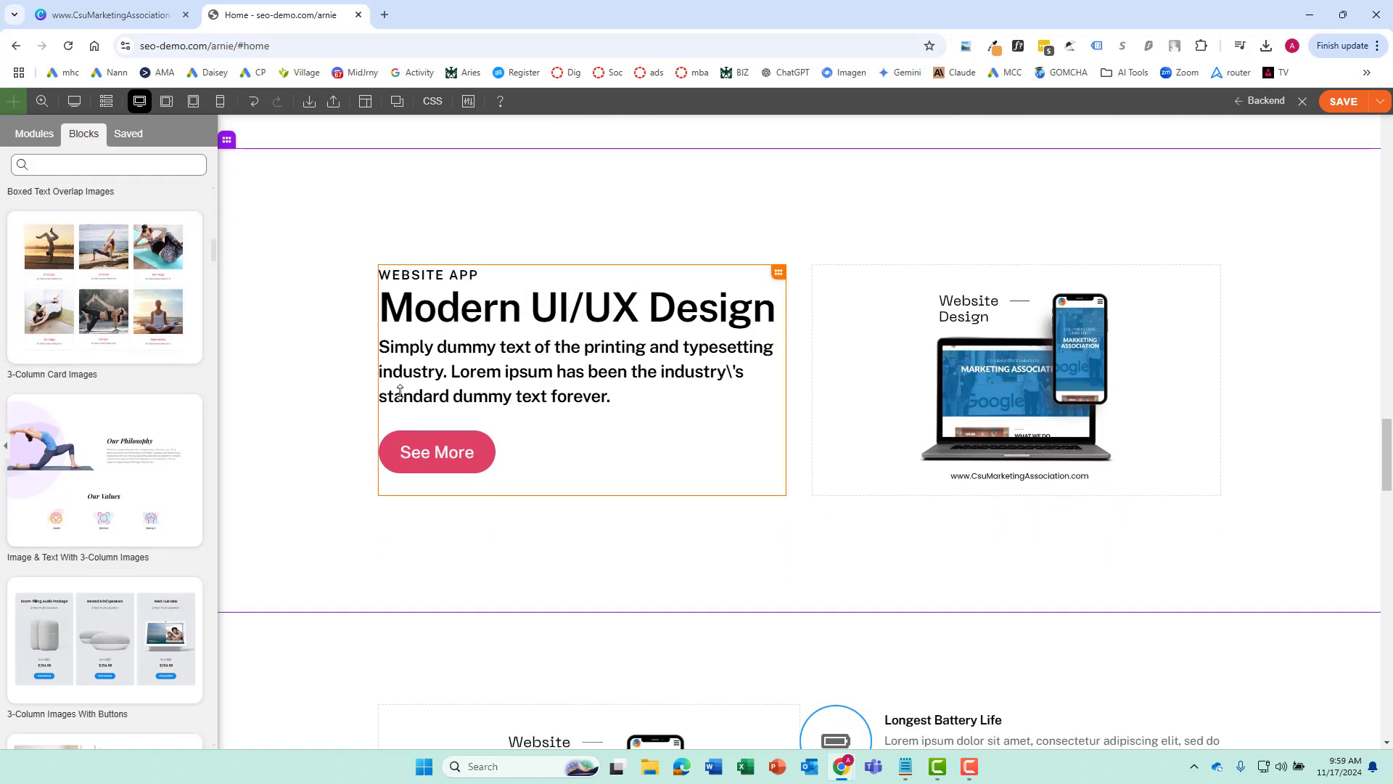
{"action": "left_click_drag", "start_coordinate": [139, 289], "coordinate": [772, 332]}
- Delete the second row of cards in the new block: Yin Yoga, Iyengar and Restorative
{"action": "scroll", "coordinate": [885, 368], "scroll_direction": "down", "scroll_amount": 8}
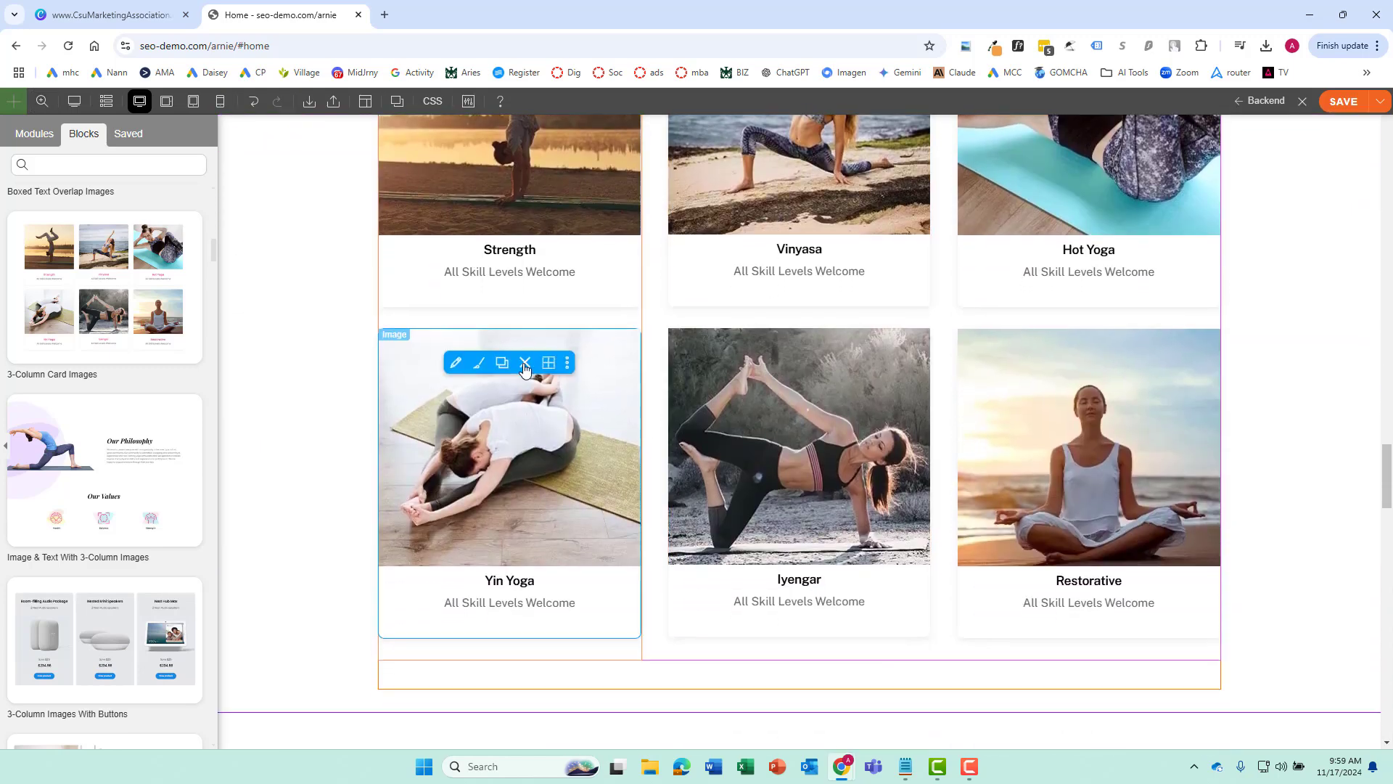
{"action": "left_click", "coordinate": [526, 364]}
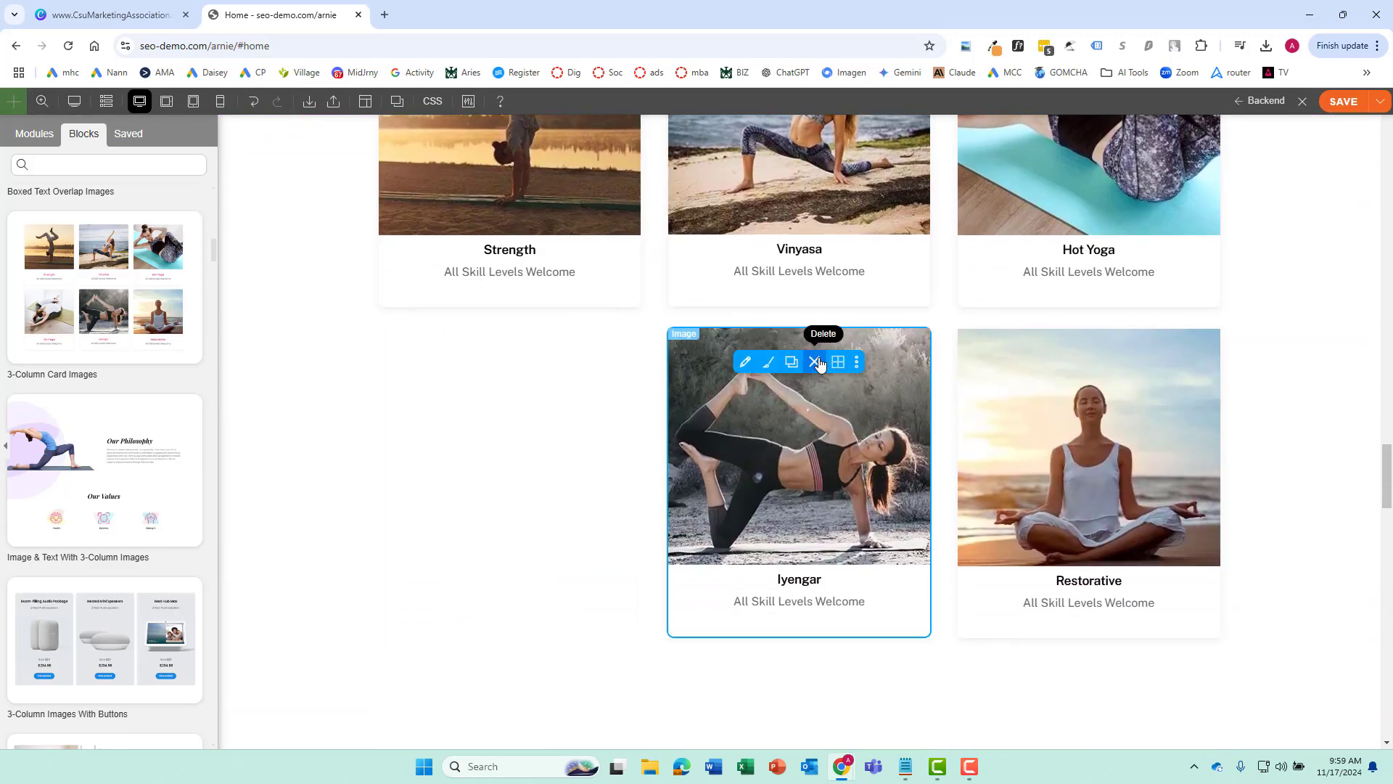
{"action": "left_click", "coordinate": [815, 362]}
{"action": "left_click", "coordinate": [1105, 362]}
- Replace the Strength card's image with CsuMarketingAssociation-Website-mockup.png from the media library
{"action": "scroll", "coordinate": [675, 408], "scroll_direction": "up", "scroll_amount": 4}
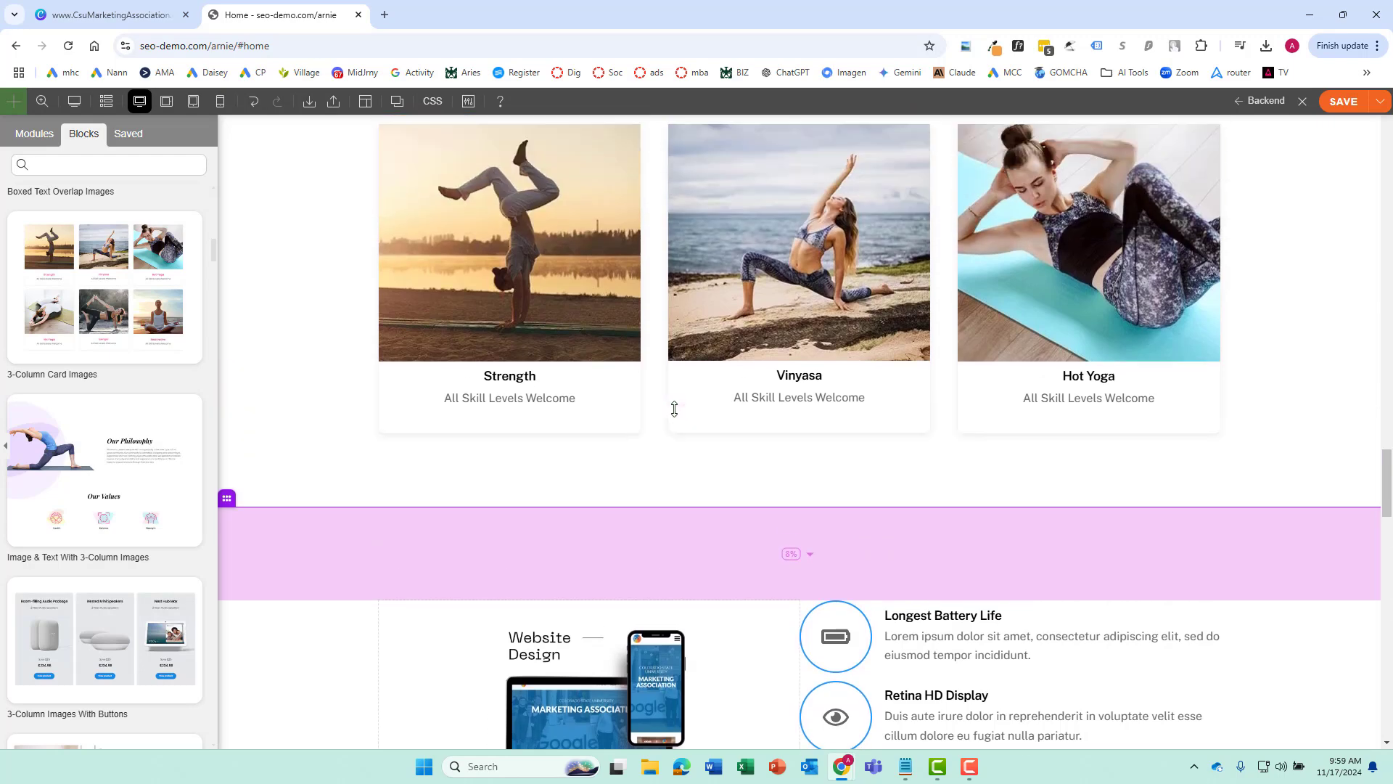
{"action": "left_click", "coordinate": [456, 321]}
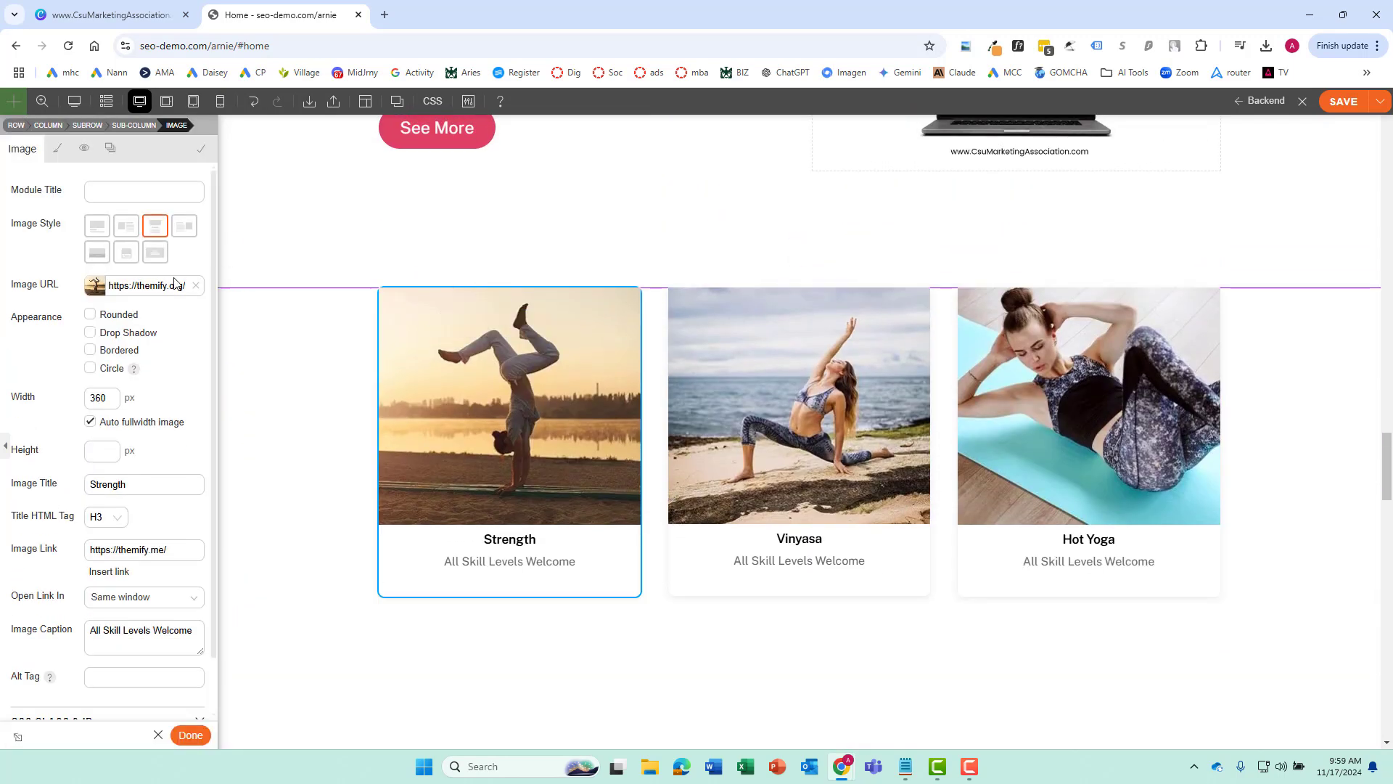
{"action": "left_click", "coordinate": [200, 290]}
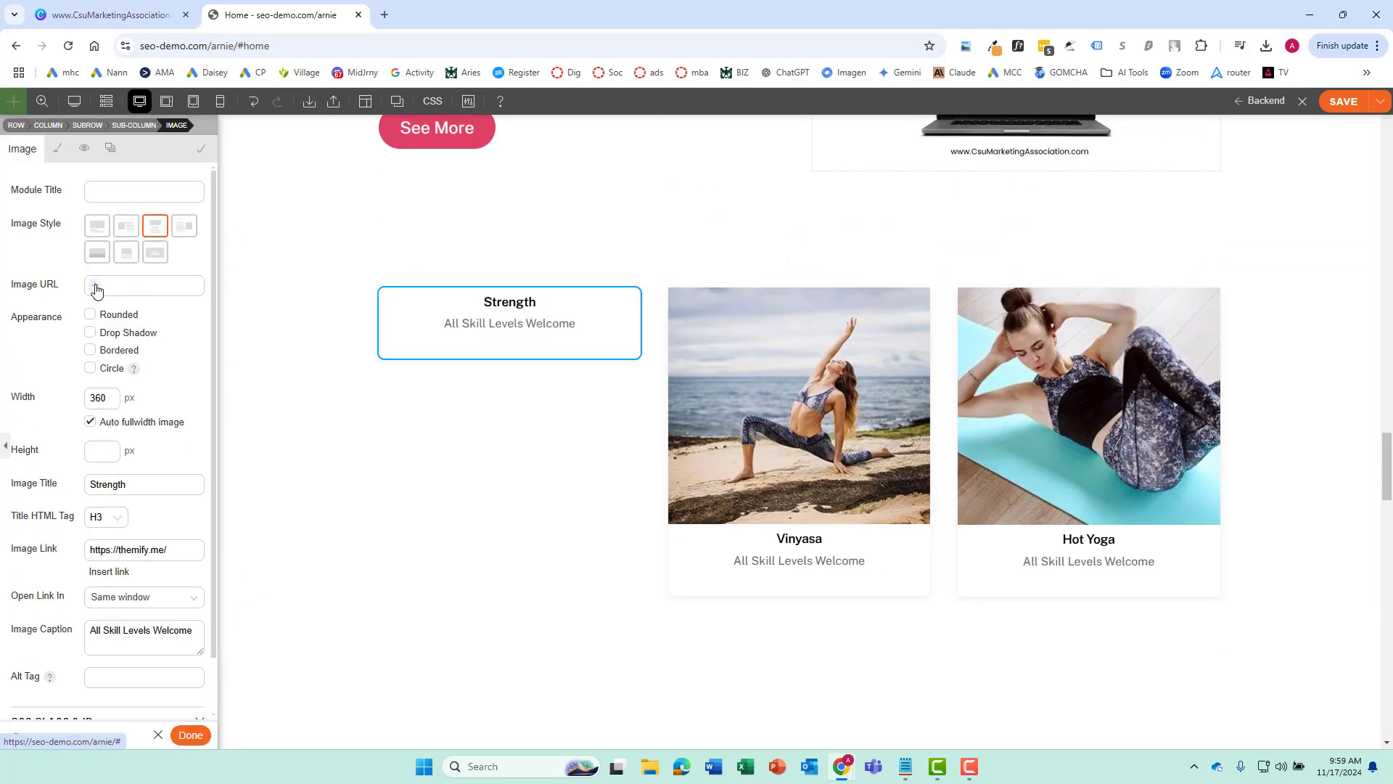
{"action": "left_click", "coordinate": [98, 289]}
{"action": "left_click", "coordinate": [202, 279]}
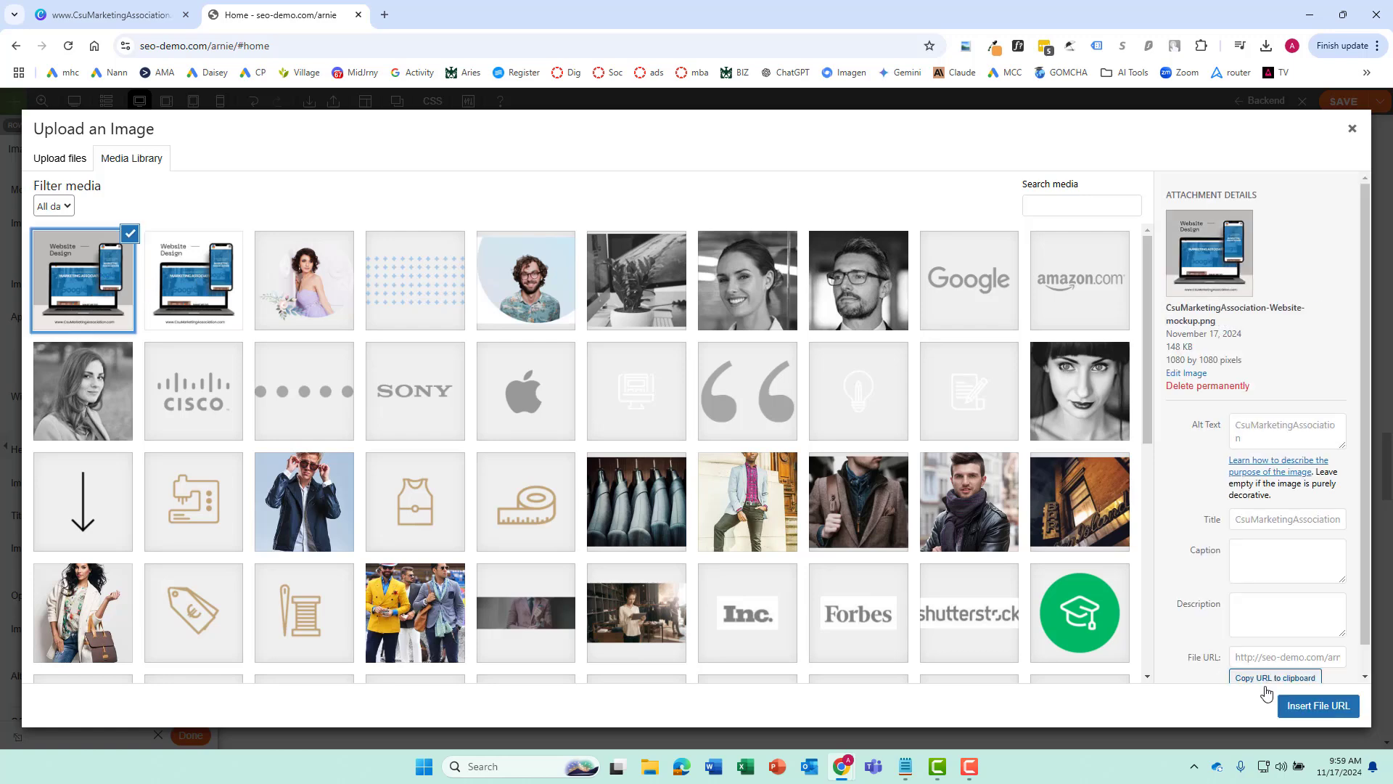
{"action": "left_click", "coordinate": [1314, 705]}
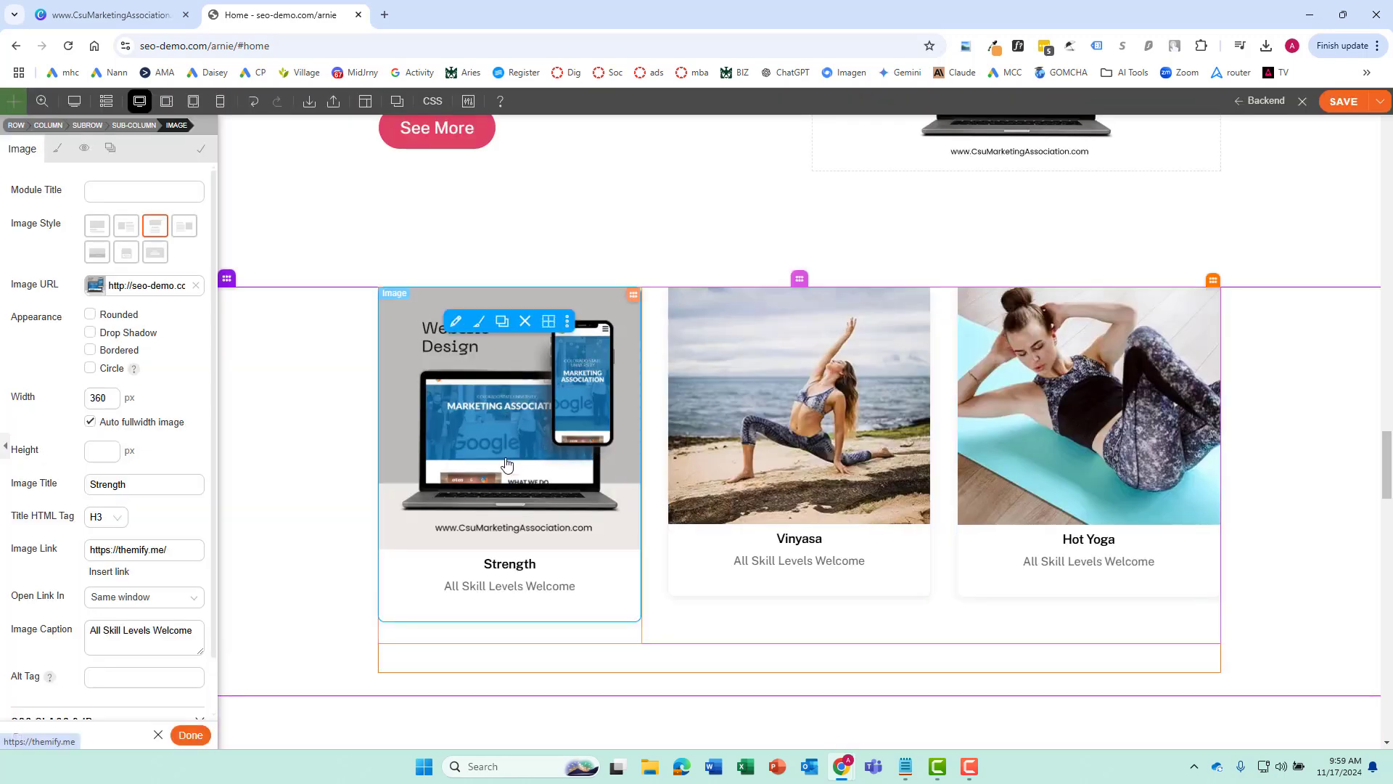